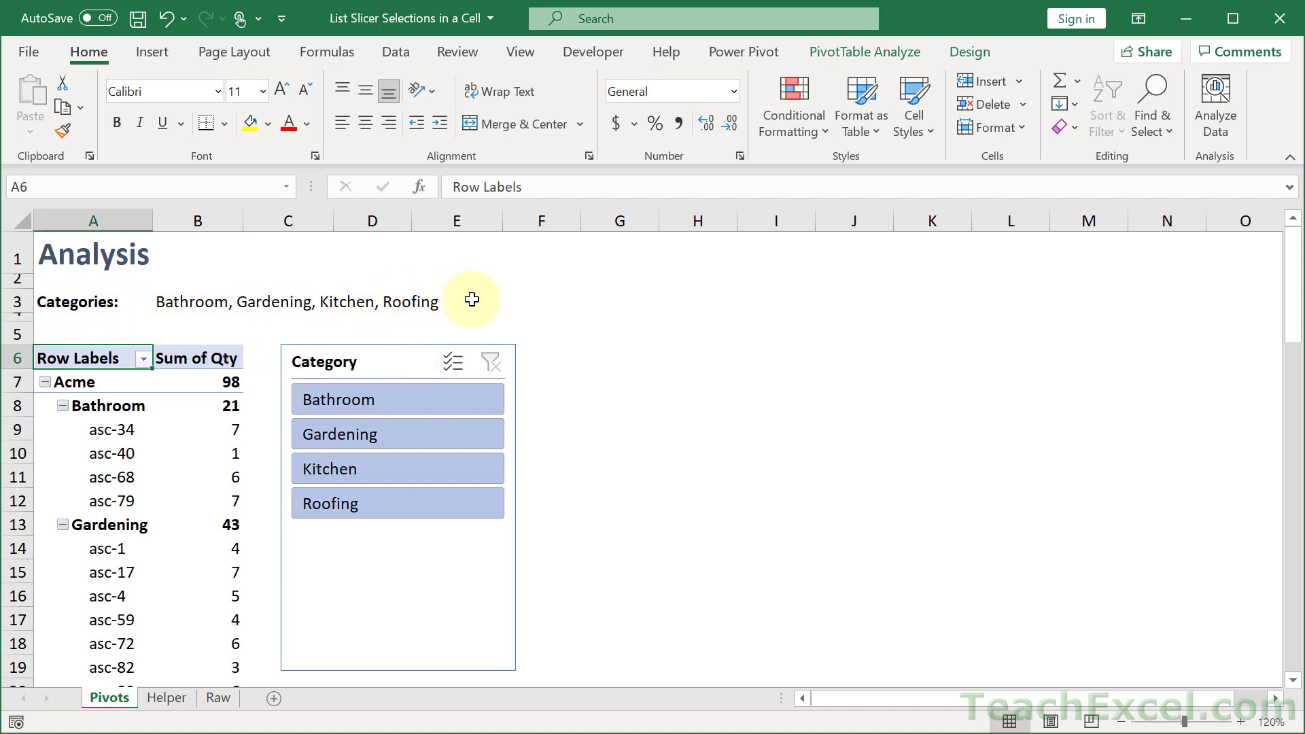
Filter the pivot with the Category slicer to Bathroom, then Gardening, Kitchen and Roofing in turn
scroll(159, 490, "down", 3)
scroll(159, 490, "down", 1)
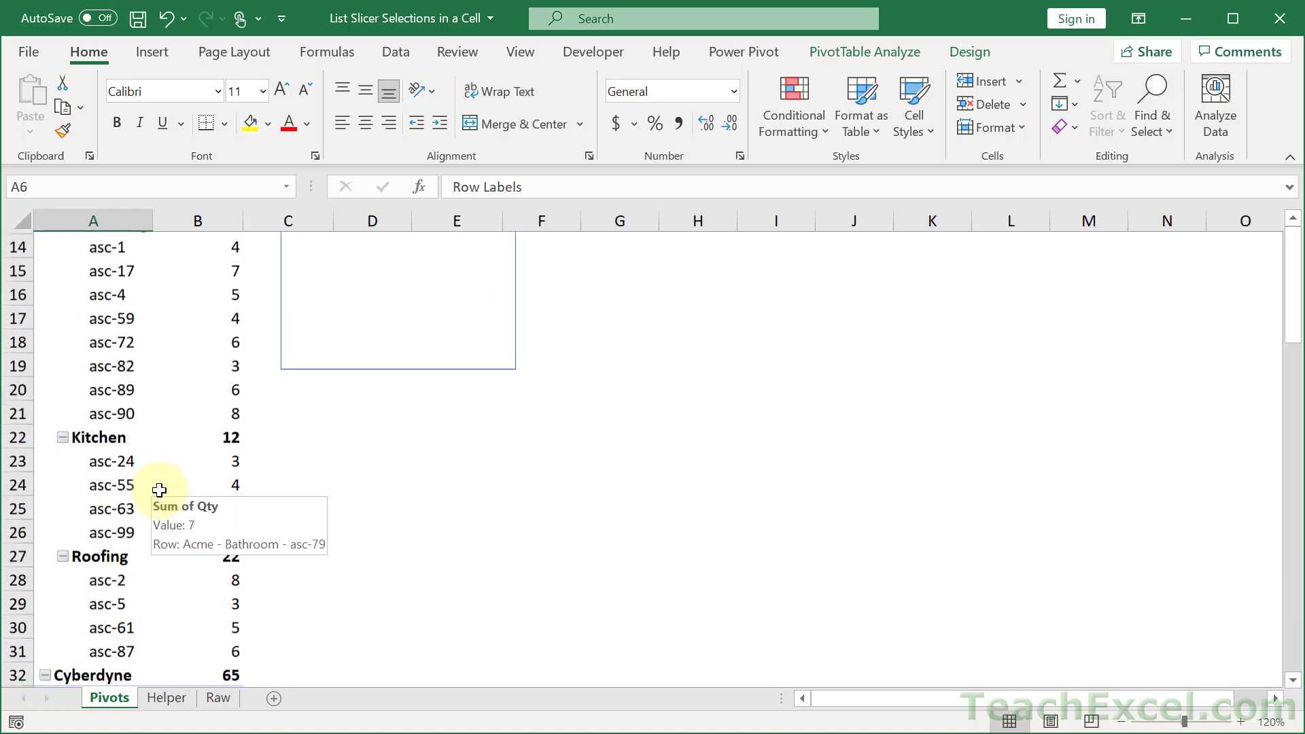
scroll(161, 490, "up", 5)
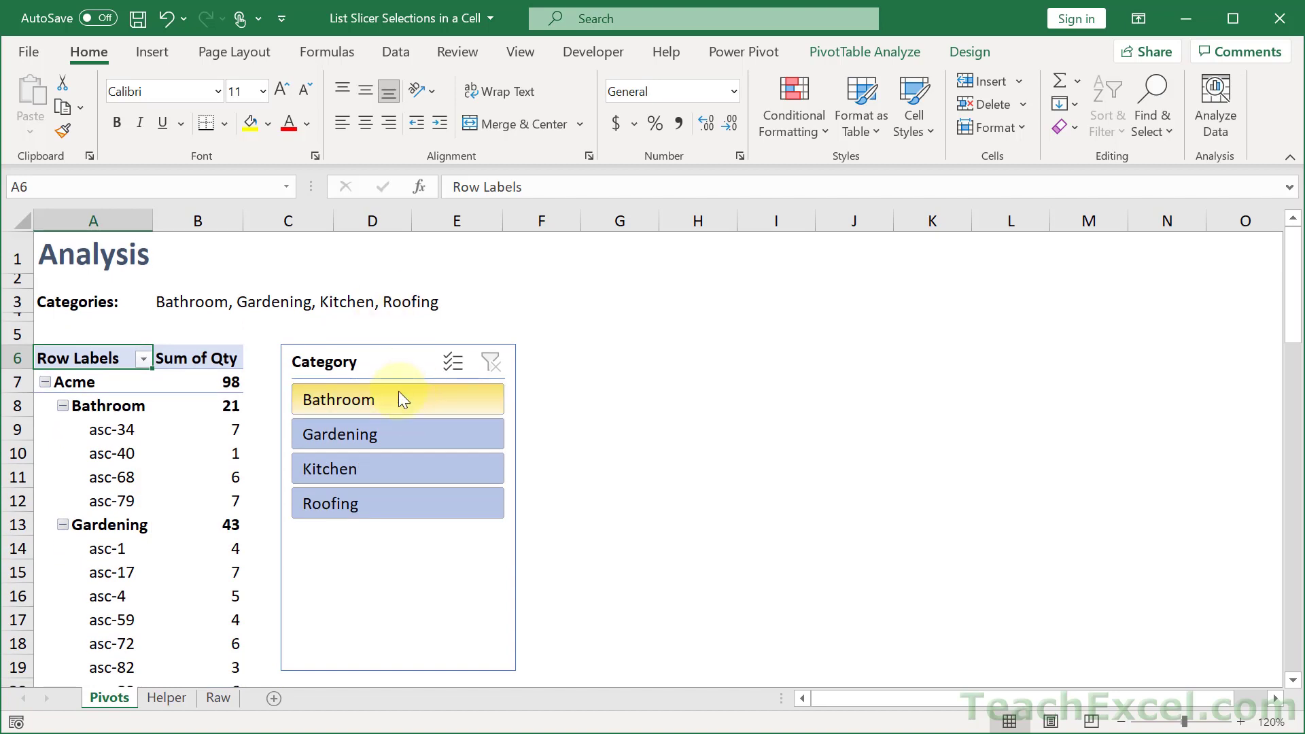
left_click(398, 390)
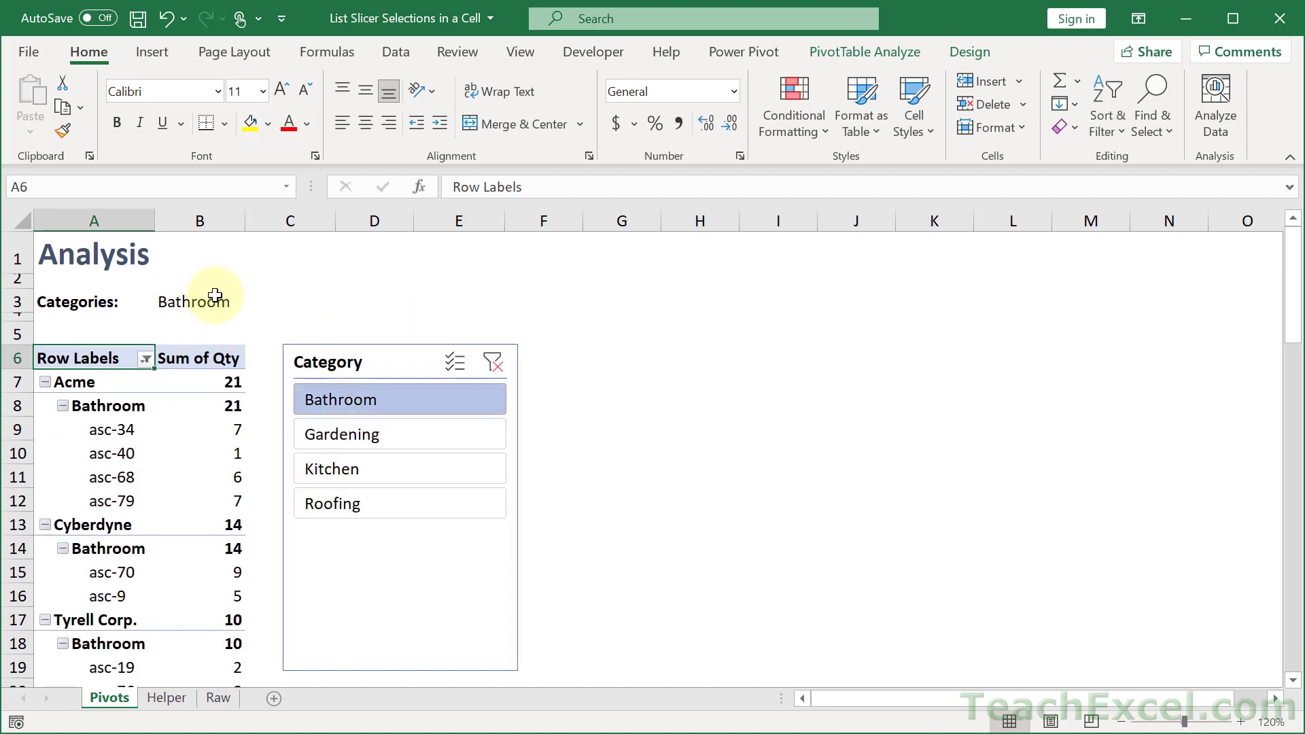
left_click(403, 437)
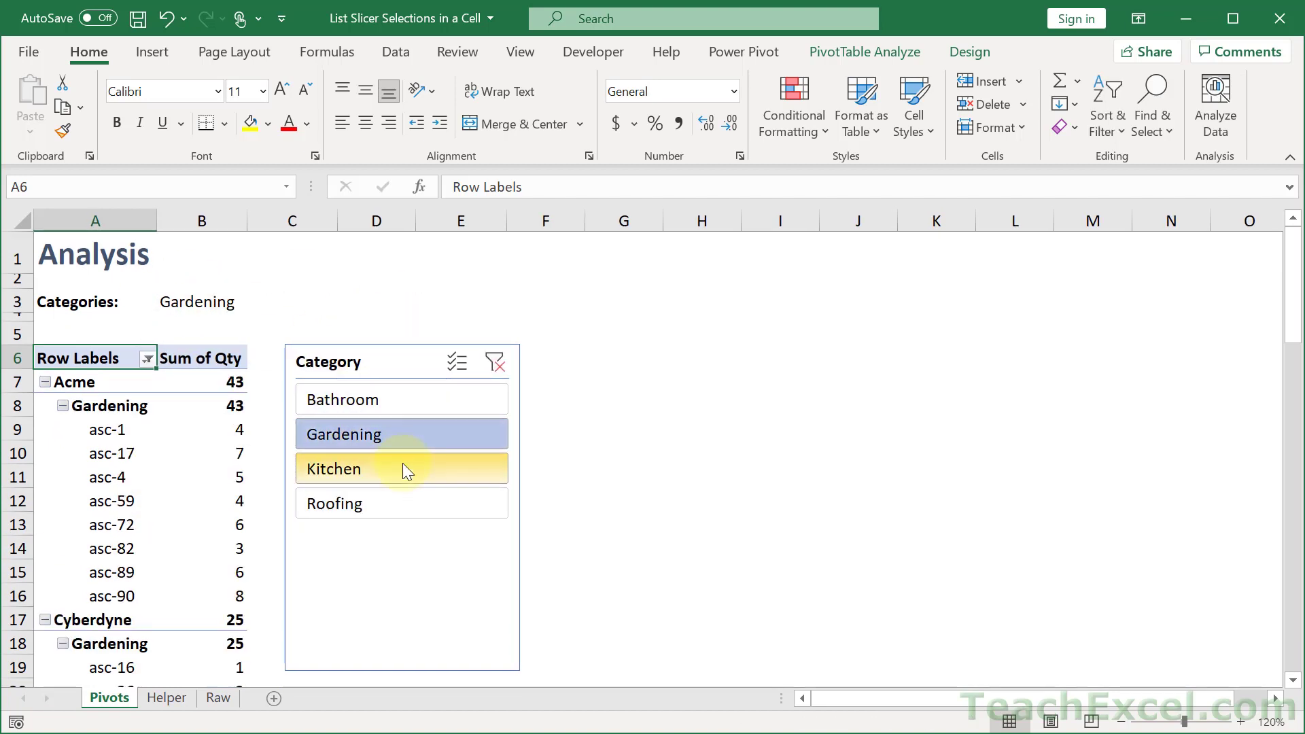
left_click(402, 463)
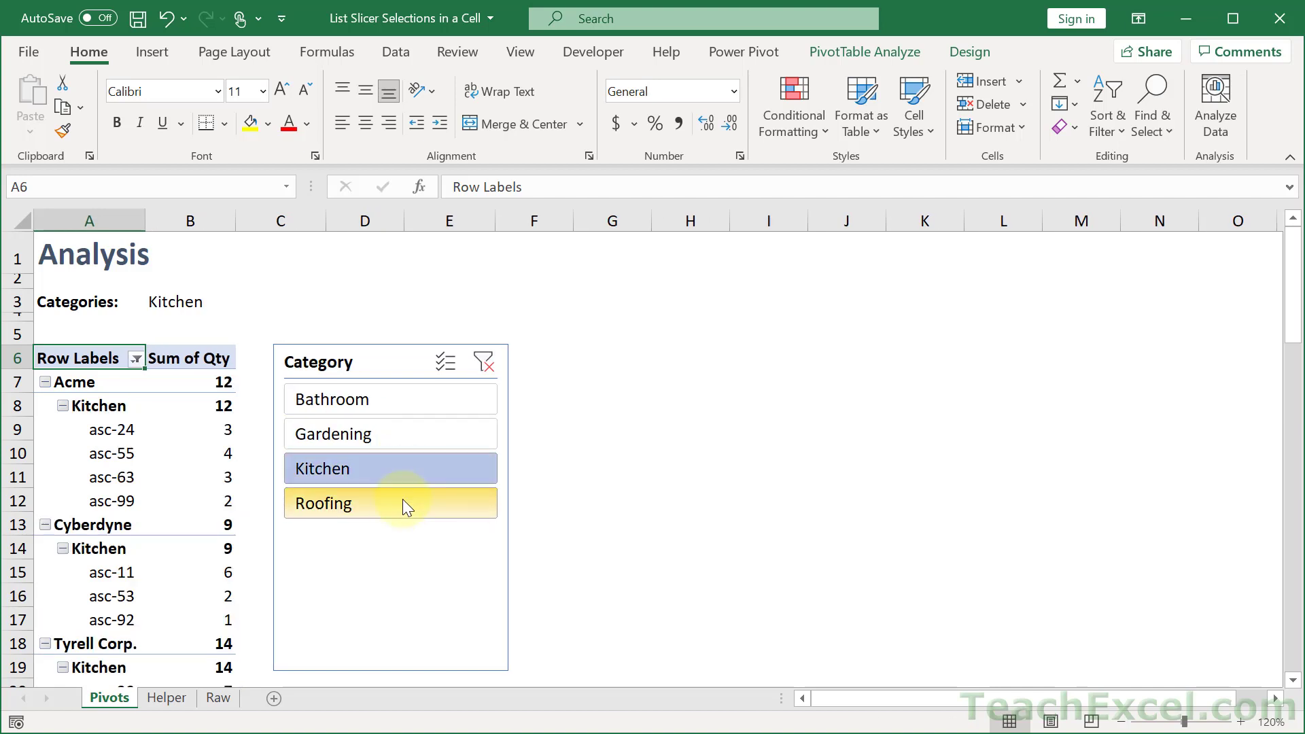
left_click(403, 504)
Turn on slicer Multi-Select and add Gardening and Kitchen alongside Roofing
left_click(442, 363)
left_click(406, 433)
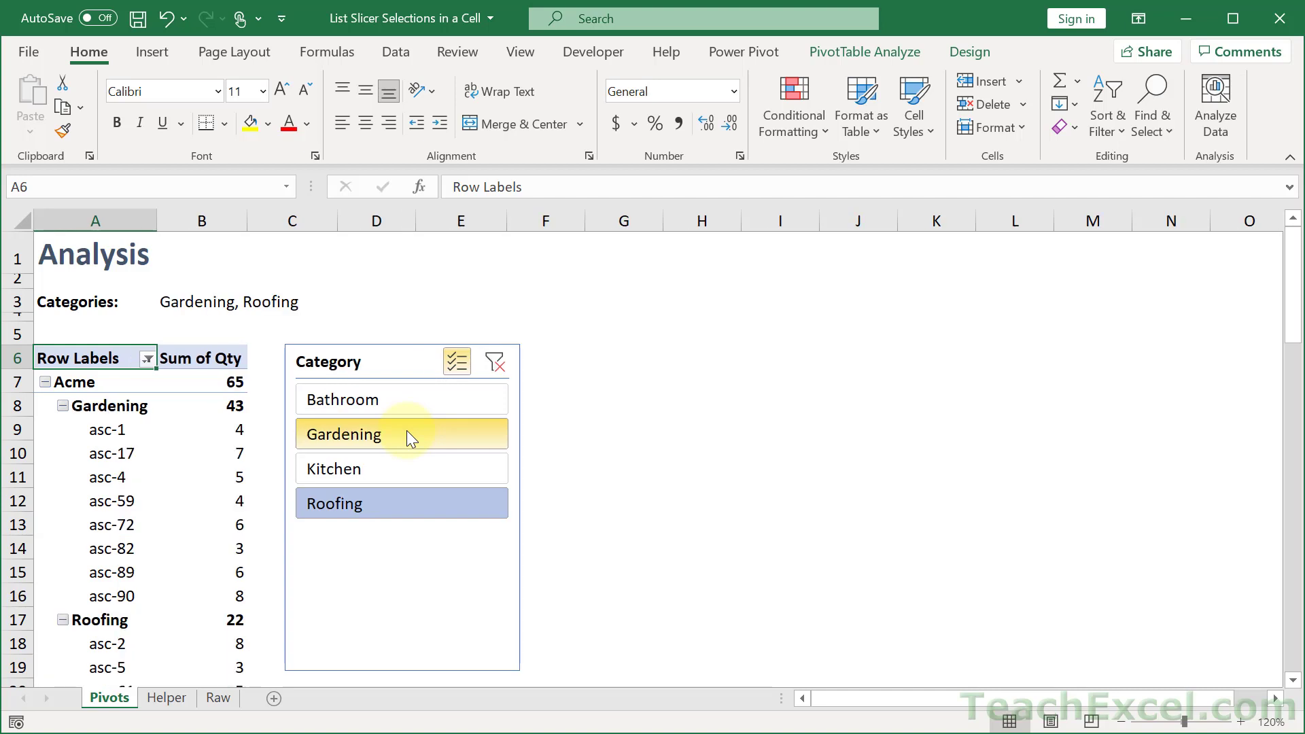
left_click(405, 468)
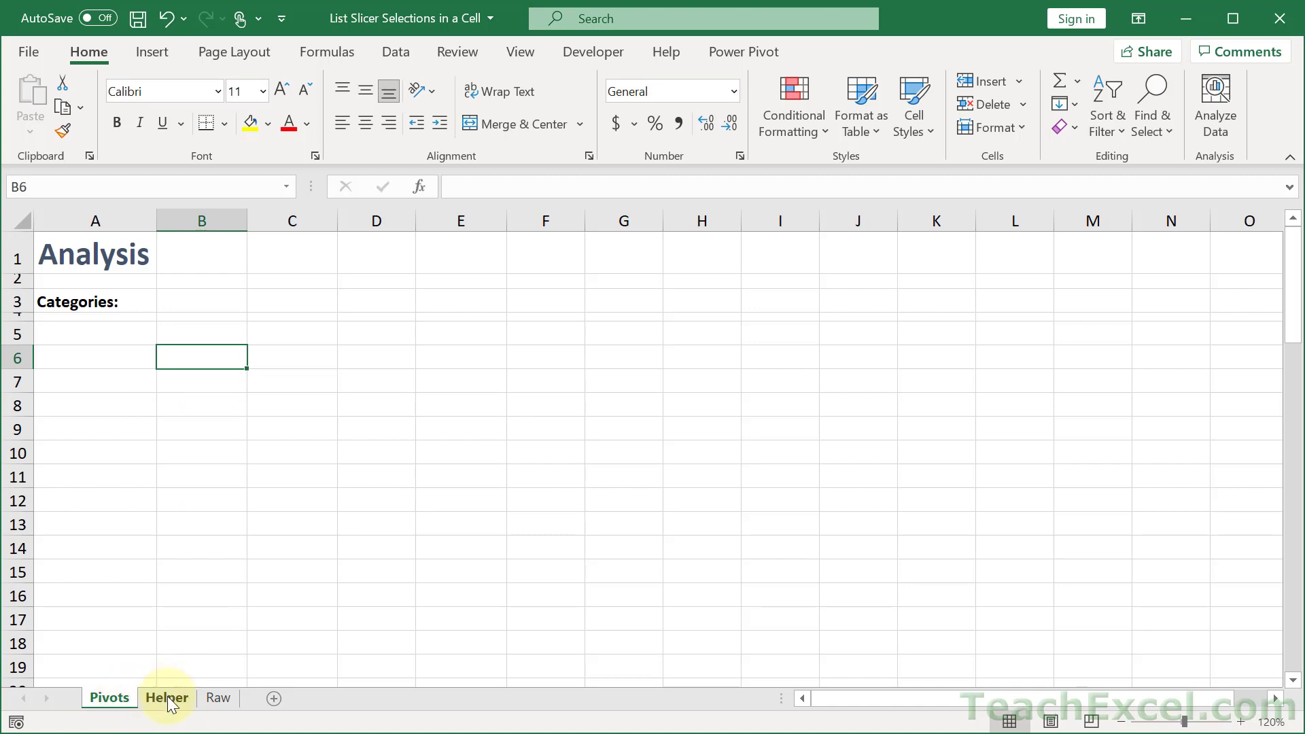
Go through the blank Helper sheet to the Raw sheet with the sales data
left_click(167, 697)
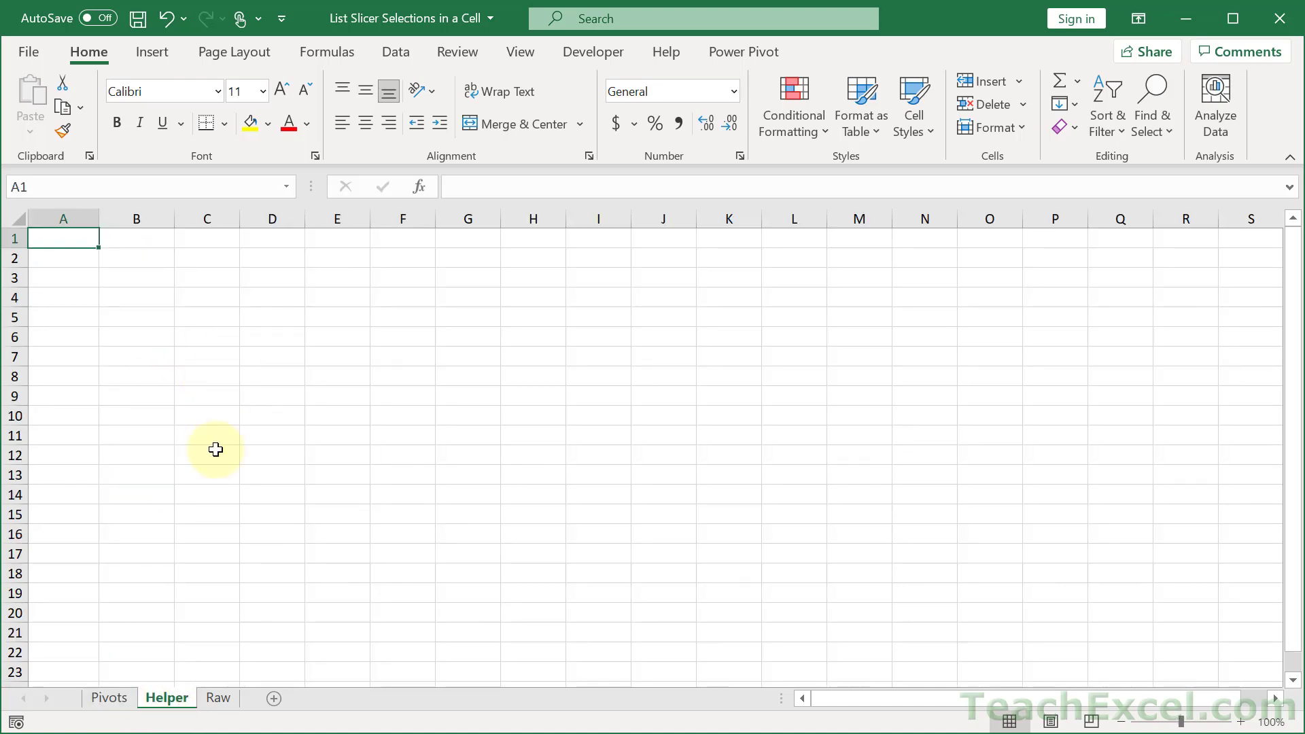
left_click(228, 698)
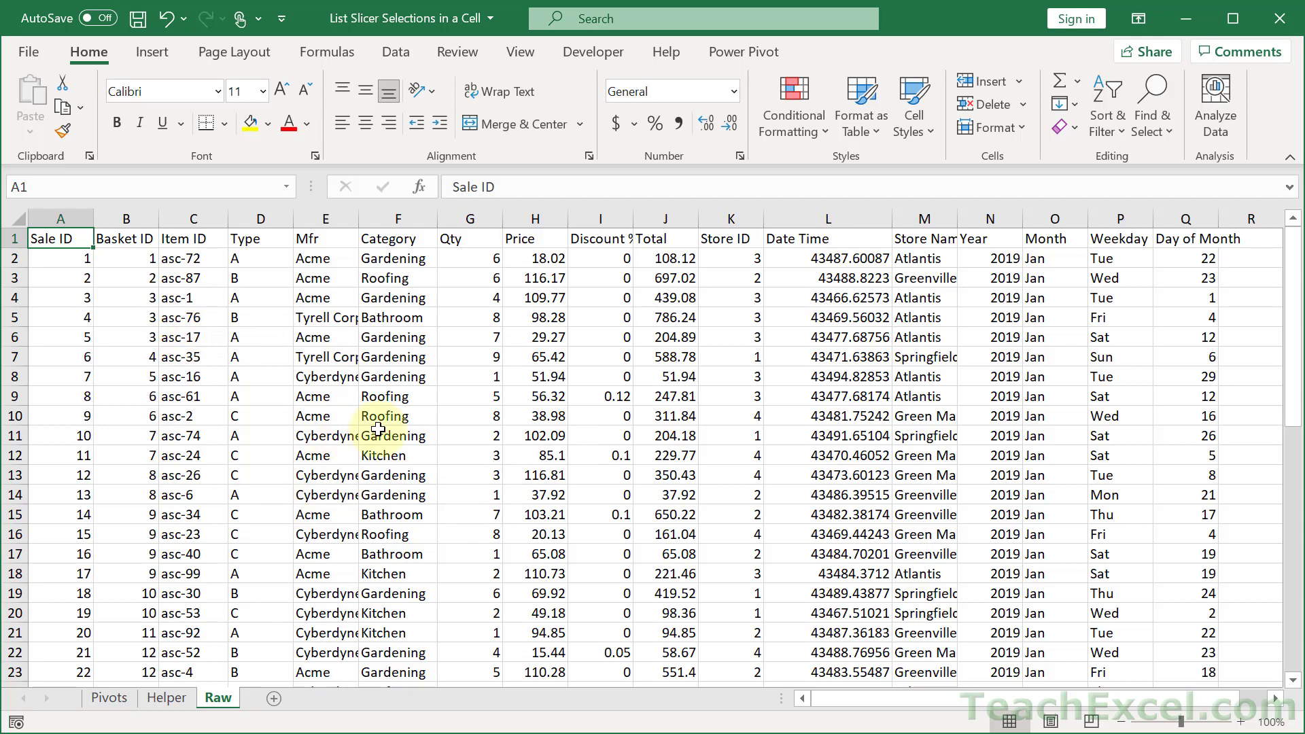
Convert the sales data range A1:Q51, with headers, into the table Table1
left_click(155, 315)
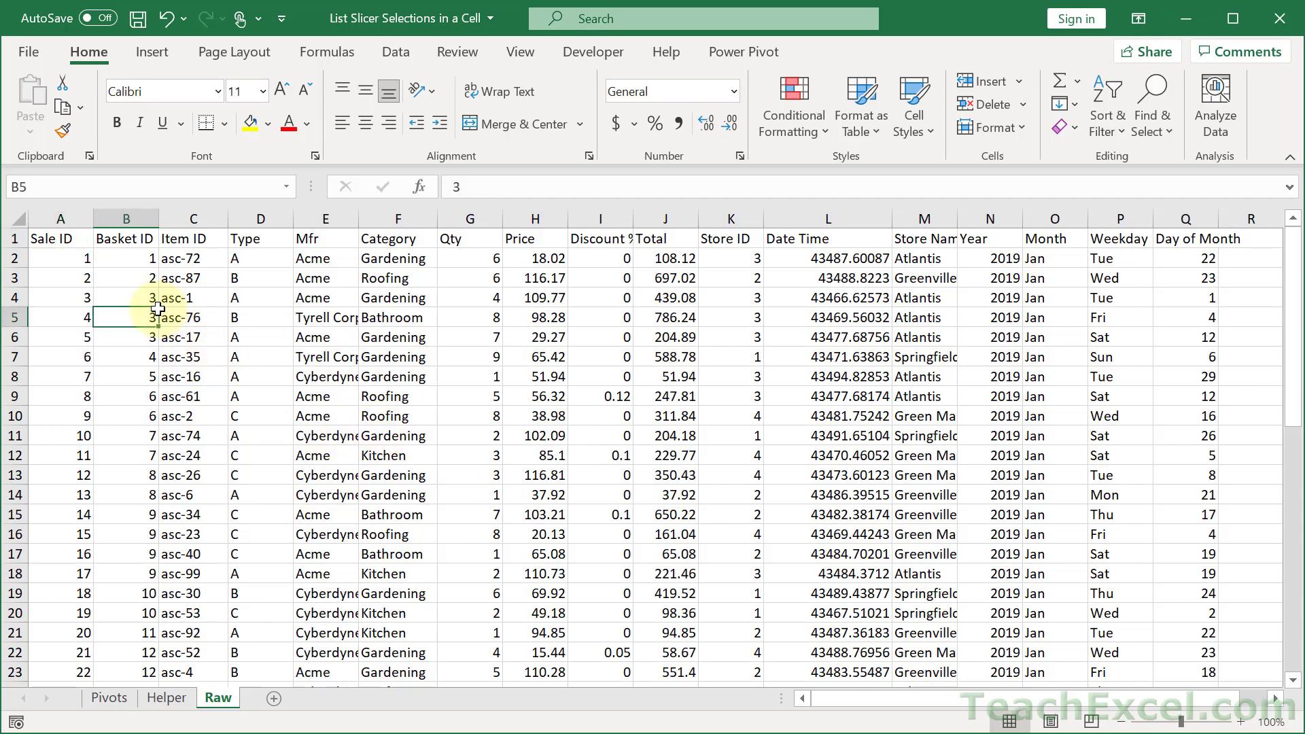
left_click(147, 51)
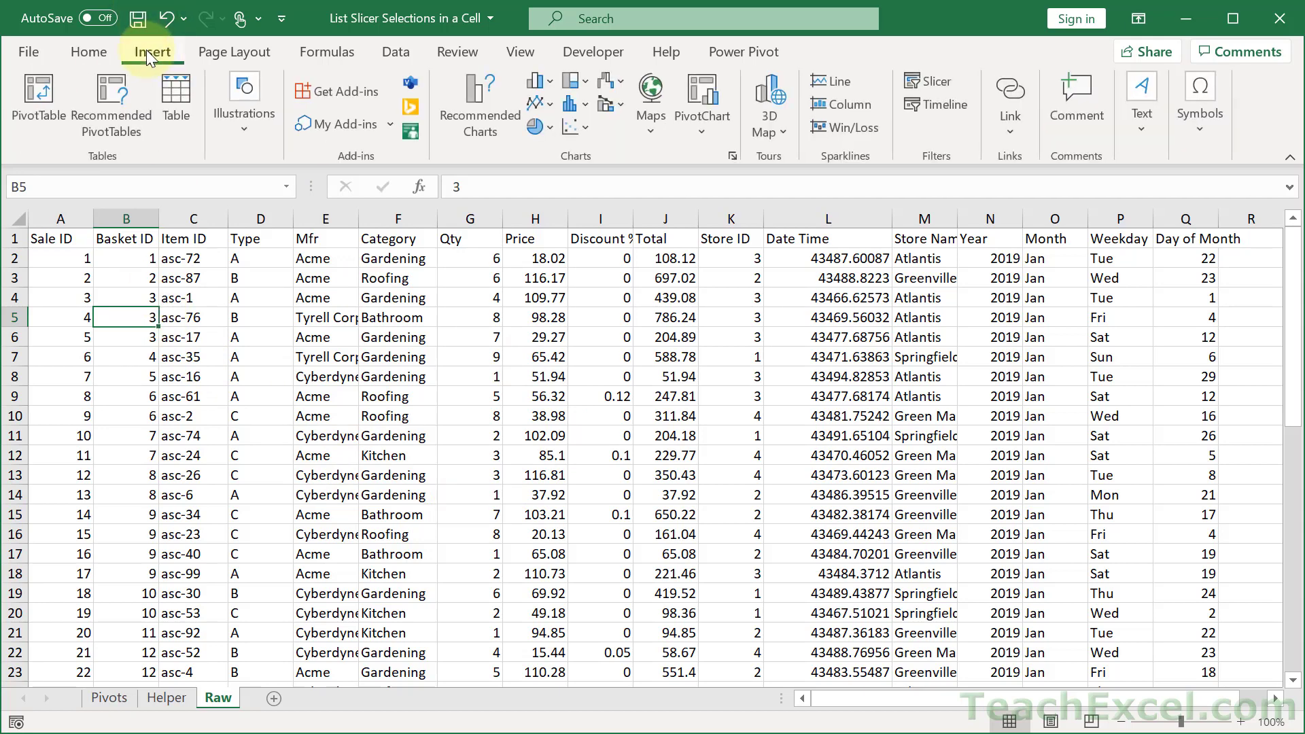
left_click(182, 107)
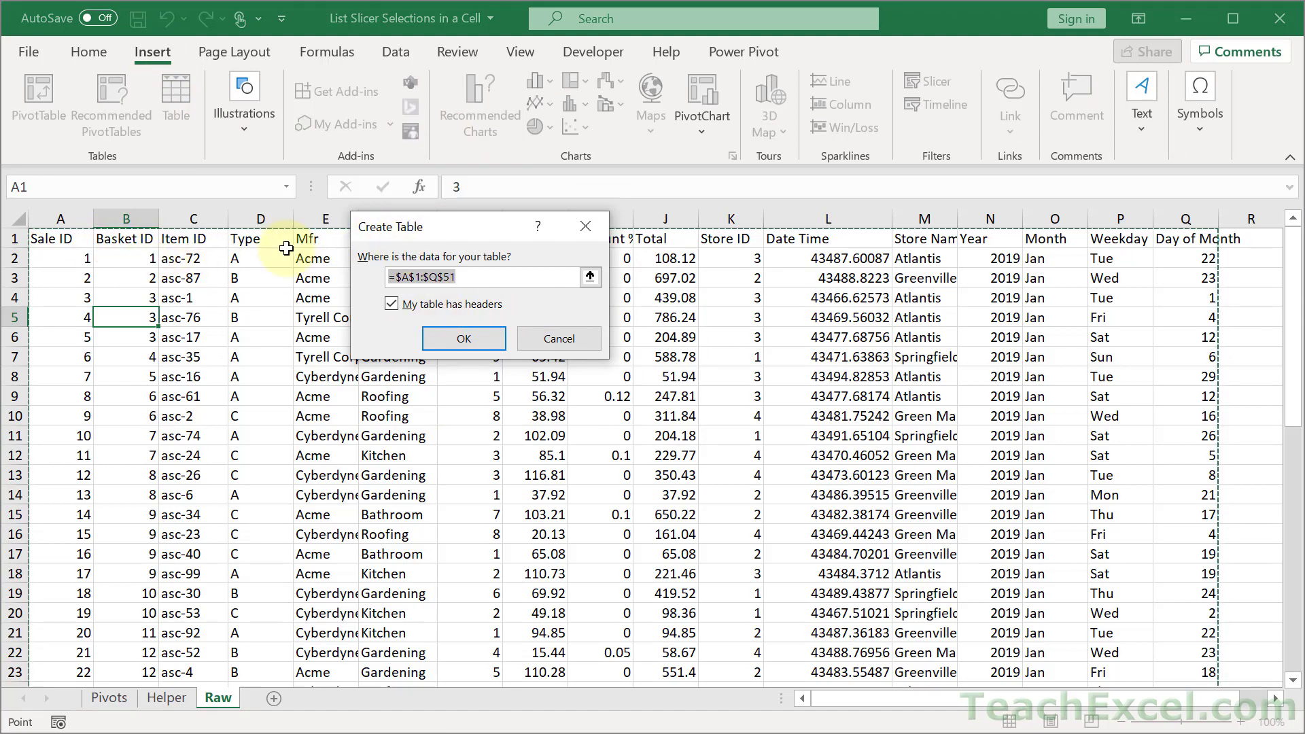
left_click(463, 338)
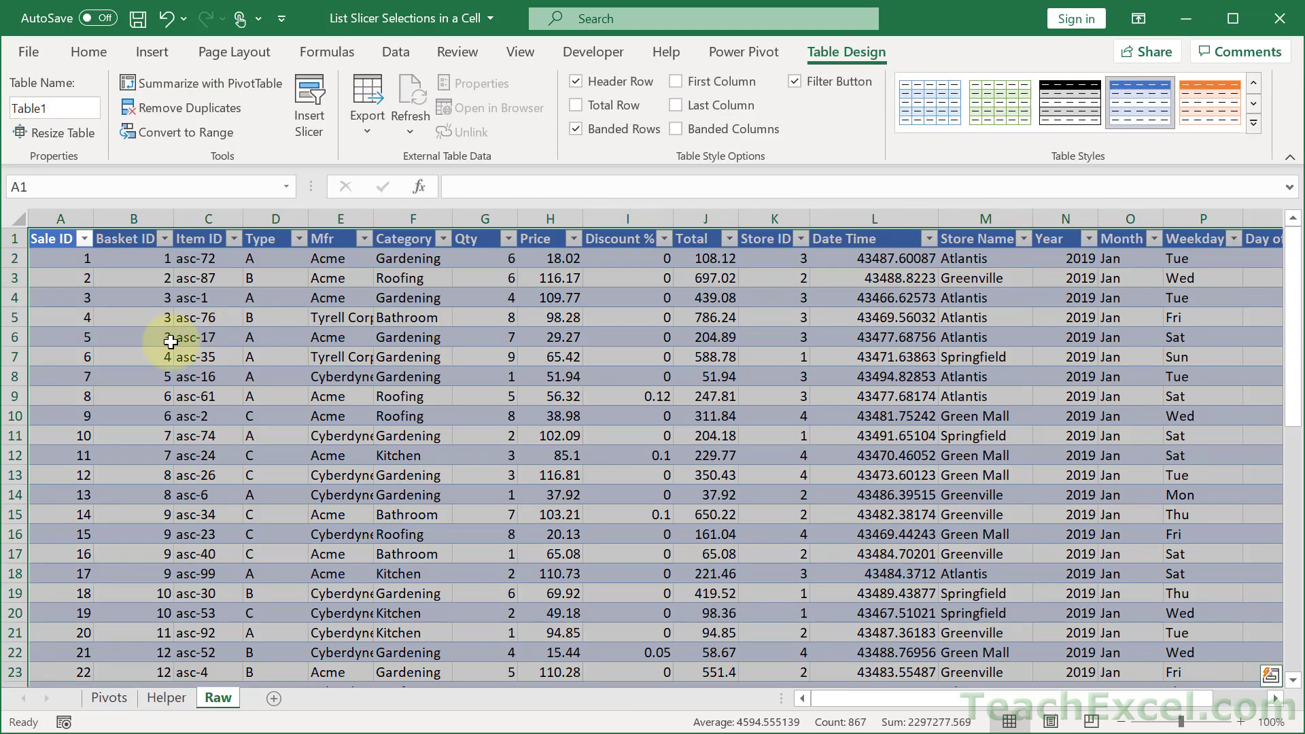
left_click(167, 338)
scroll(476, 314, "right", 2)
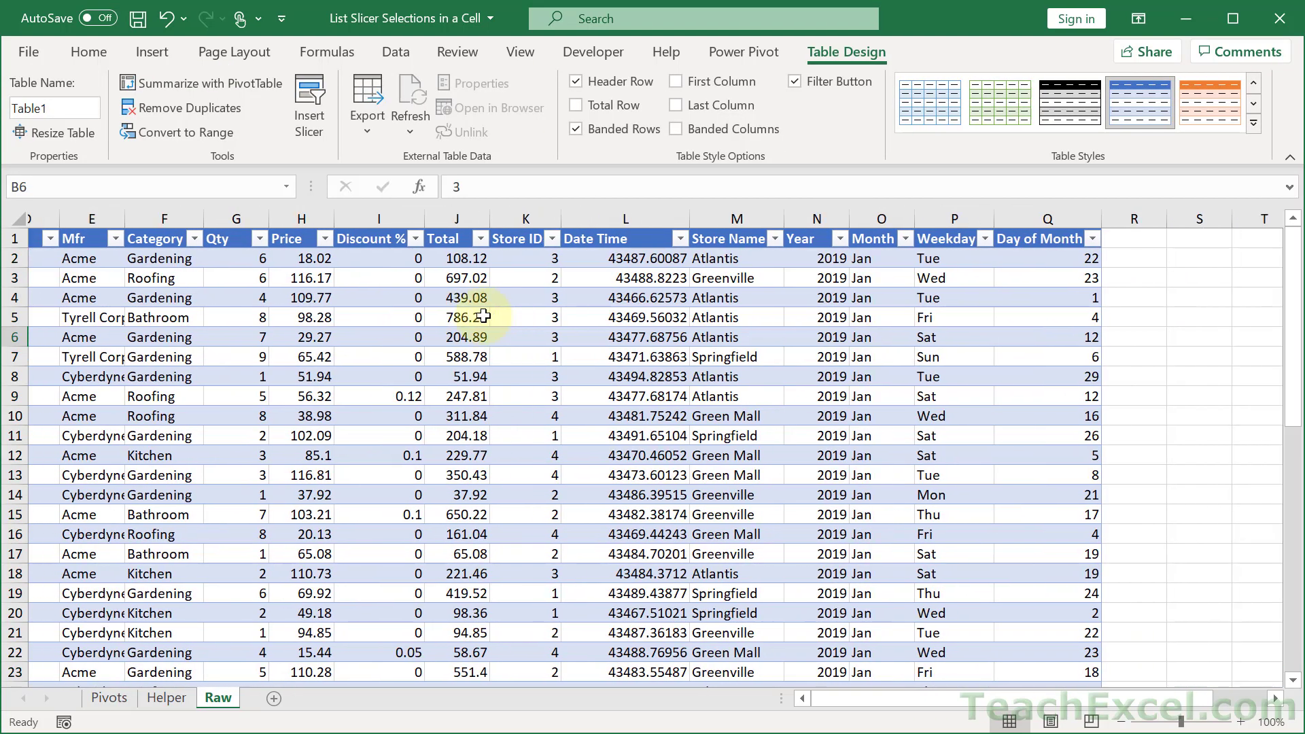
scroll(482, 315, "left", 2)
scroll(489, 367, "right", 1)
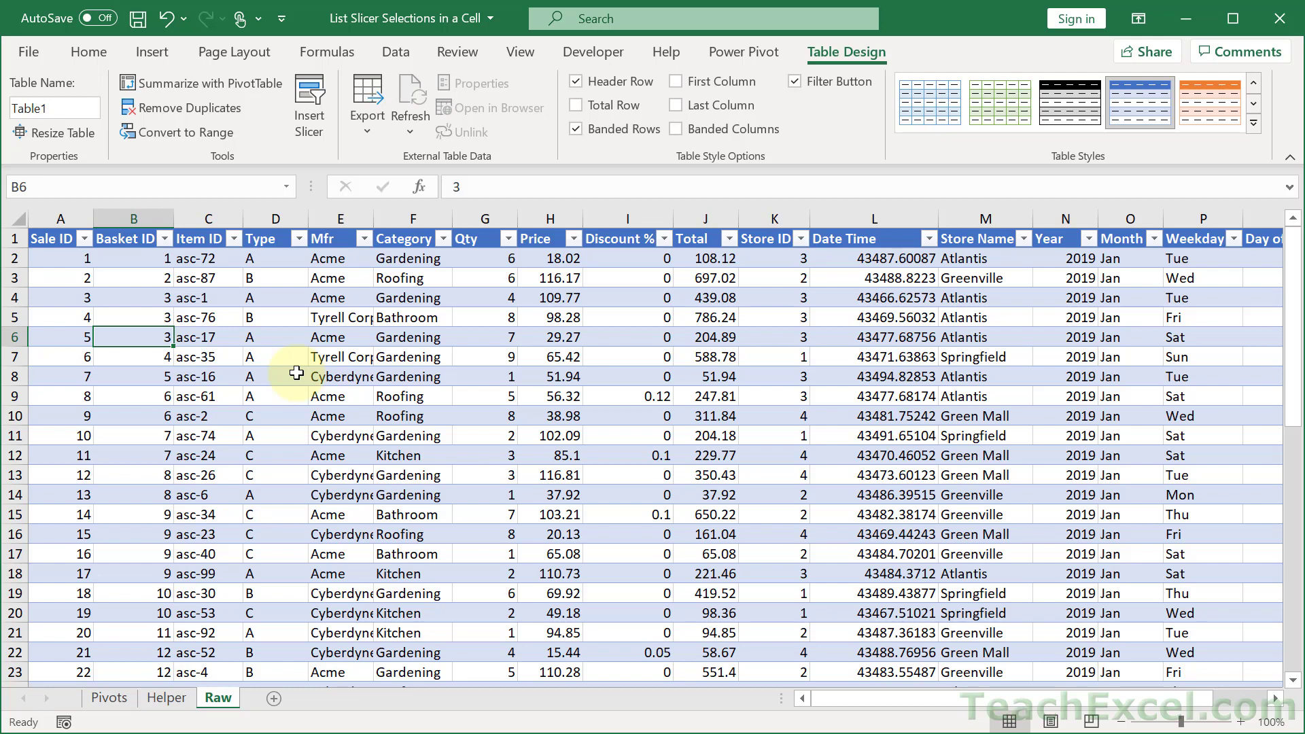
left_click(394, 49)
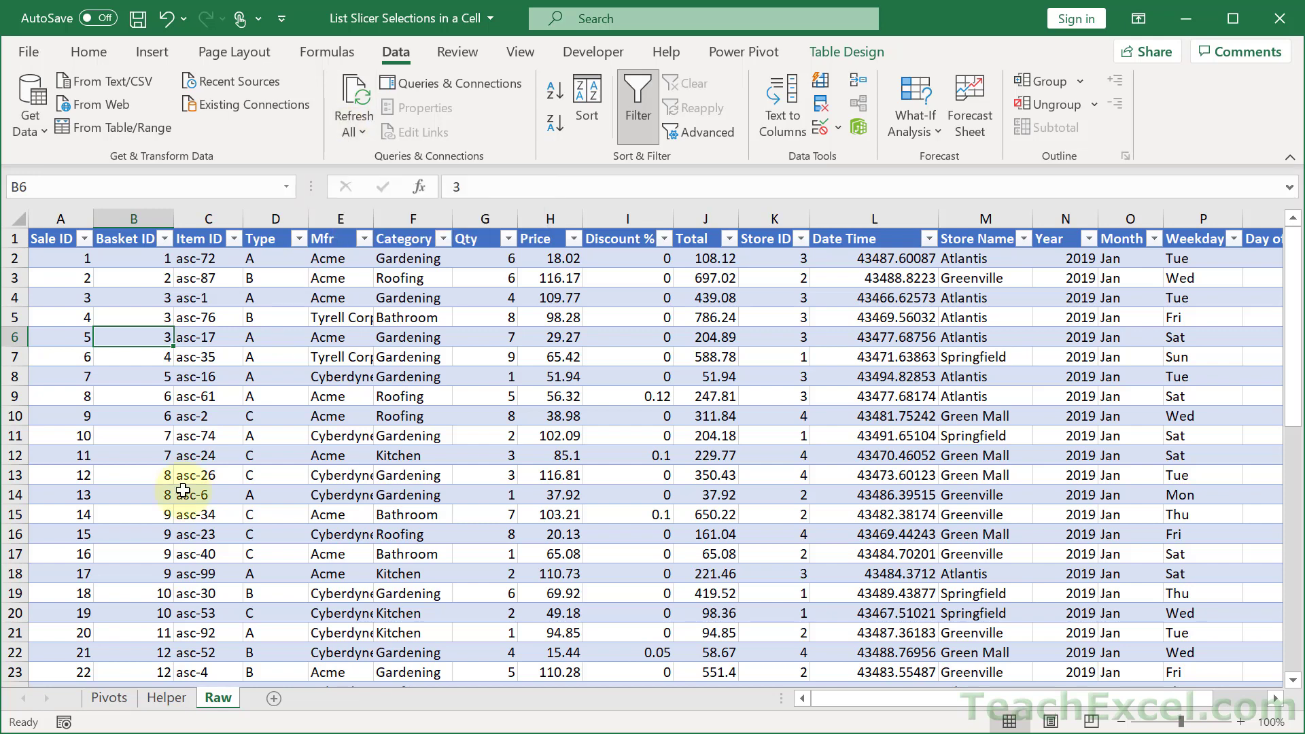
Summarize Table1 with a PivotTable placed on the existing Pivots sheet at cell A7
left_click(838, 50)
left_click(234, 82)
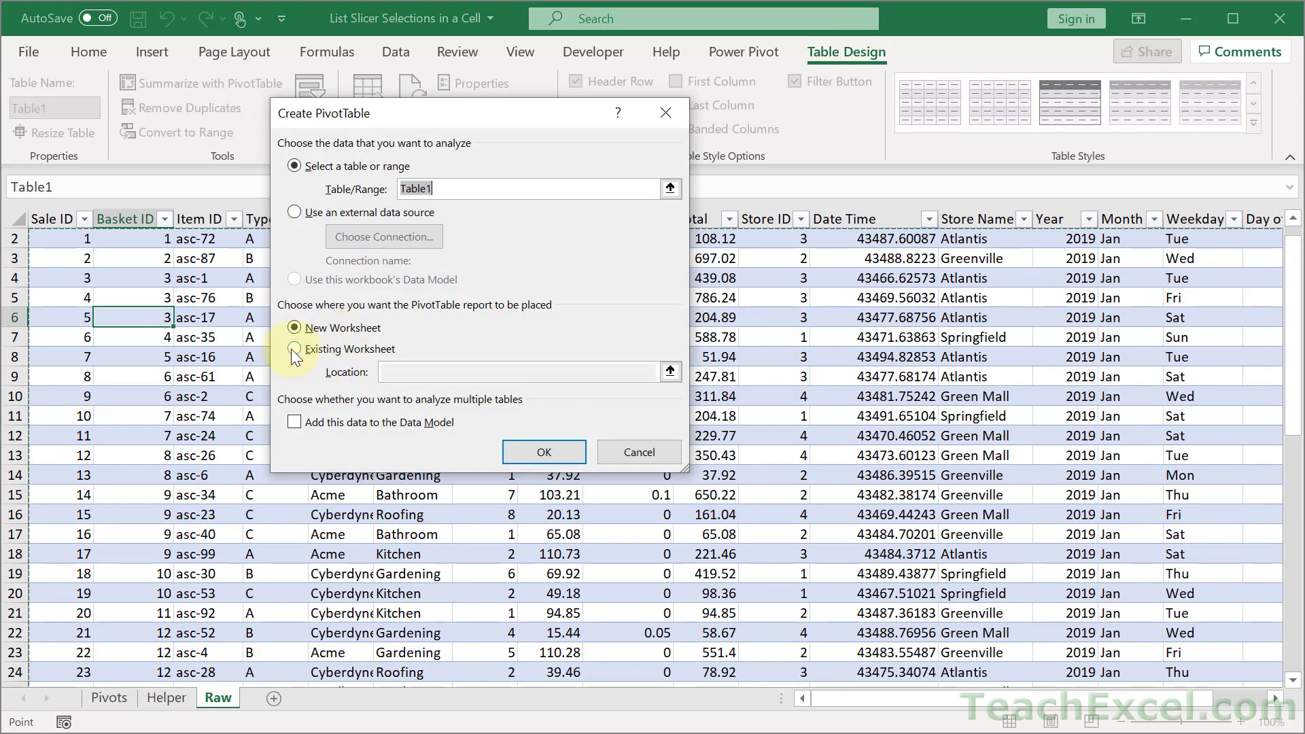
left_click(292, 349)
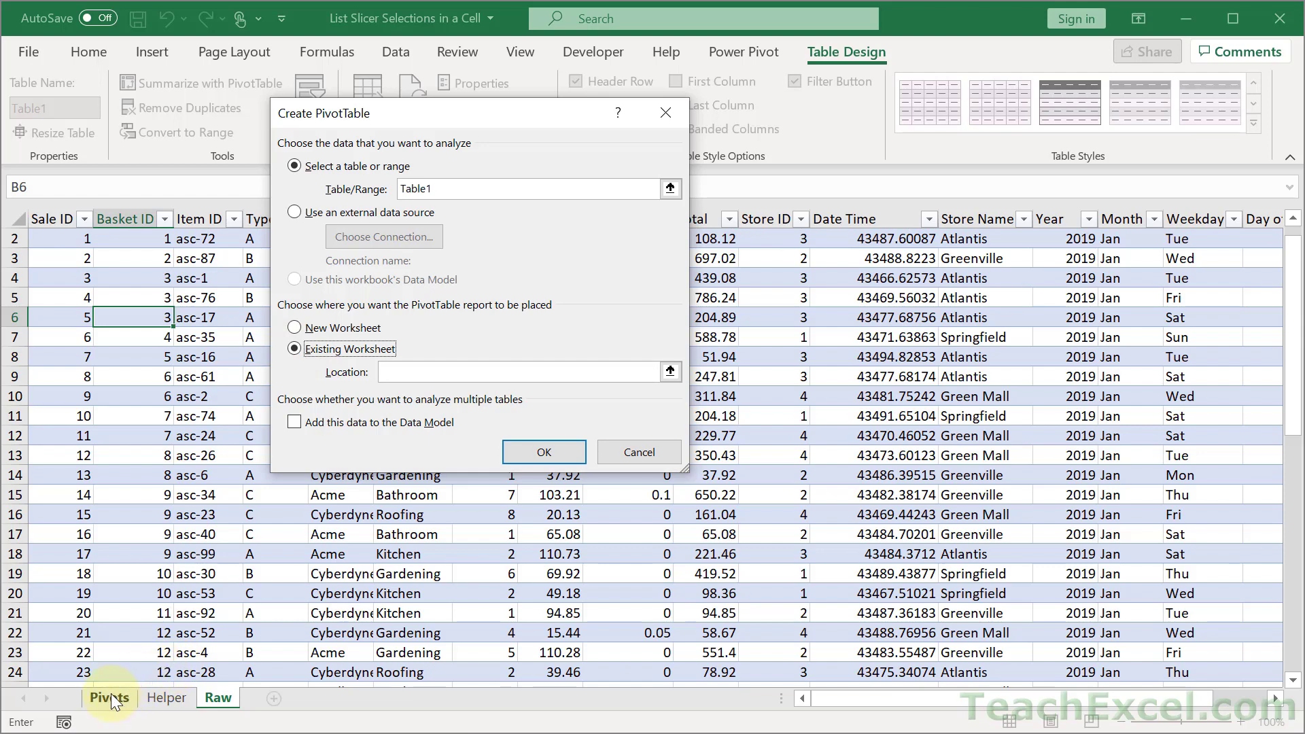
left_click(111, 695)
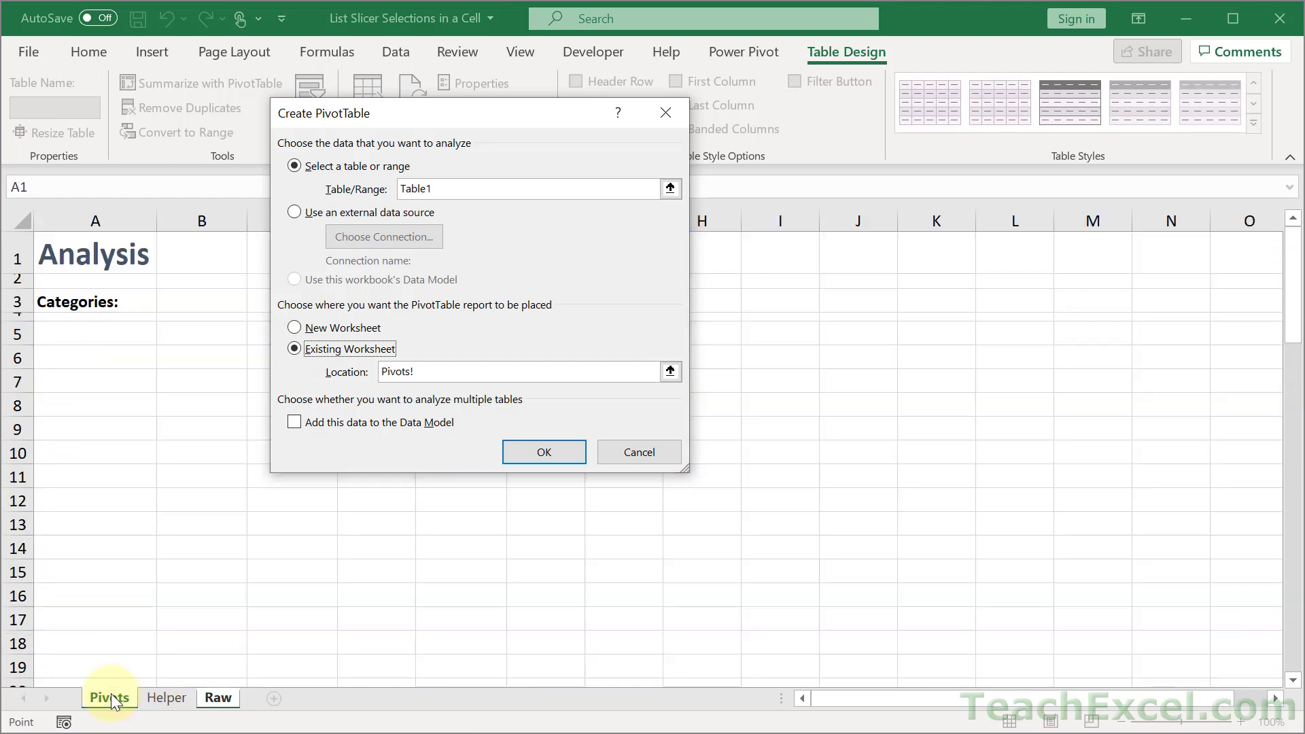
left_click(119, 381)
Create the pivot, putting Mfr, Category and Item ID in Rows and Qty in Values
left_click(568, 449)
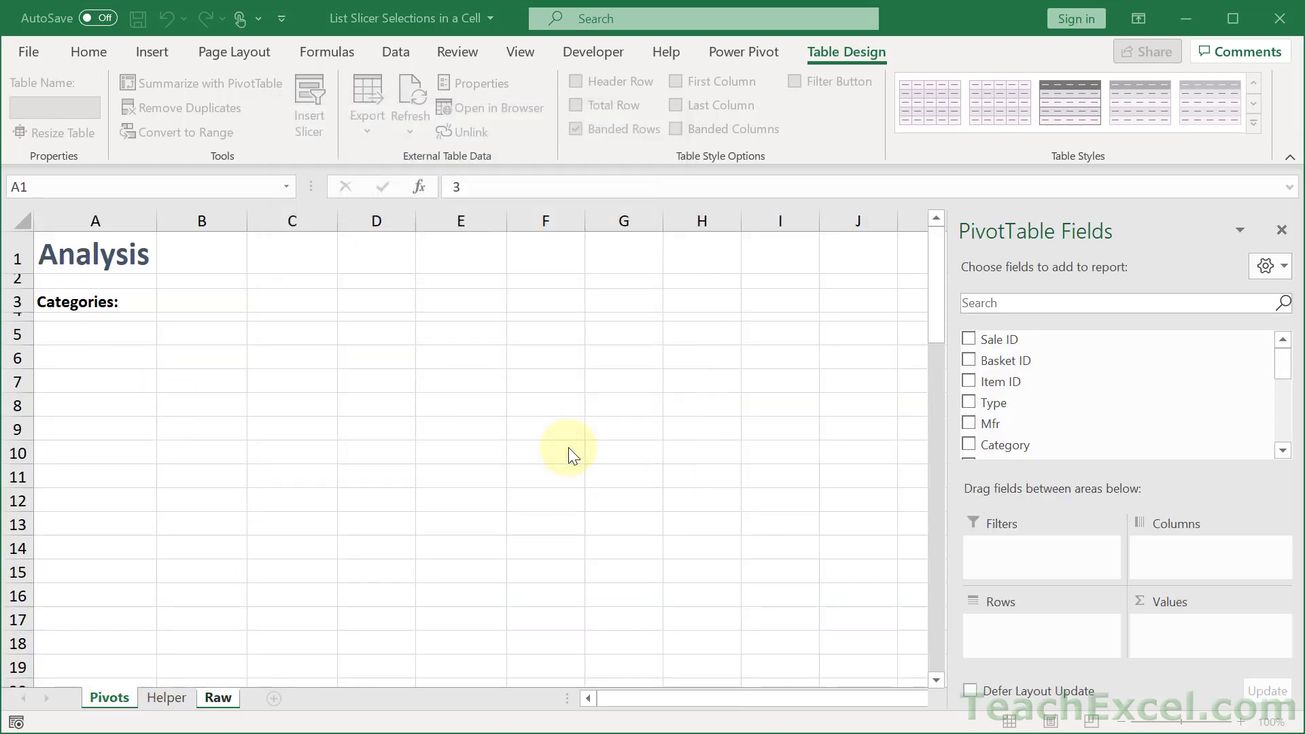
left_click_drag(985, 426, 1021, 628)
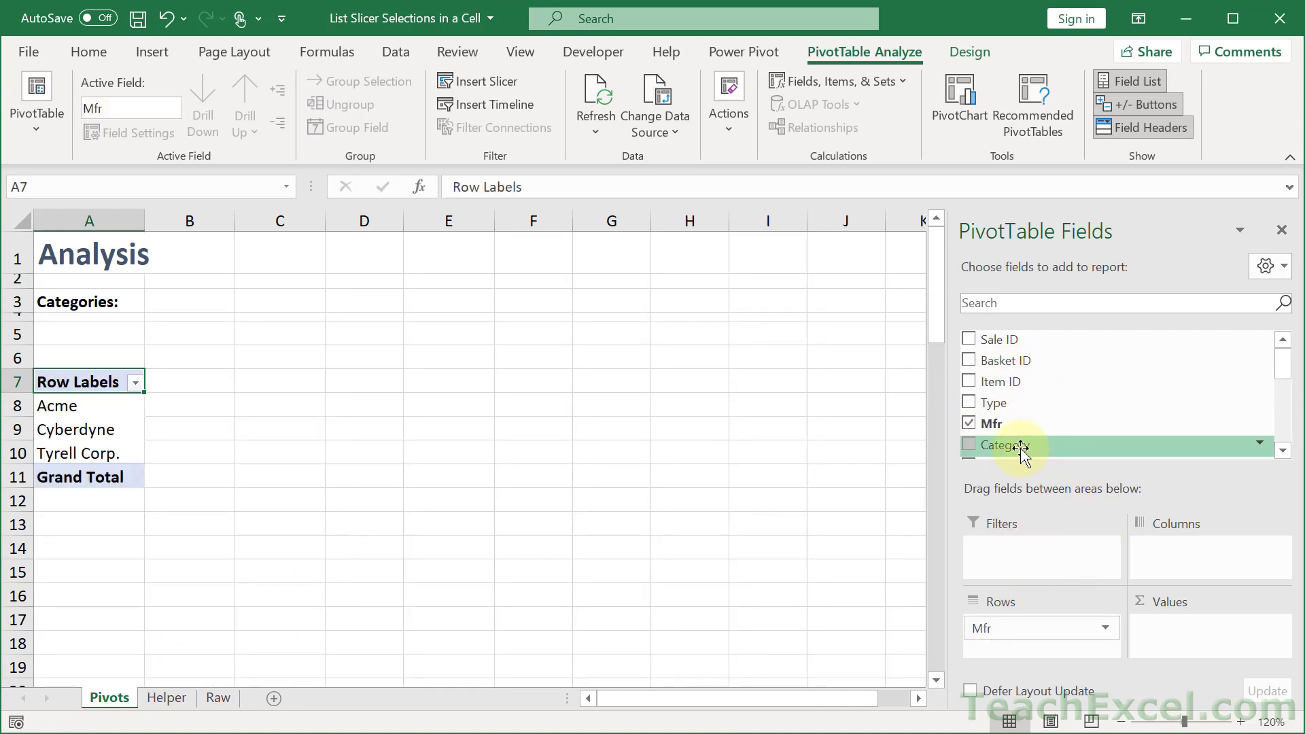
left_click_drag(1032, 447, 1034, 643)
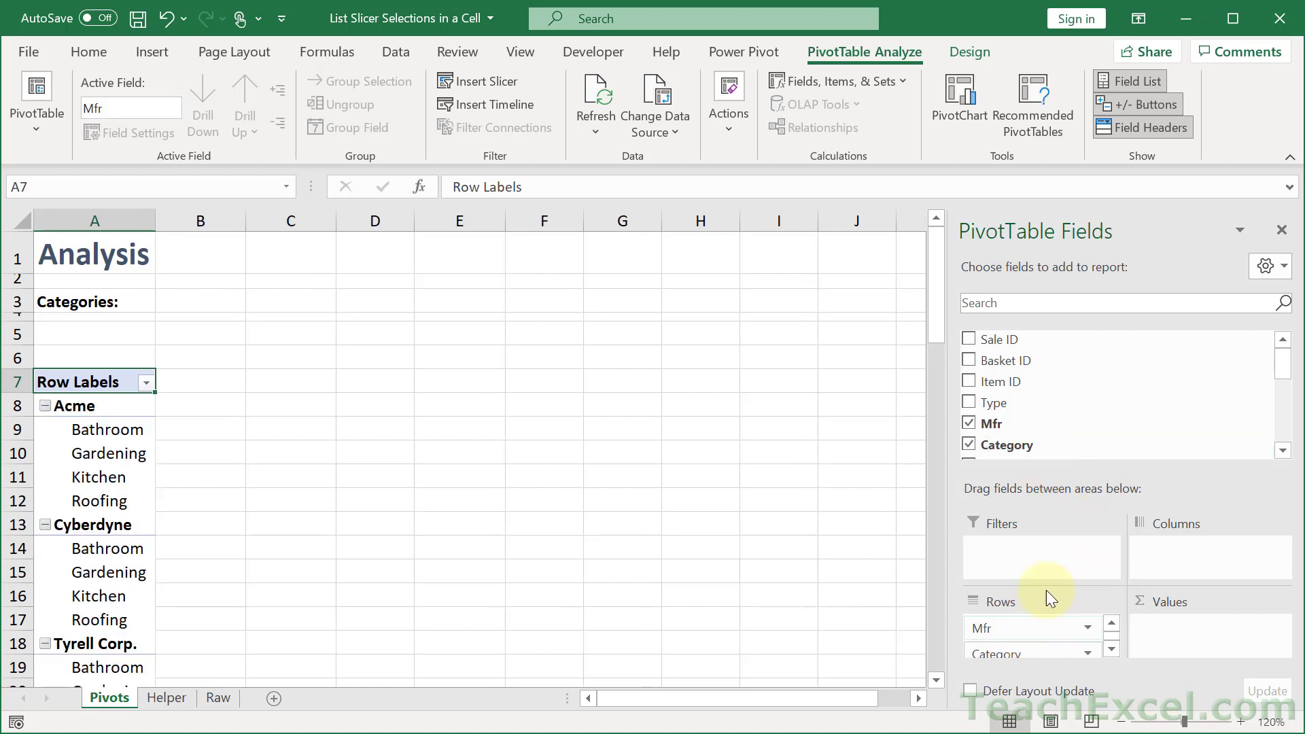
left_click_drag(1017, 408, 1036, 649)
left_click_drag(1284, 367, 1287, 394)
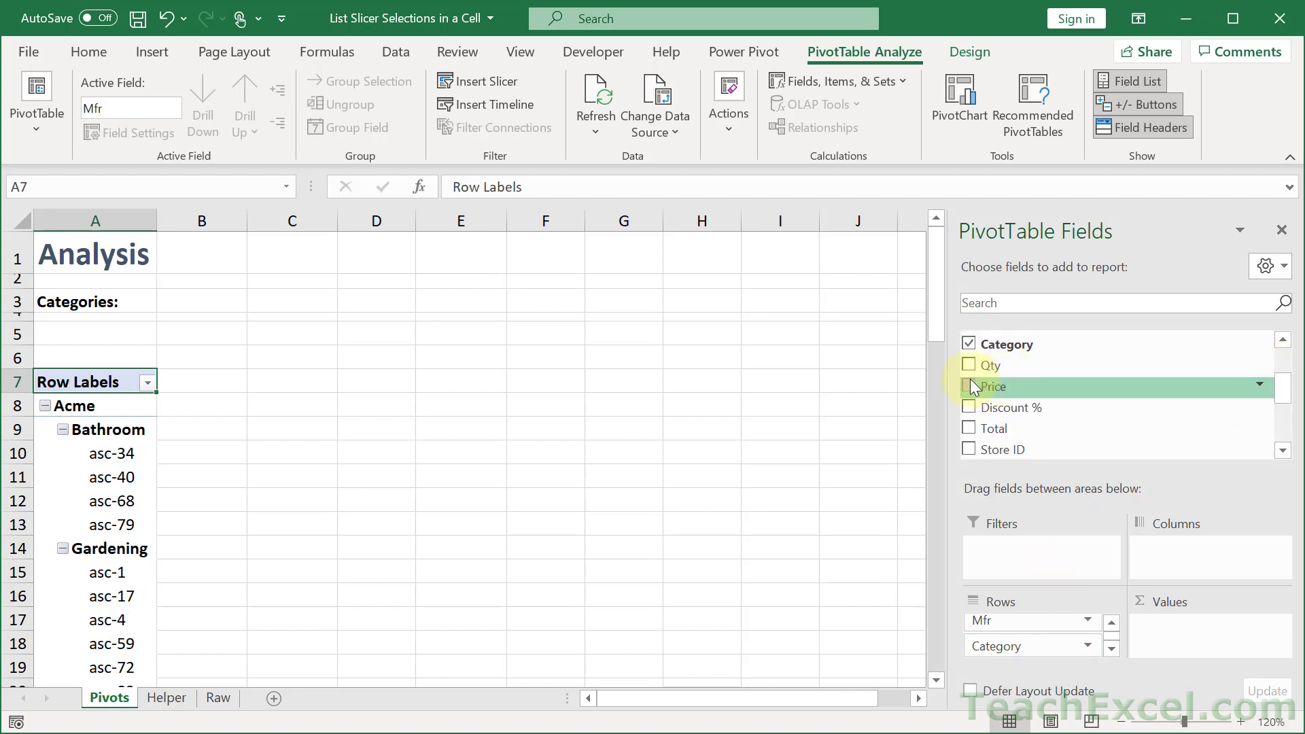
mouse_move(992, 367)
left_mouse_down()
mouse_move(1005, 431)
mouse_move(1092, 607)
mouse_move(1167, 630)
left_mouse_up()
mouse_move(165, 545)
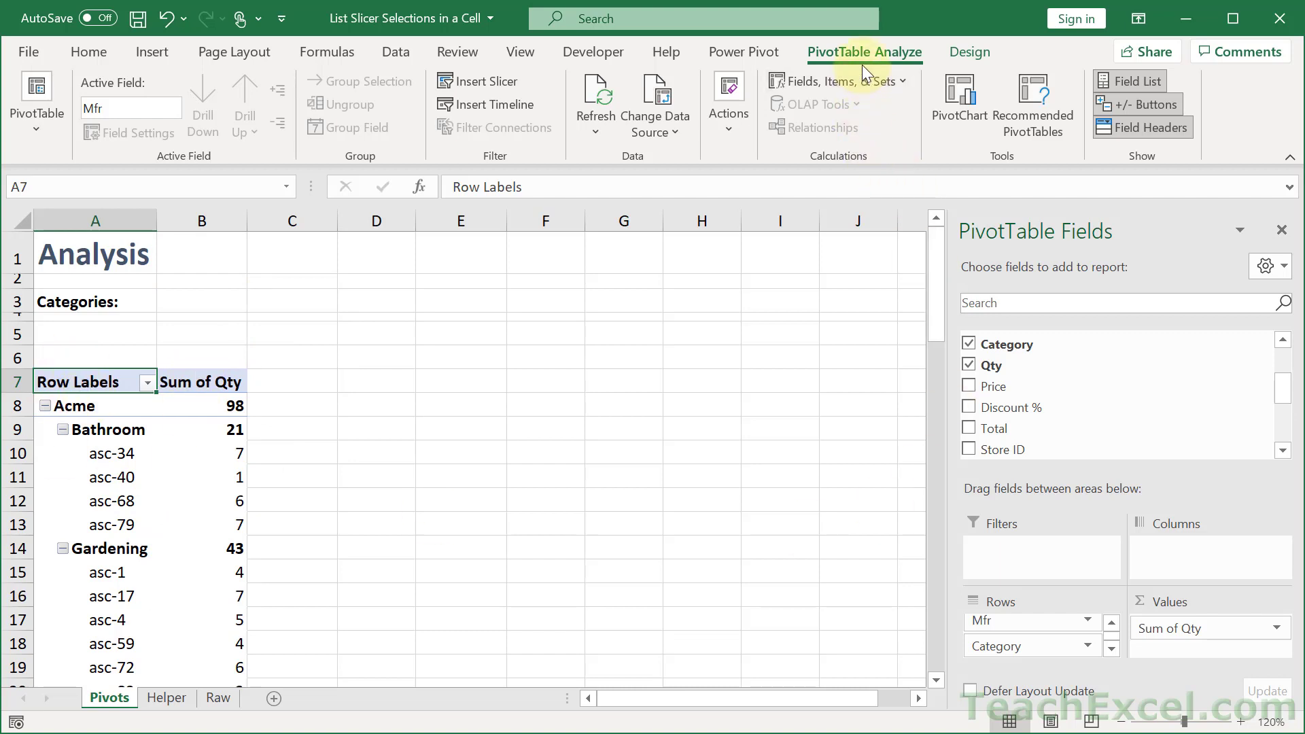
Insert a Category slicer for the pivot and place it beside the pivot near row 7
left_click(463, 81)
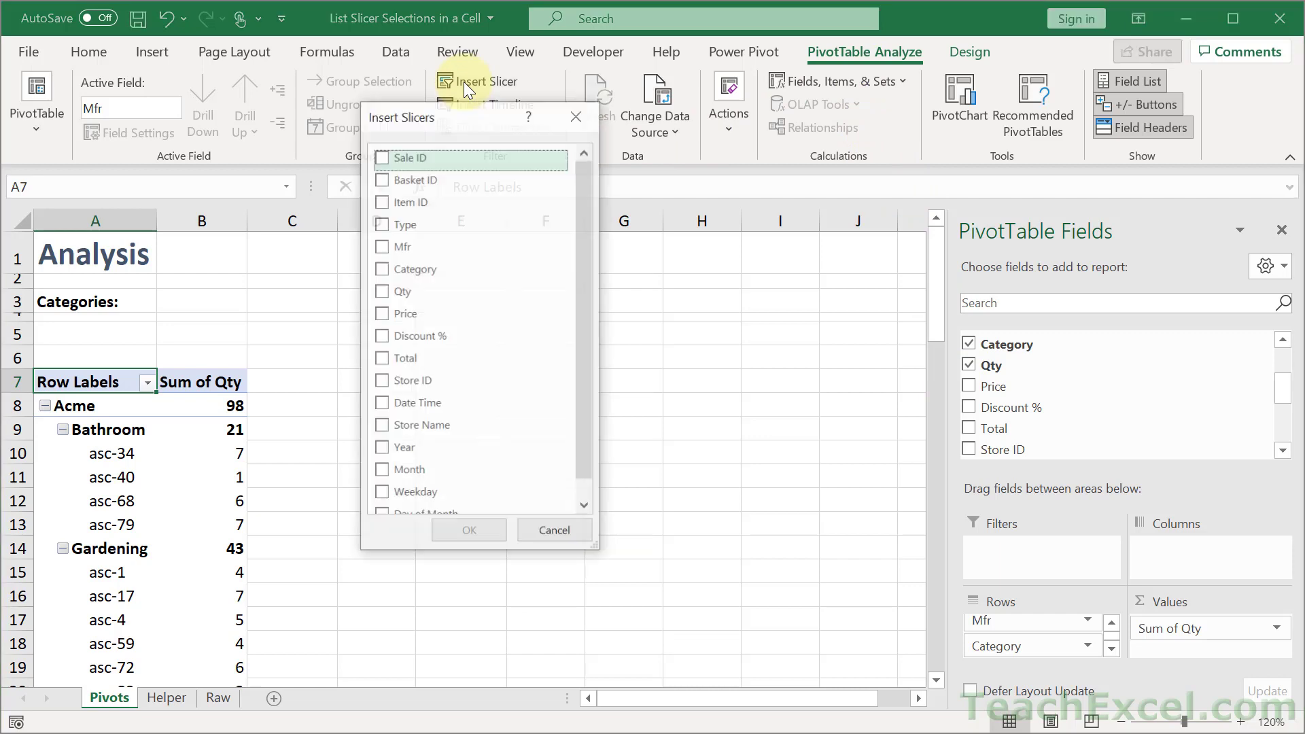
left_click(383, 269)
left_click(458, 532)
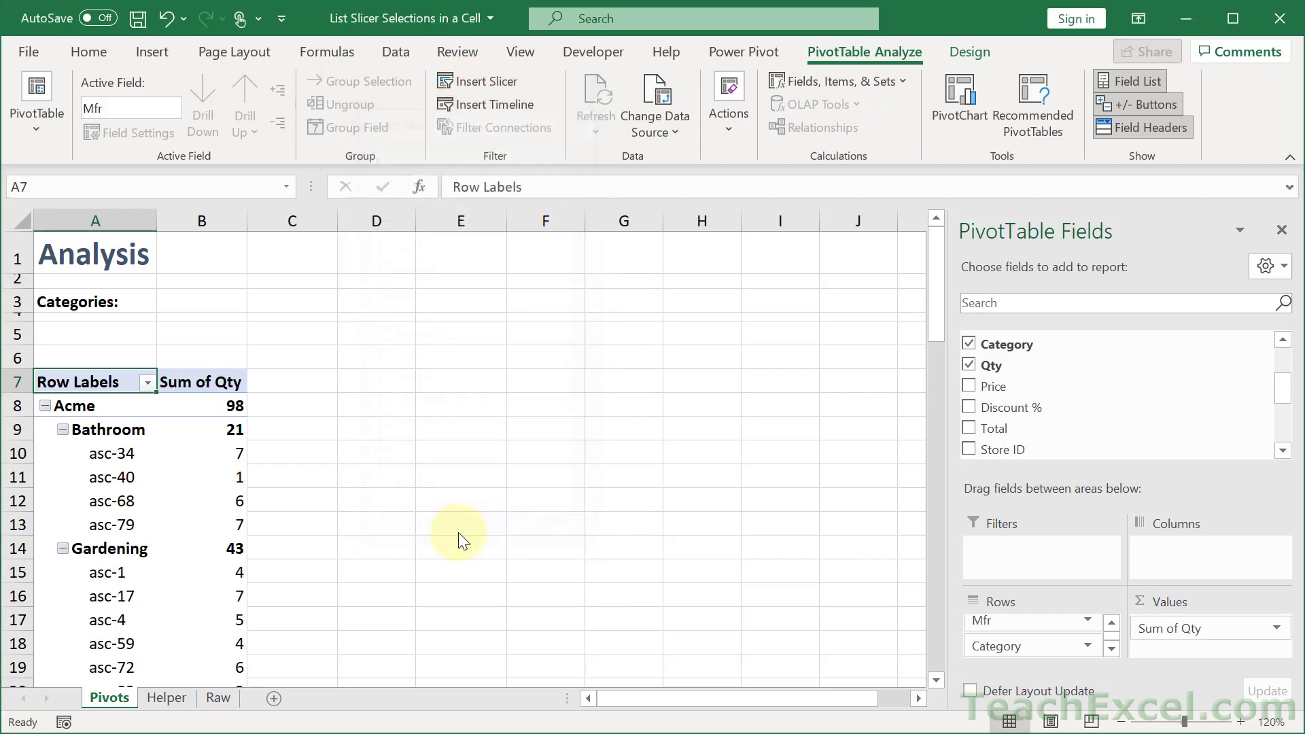
left_click_drag(495, 315, 412, 389)
Try the slicer on Bathroom, Gardening, Kitchen and Roofing, clear it, and move it over columns F–H
left_click(398, 432)
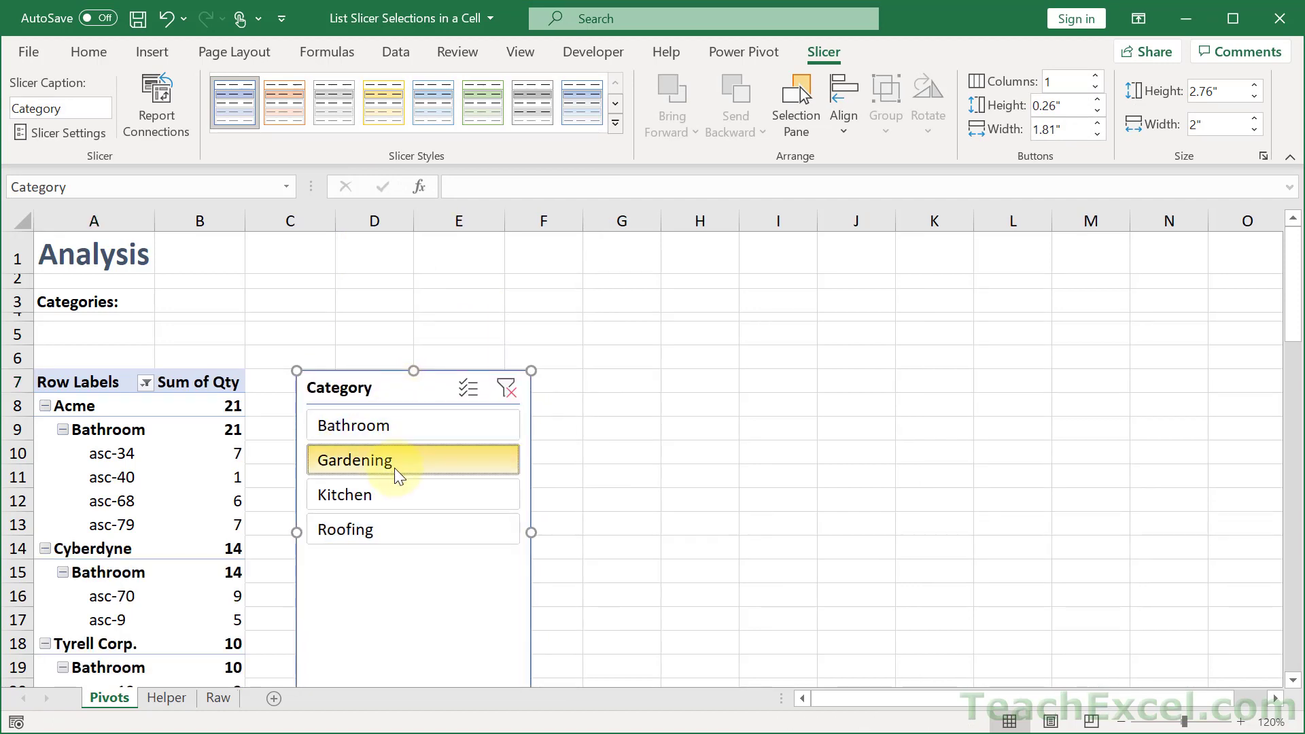
left_click(394, 468)
left_click(389, 498)
left_click(383, 525)
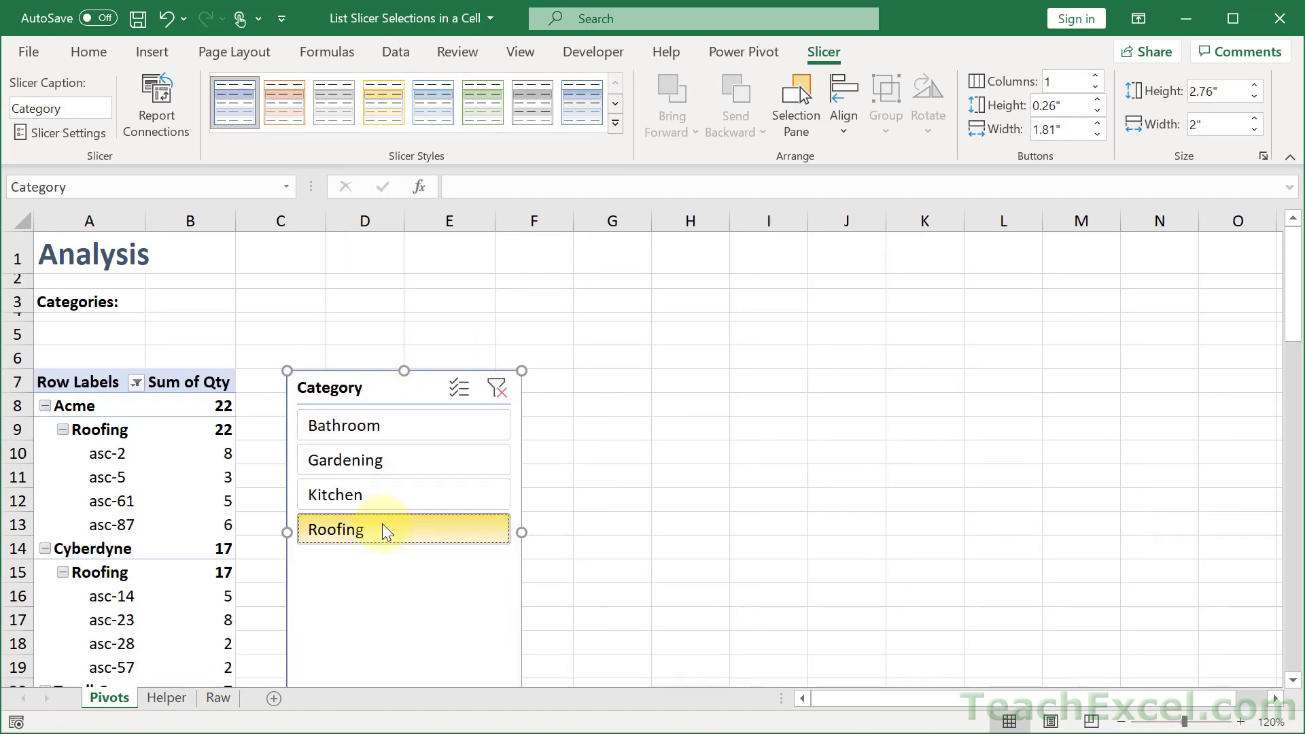
left_click(494, 393)
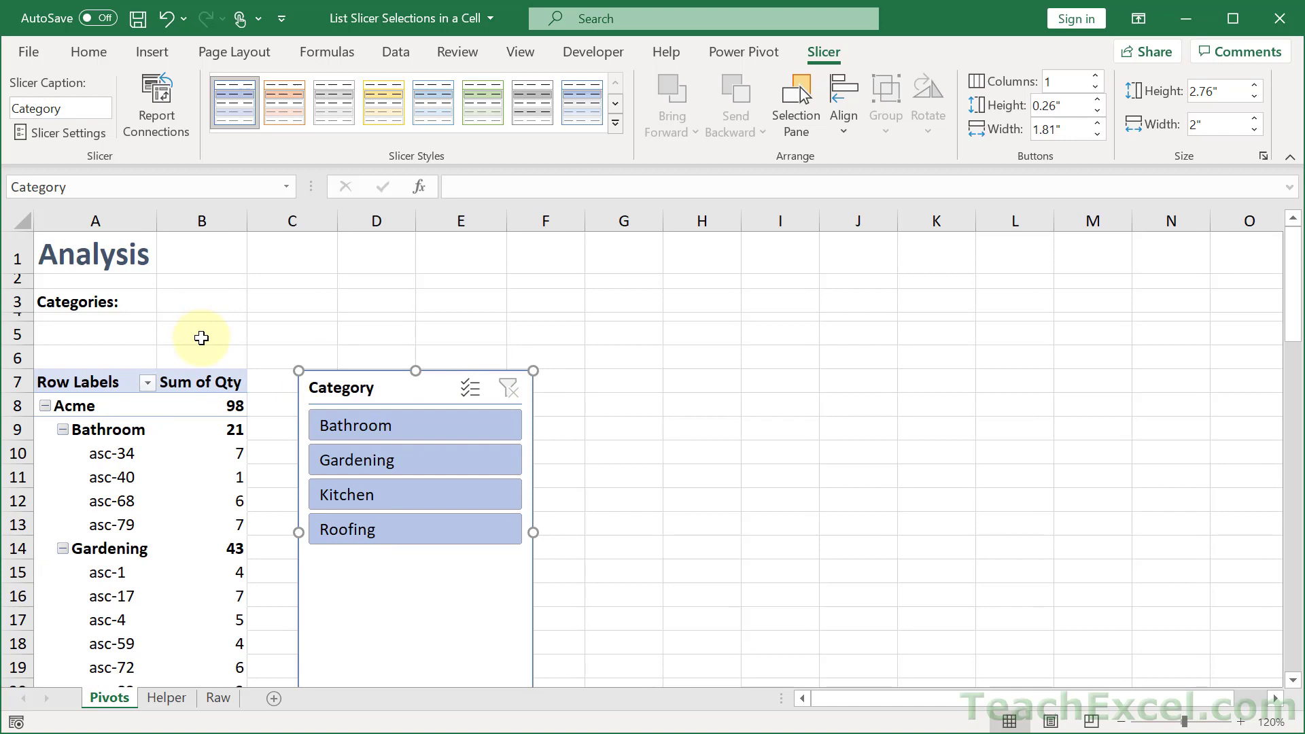
left_click_drag(366, 388, 577, 386)
Copy the whole pivot table and paste the copy at D7
left_click(100, 479)
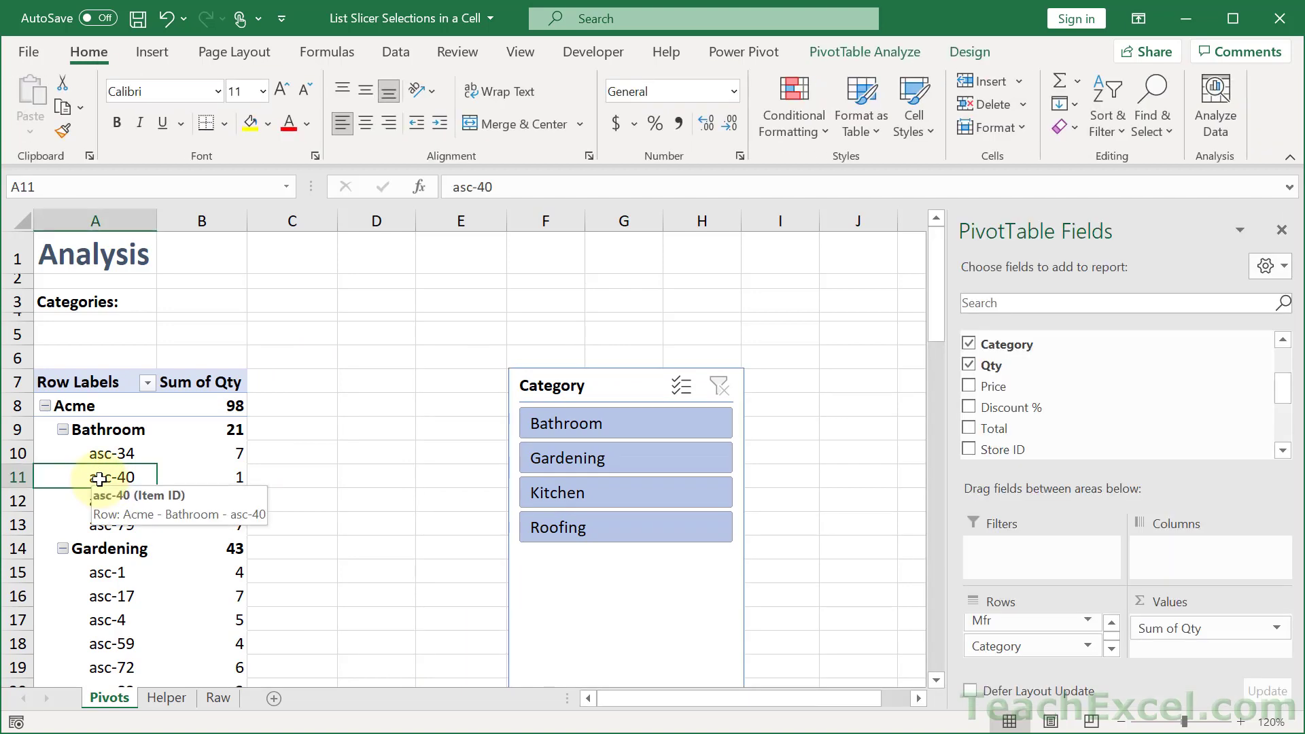
key("ctrl+a")
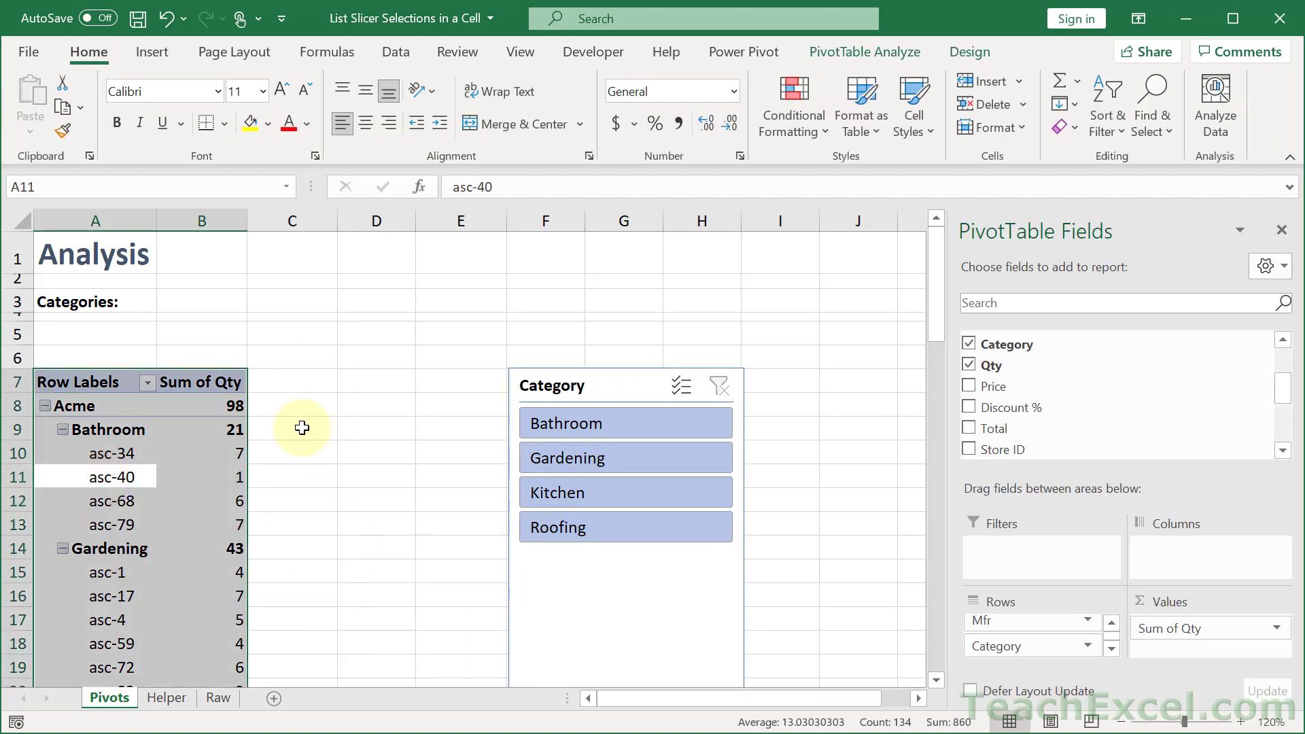
key("ctrl+c")
left_click(363, 387)
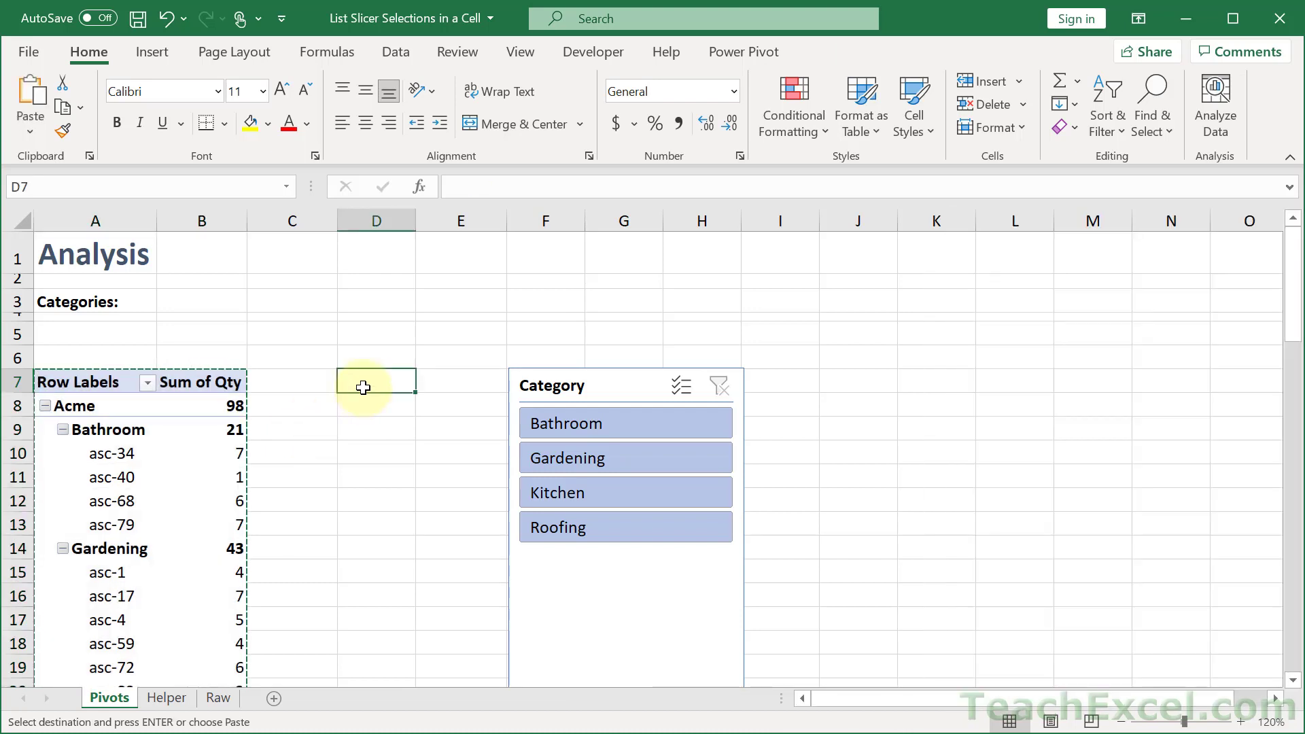
key("ctrl+v")
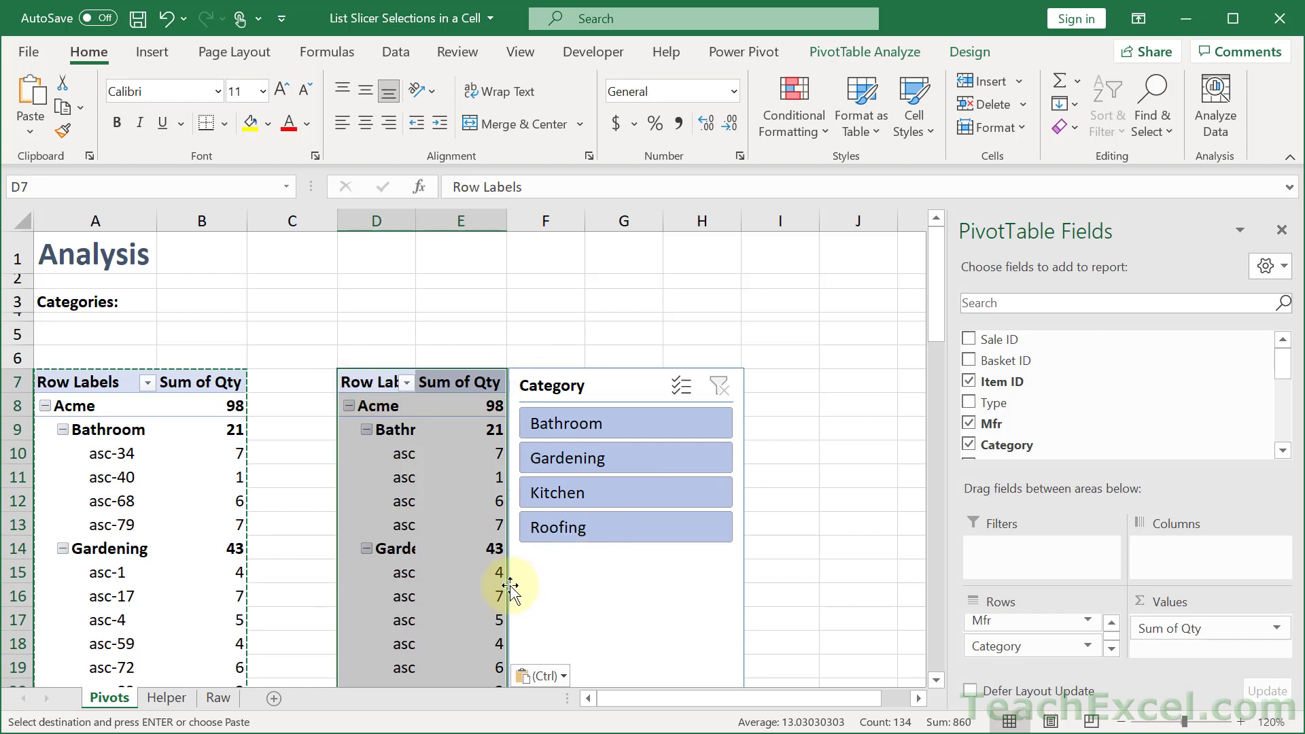
Move the slicer clear of the copy, test Bathroom, Gardening and Kitchen filters, then clear the filter
left_click_drag(603, 388, 633, 335)
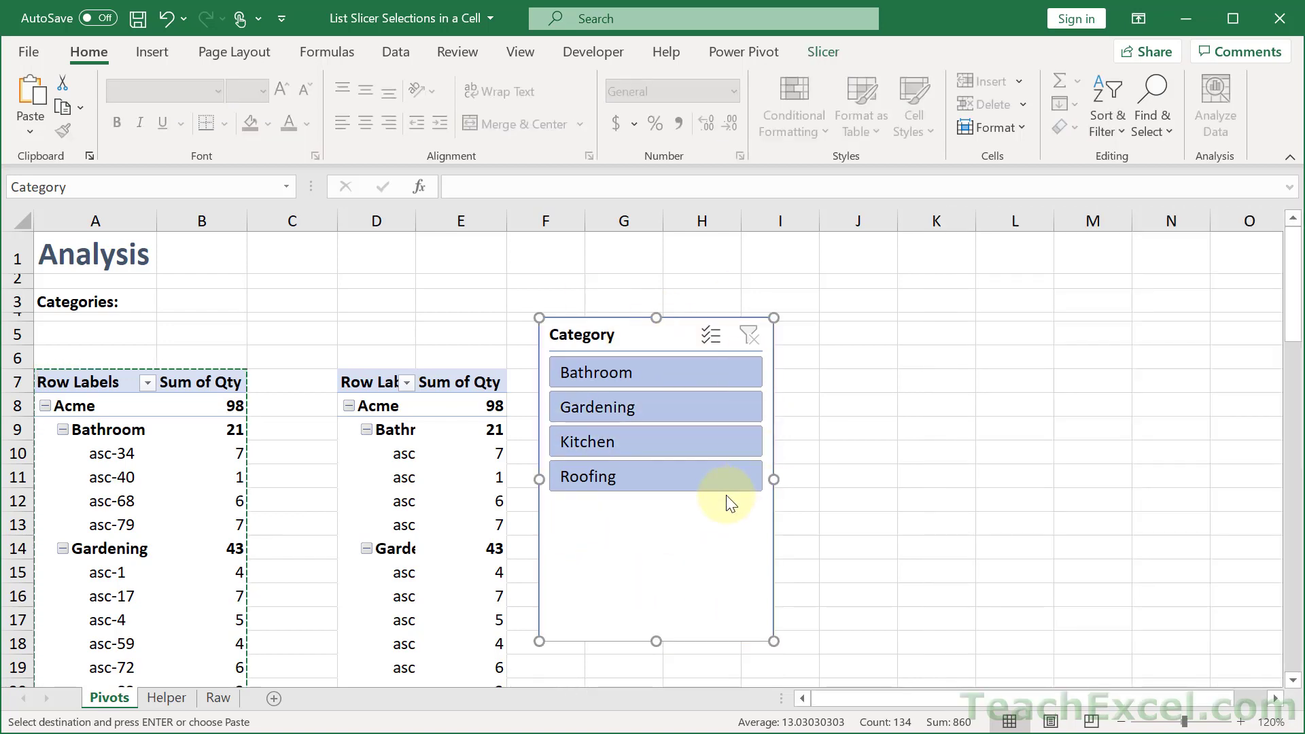
left_click(634, 372)
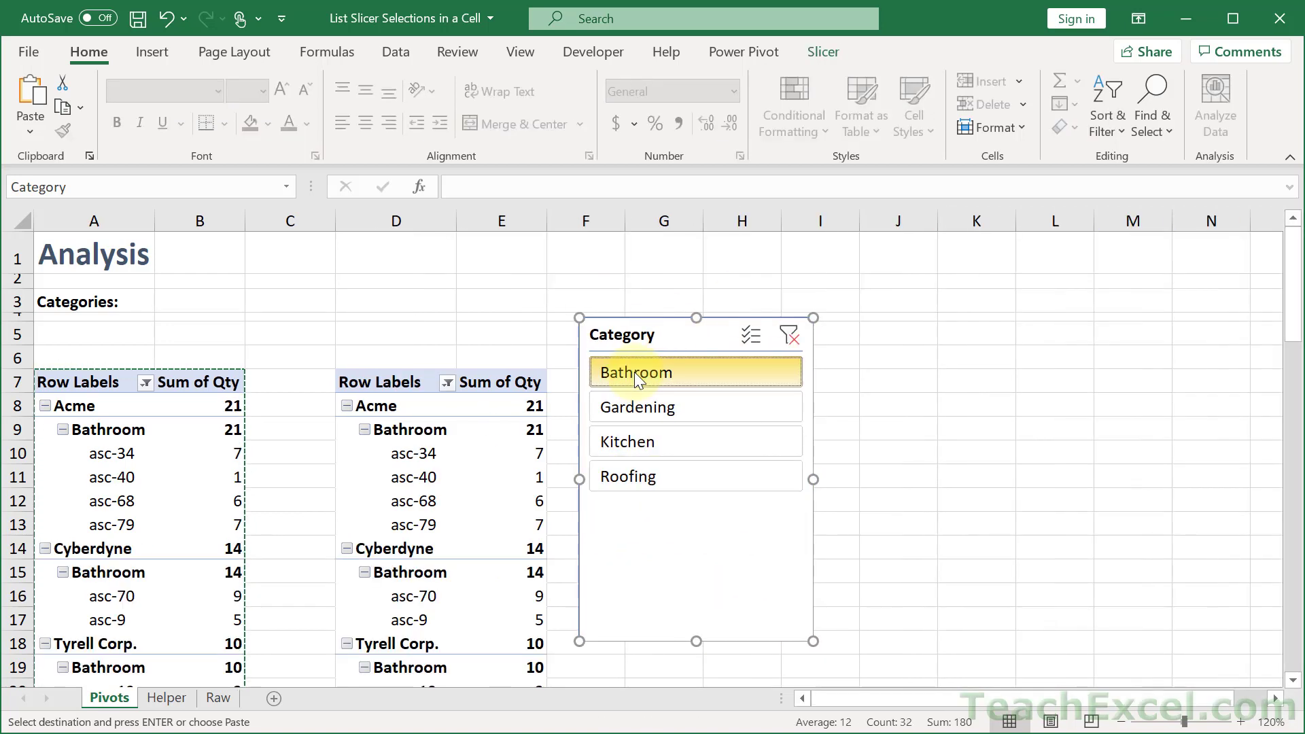
left_click(634, 407)
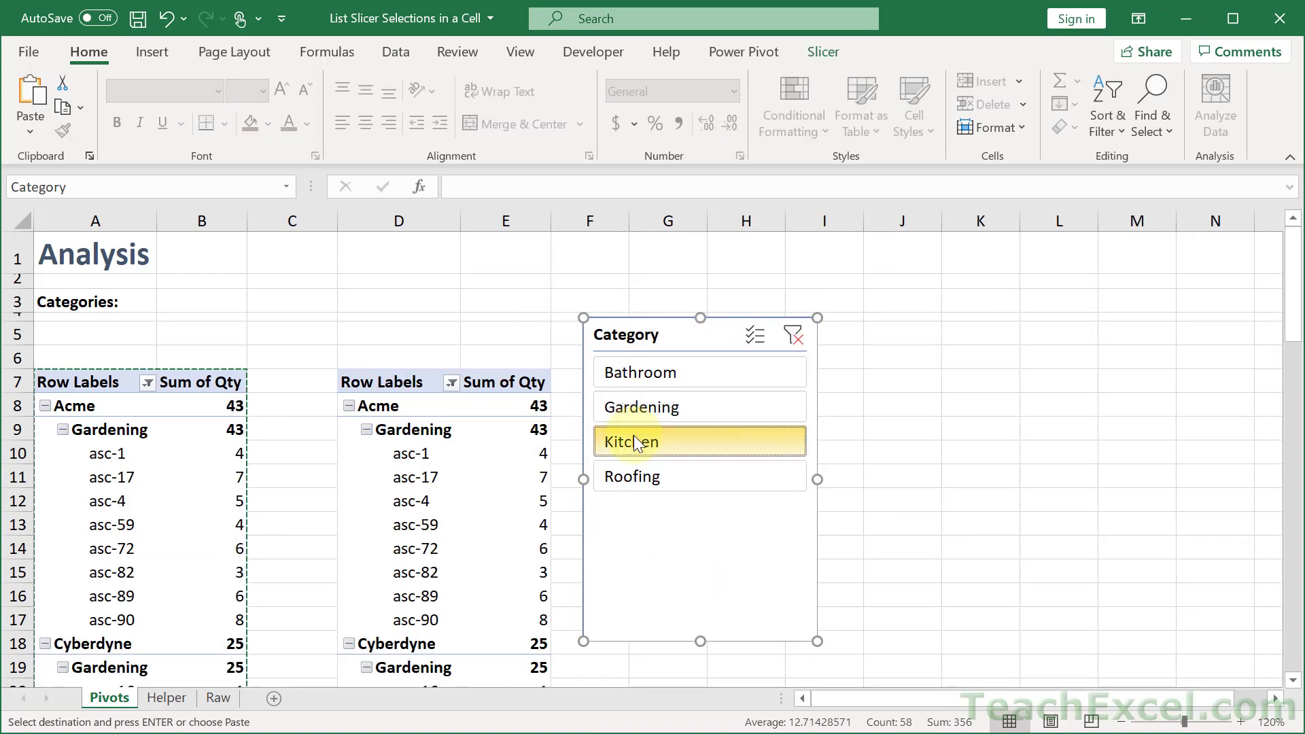
left_click(634, 436)
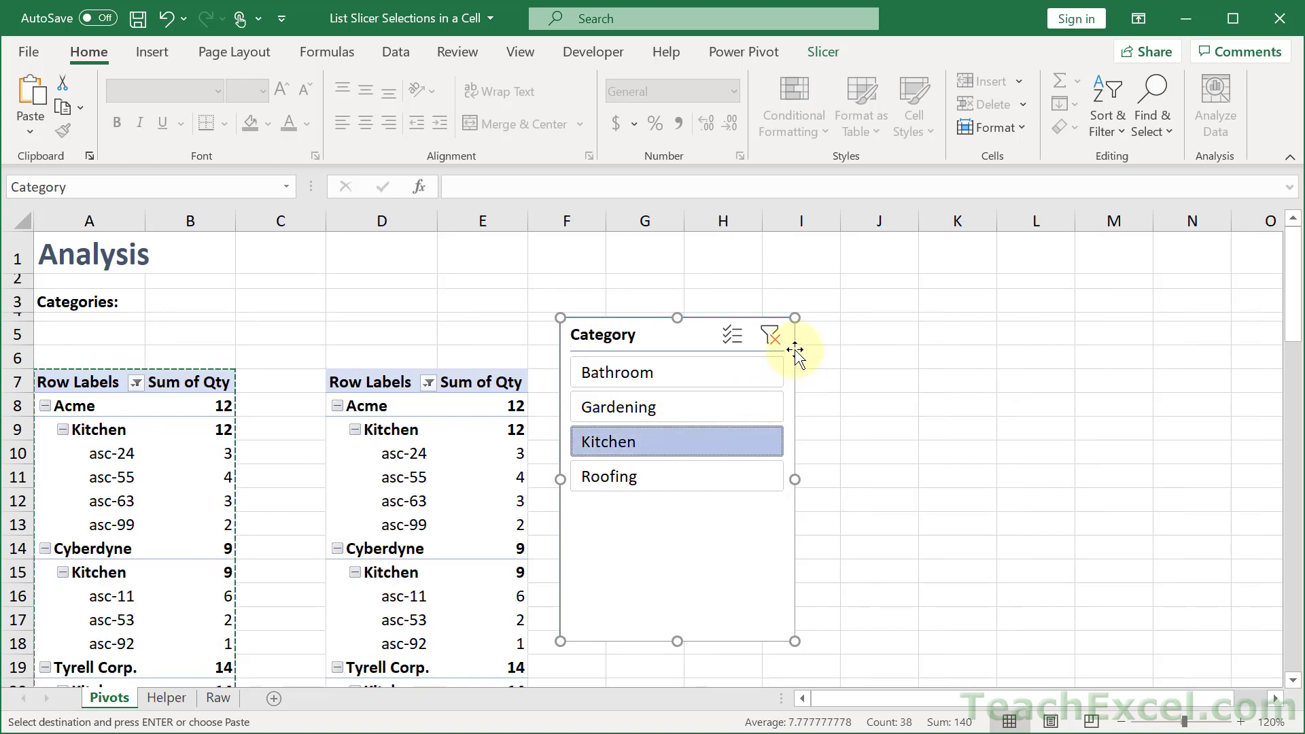
left_click(769, 334)
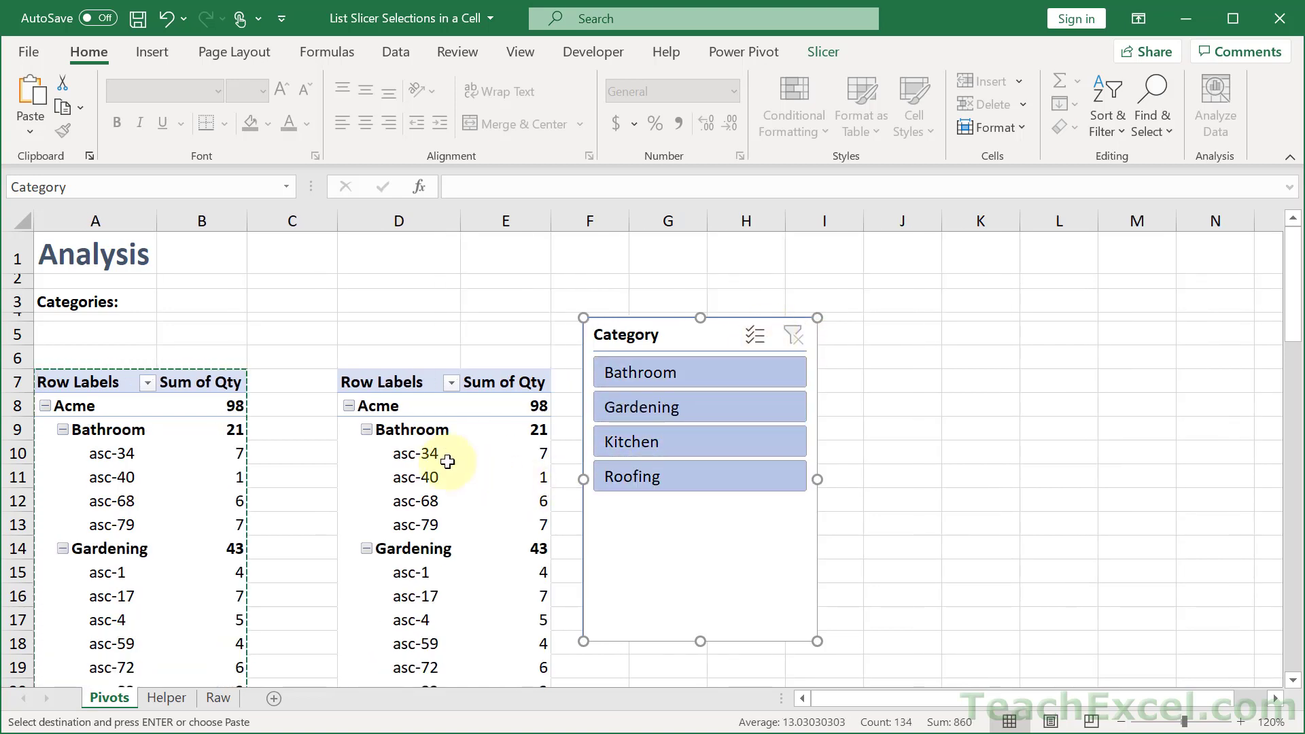
left_click(408, 455)
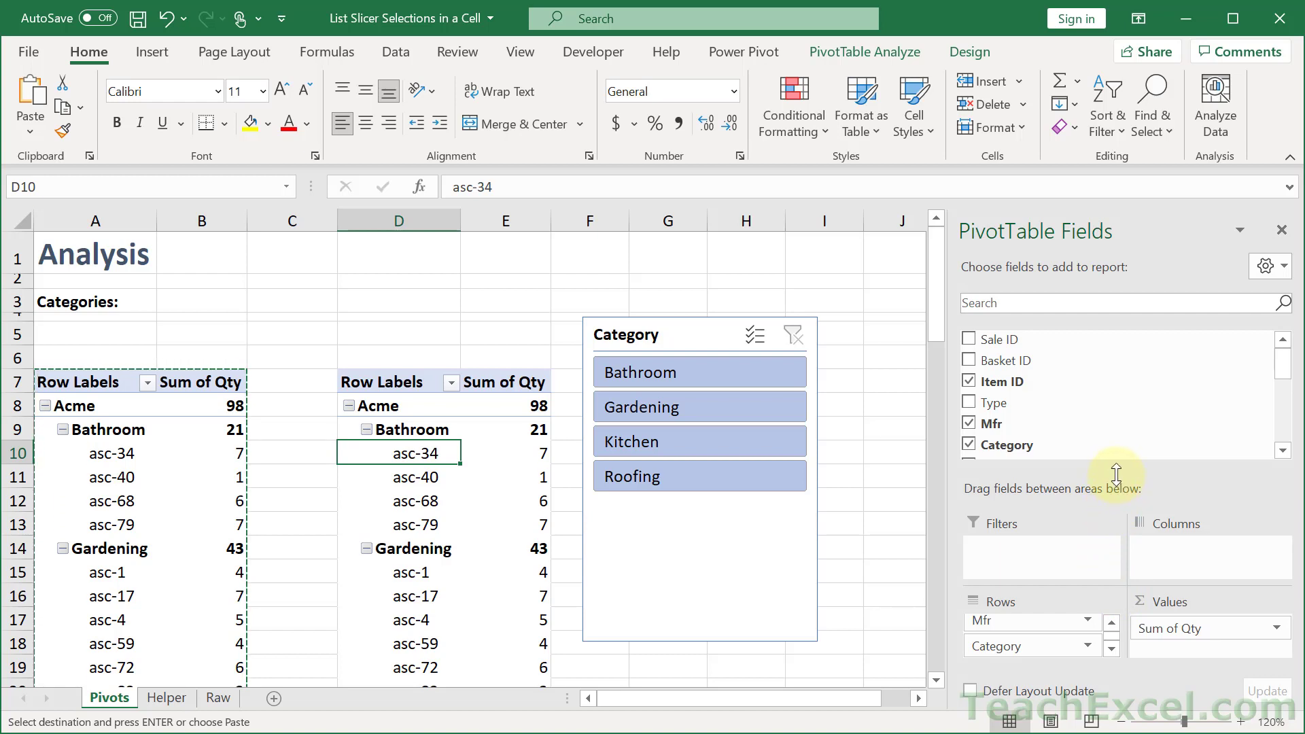
Remove Item ID and Mfr from Rows and Sum of Qty from Values in the D7 pivot copy
left_click_drag(1116, 473, 1115, 393)
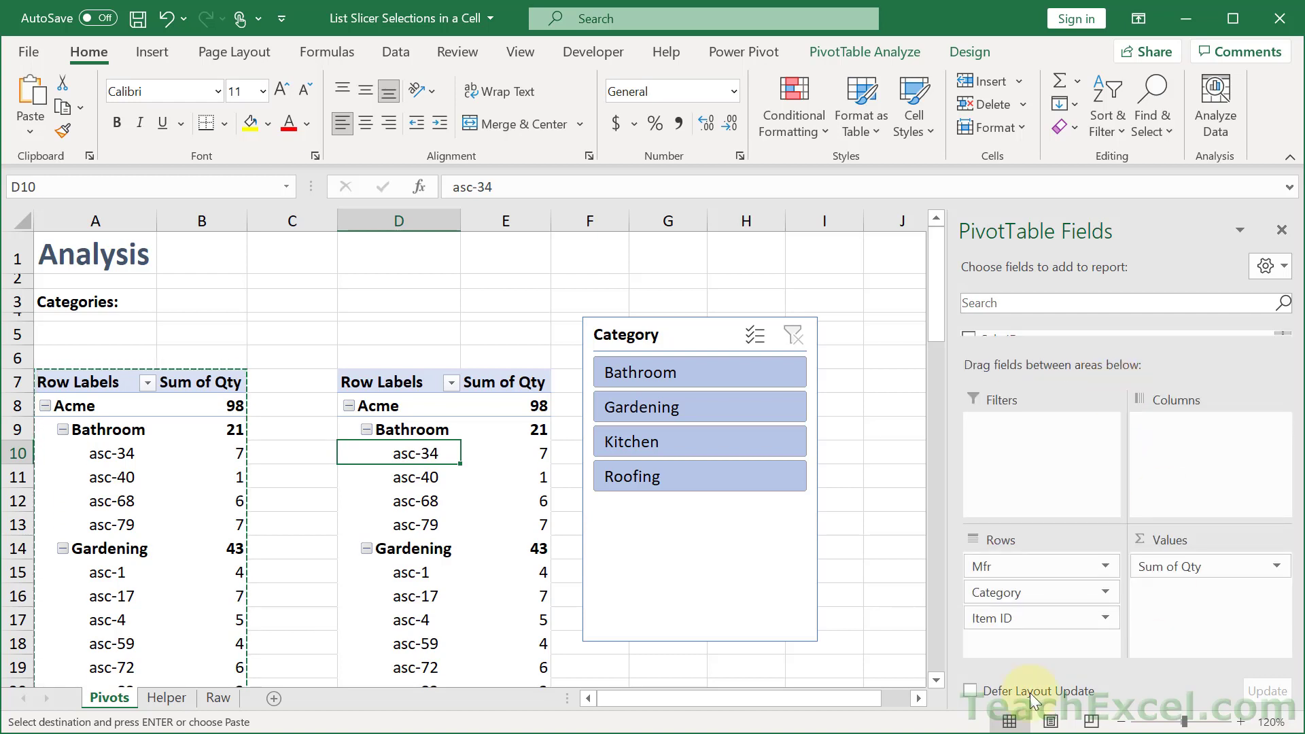
left_click_drag(985, 619, 881, 592)
left_click_drag(989, 568, 908, 566)
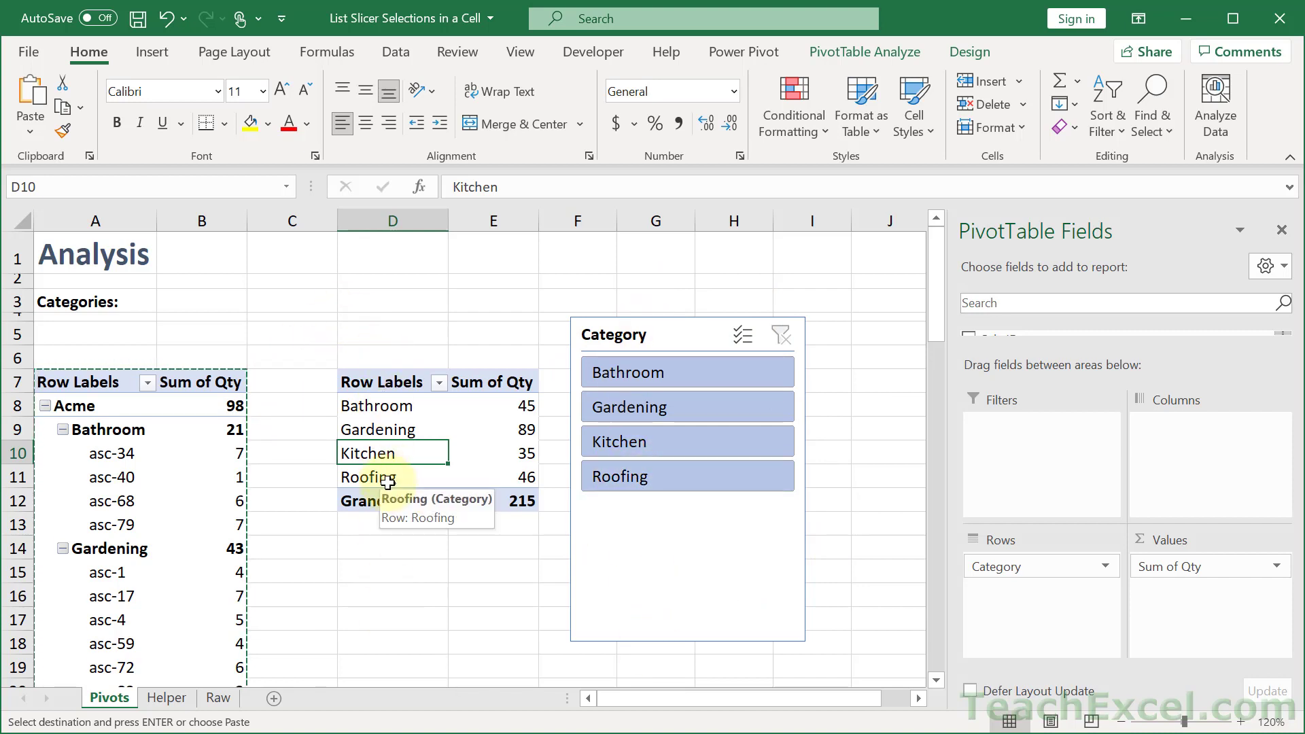
left_click_drag(1198, 568, 877, 588)
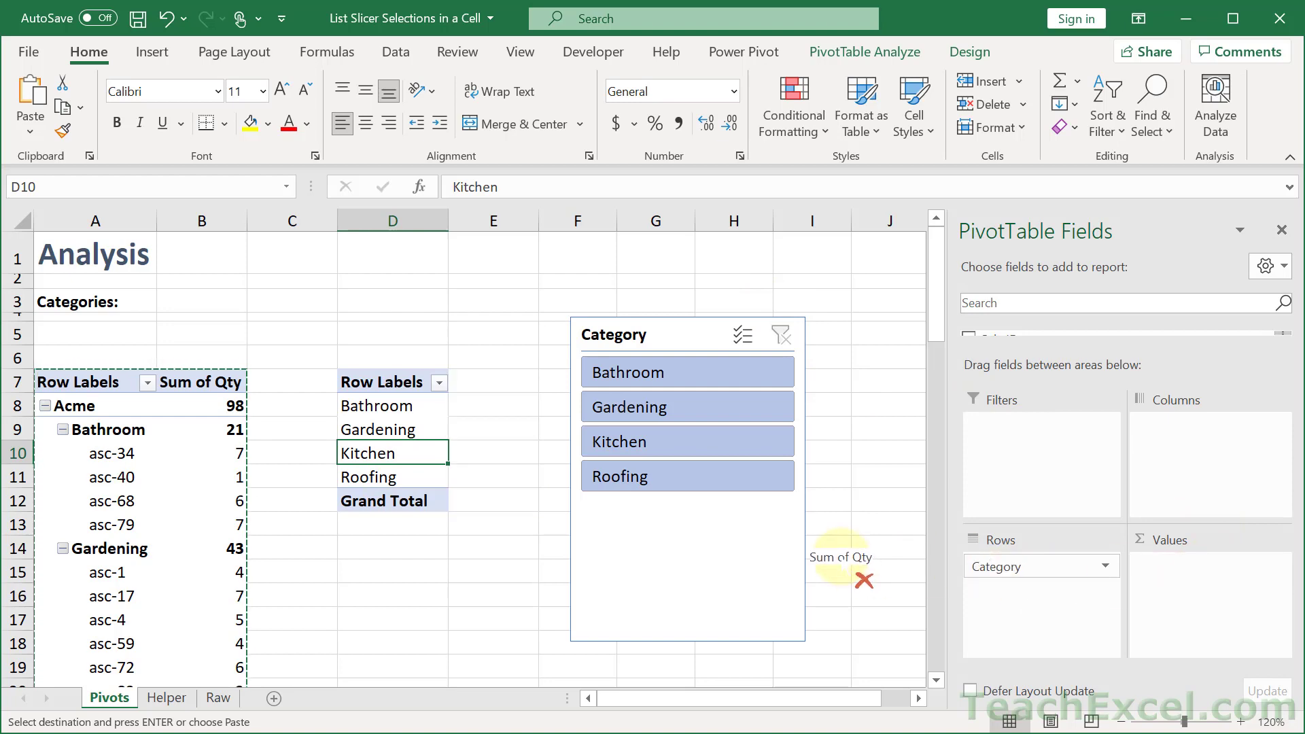
scroll(438, 435, "down", 2)
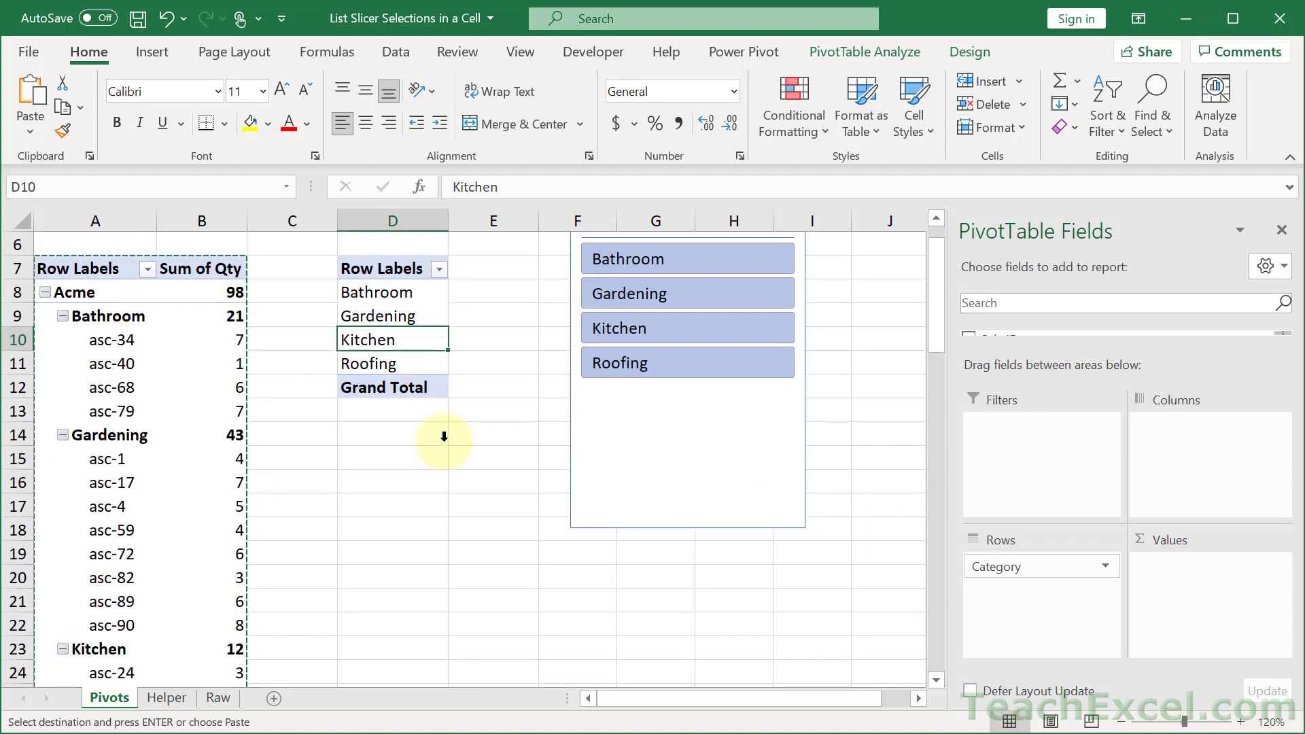
Remove the copy's Grand Total and turn off Field Headers, leaving the categories in D7:D10
right_click(356, 385)
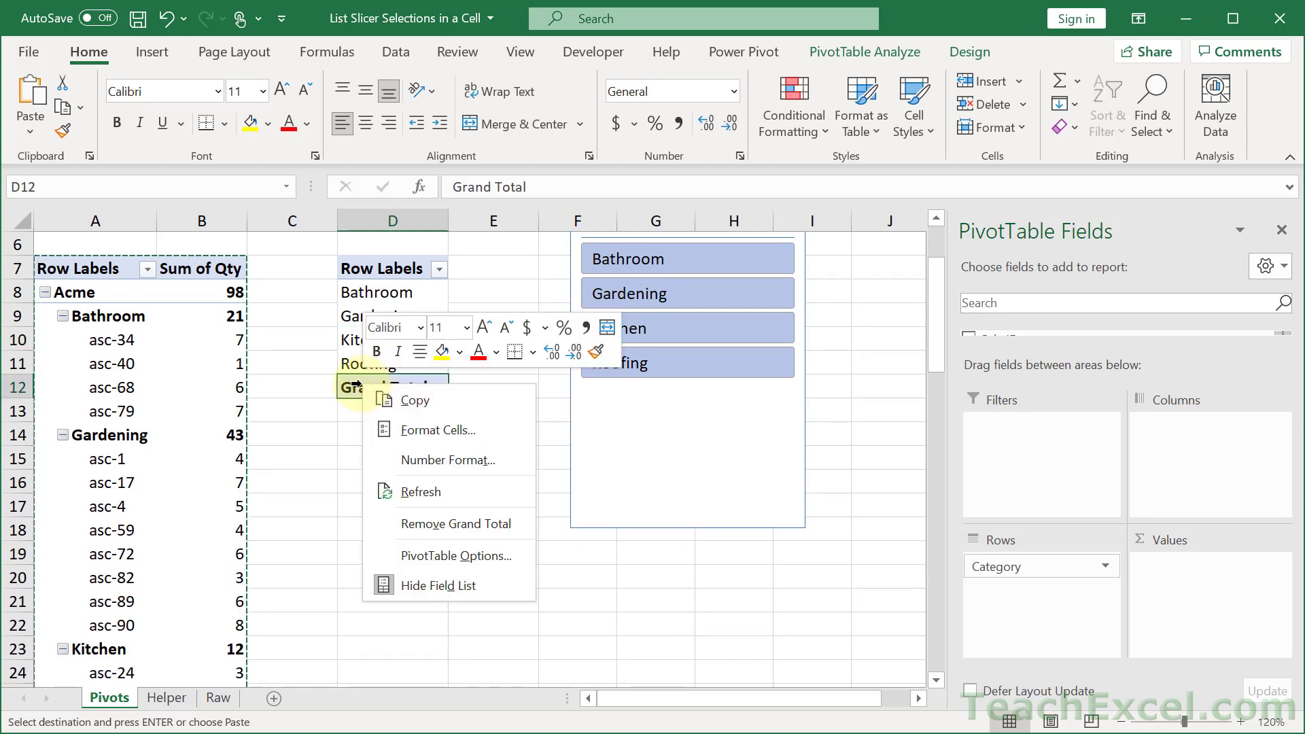
left_click(474, 530)
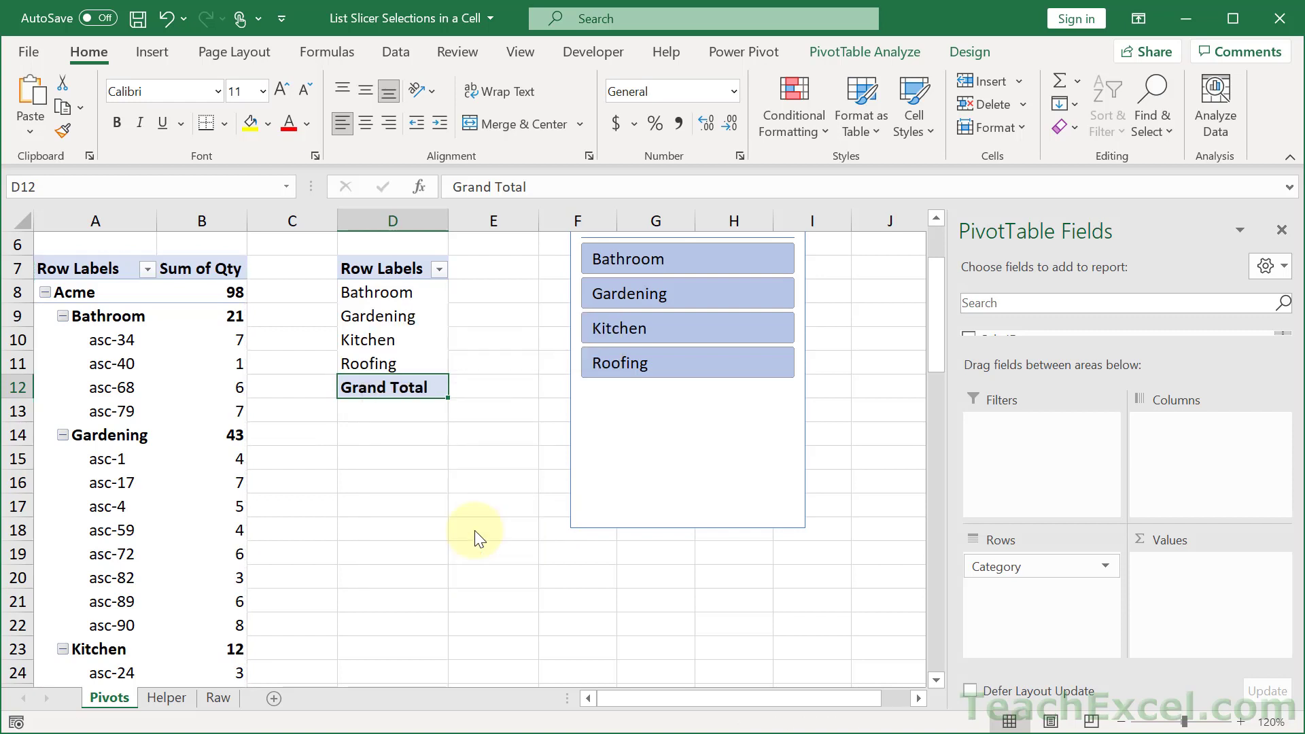
left_click(357, 269)
right_click(356, 270)
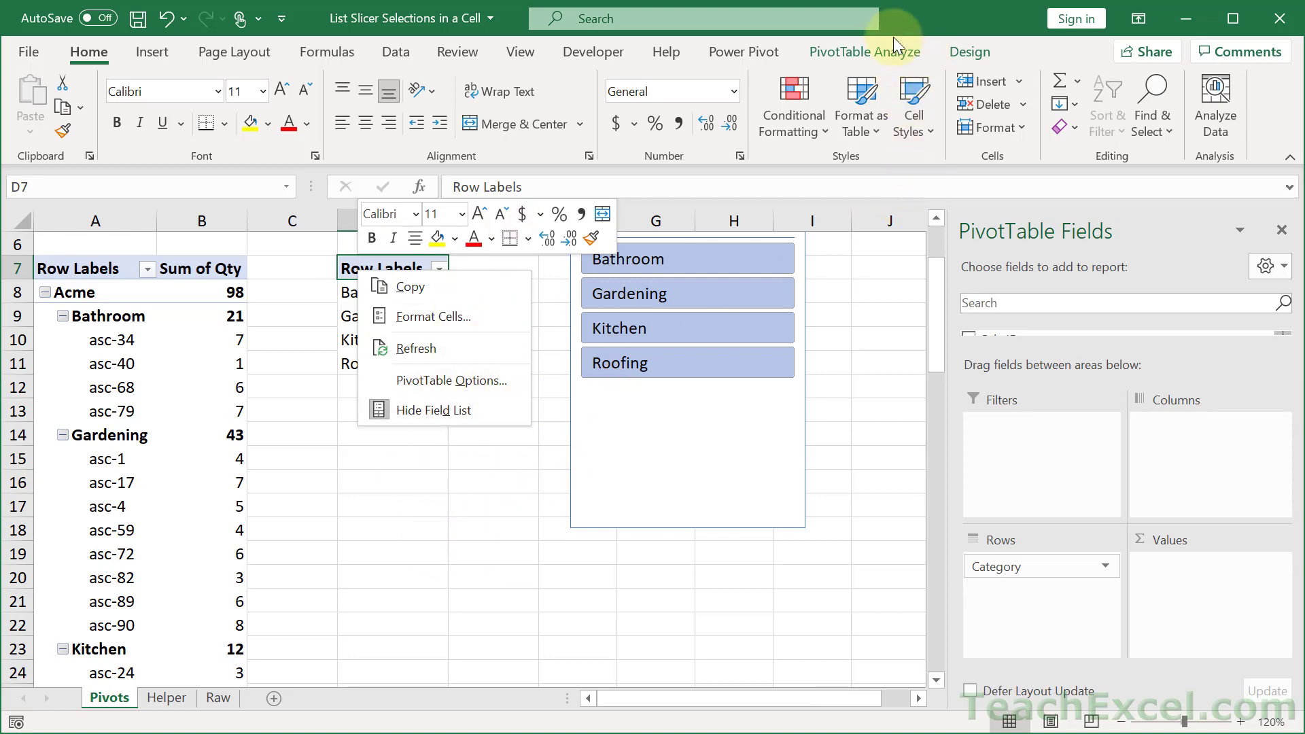
left_click(903, 53)
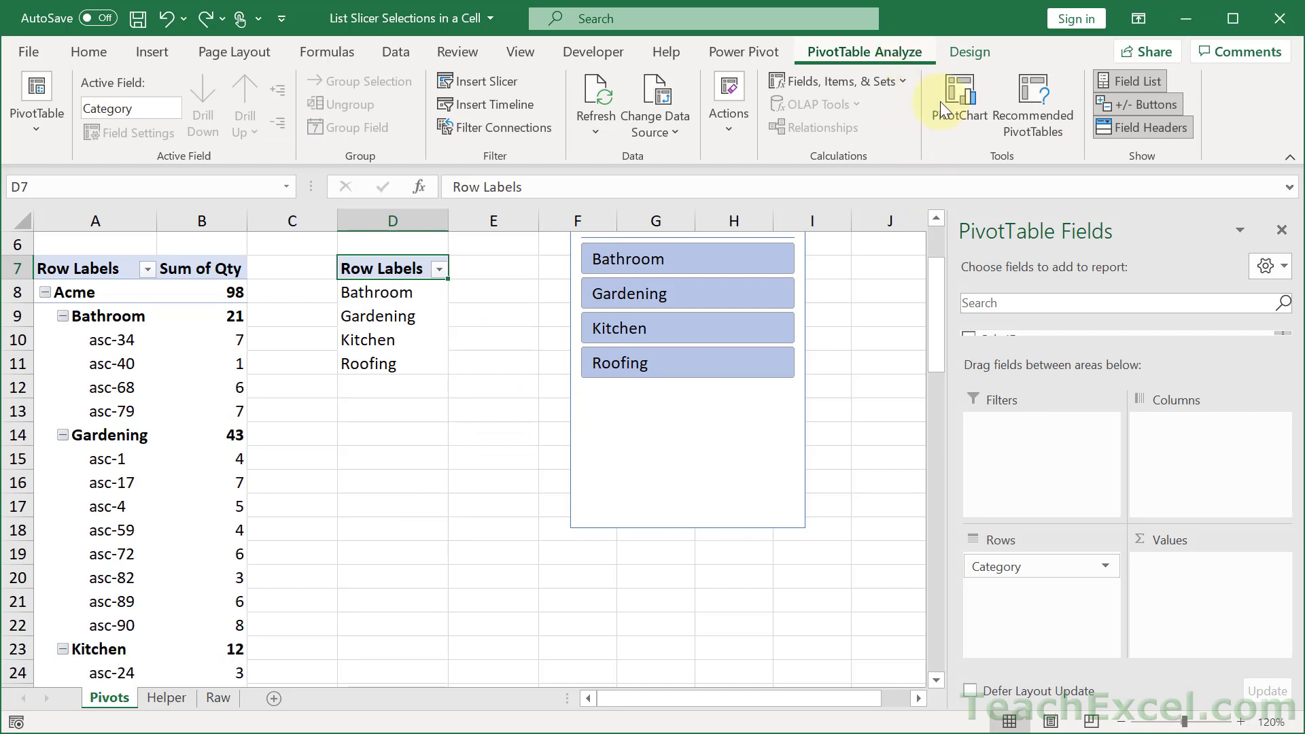
left_click(1176, 132)
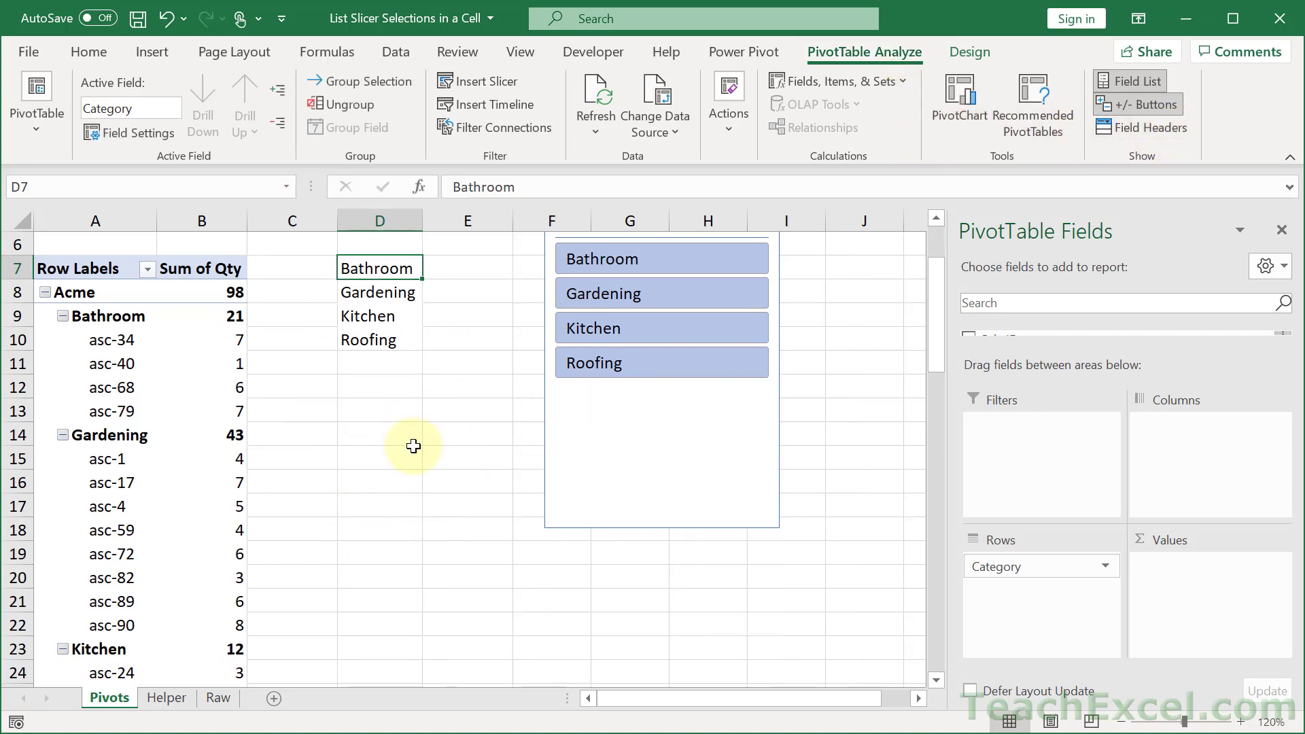
scroll(415, 435, "up", 2)
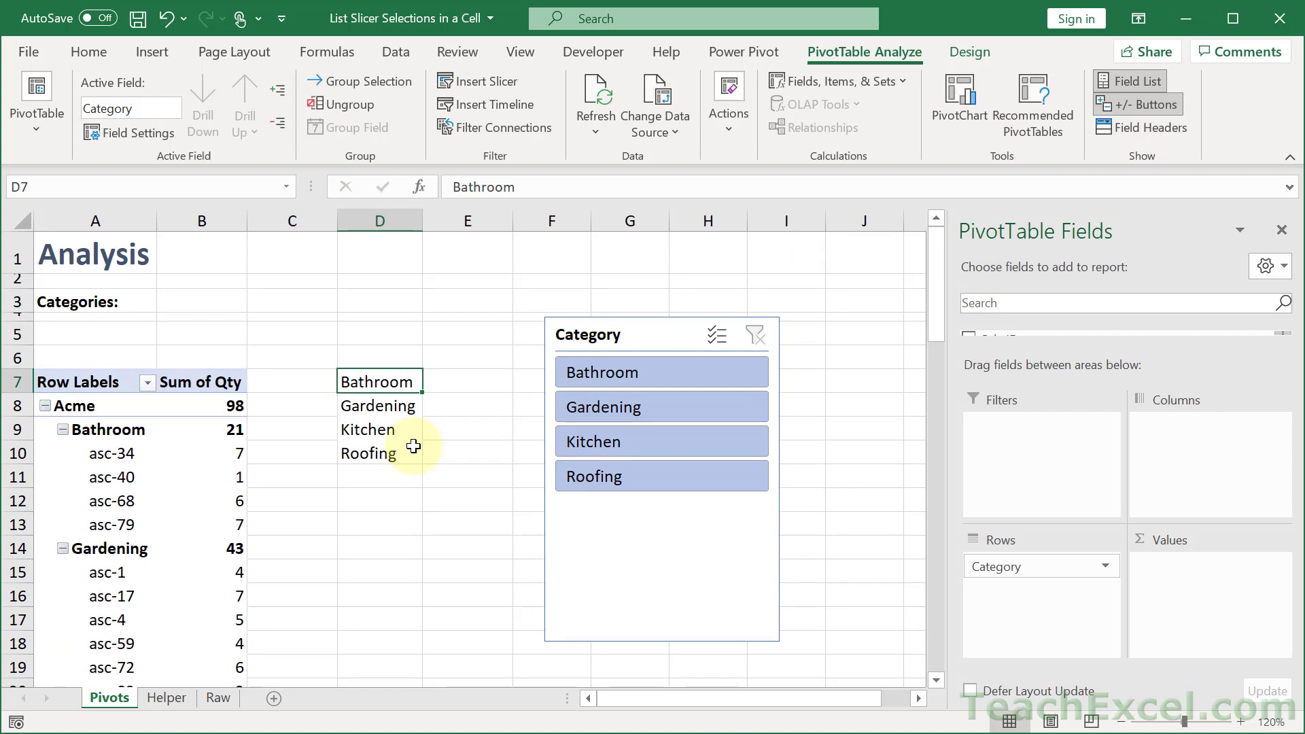
Test Bathroom and Gardening, then turn on Multi-Select and select all four categories
left_click(659, 372)
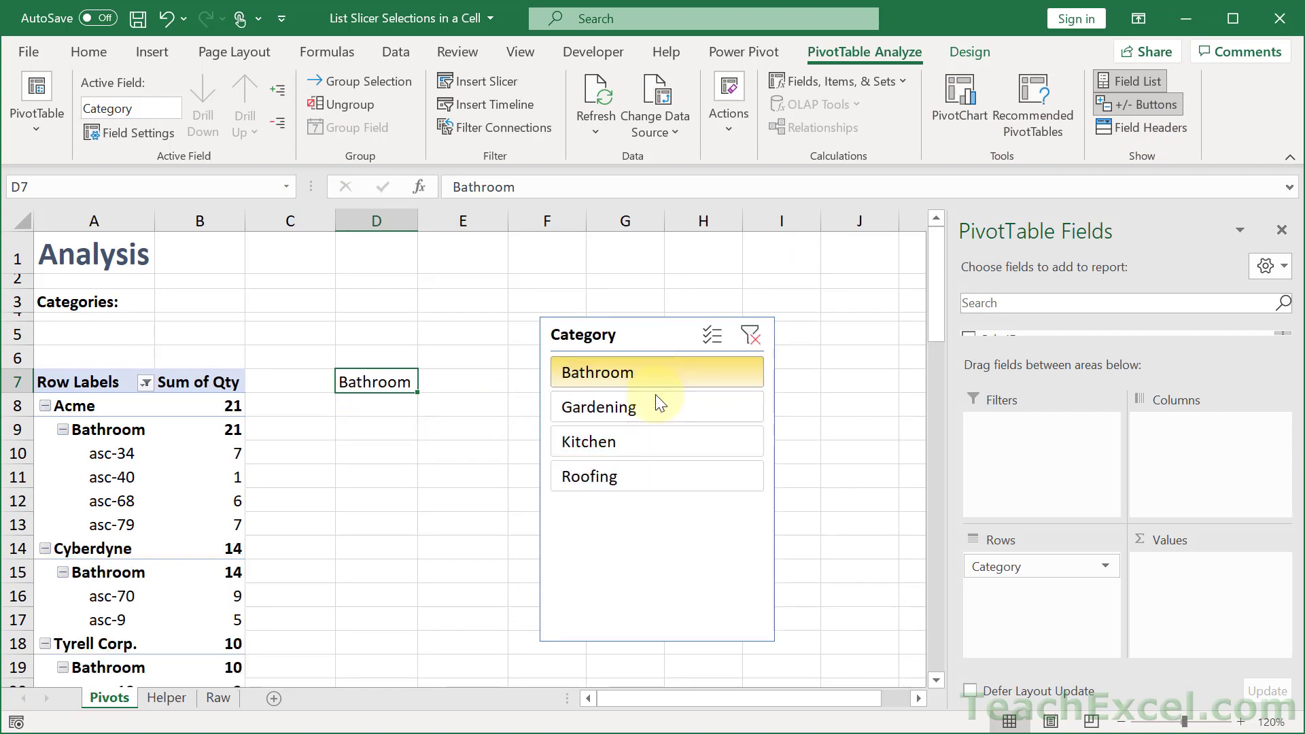
left_click(655, 402)
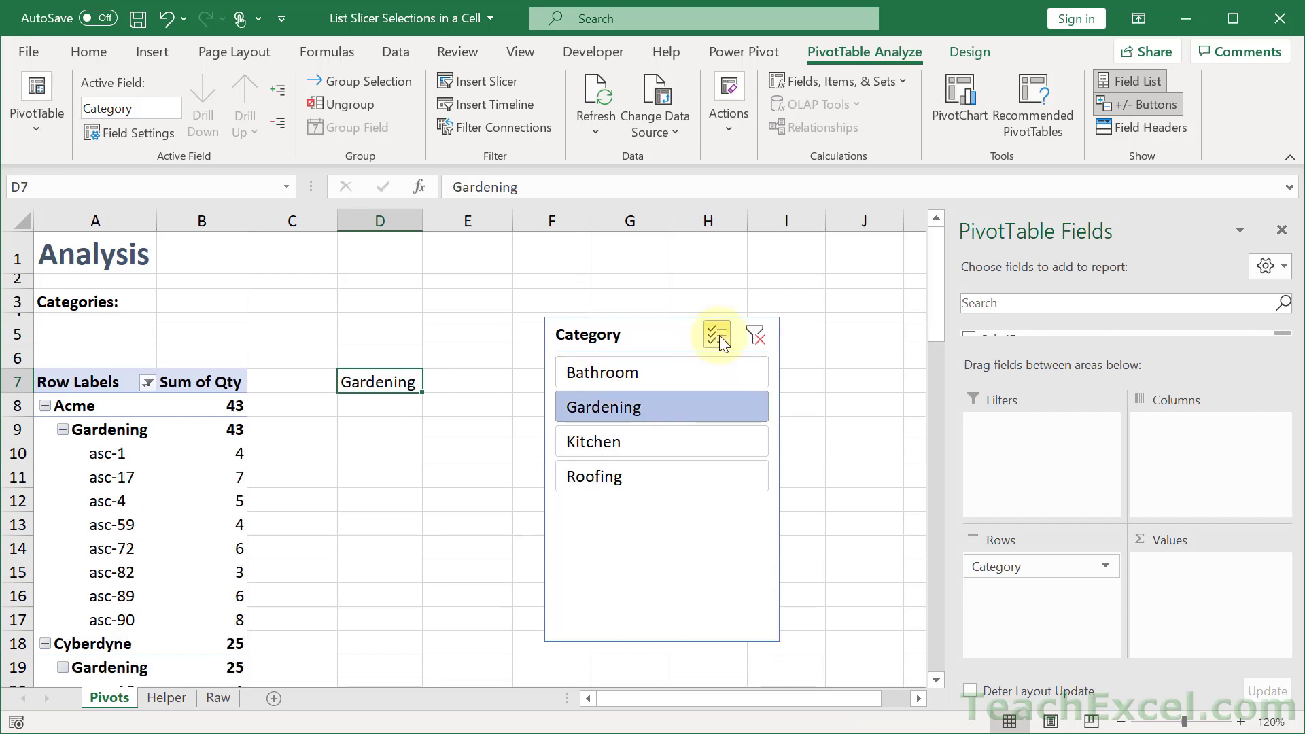
left_click(719, 336)
left_click(669, 371)
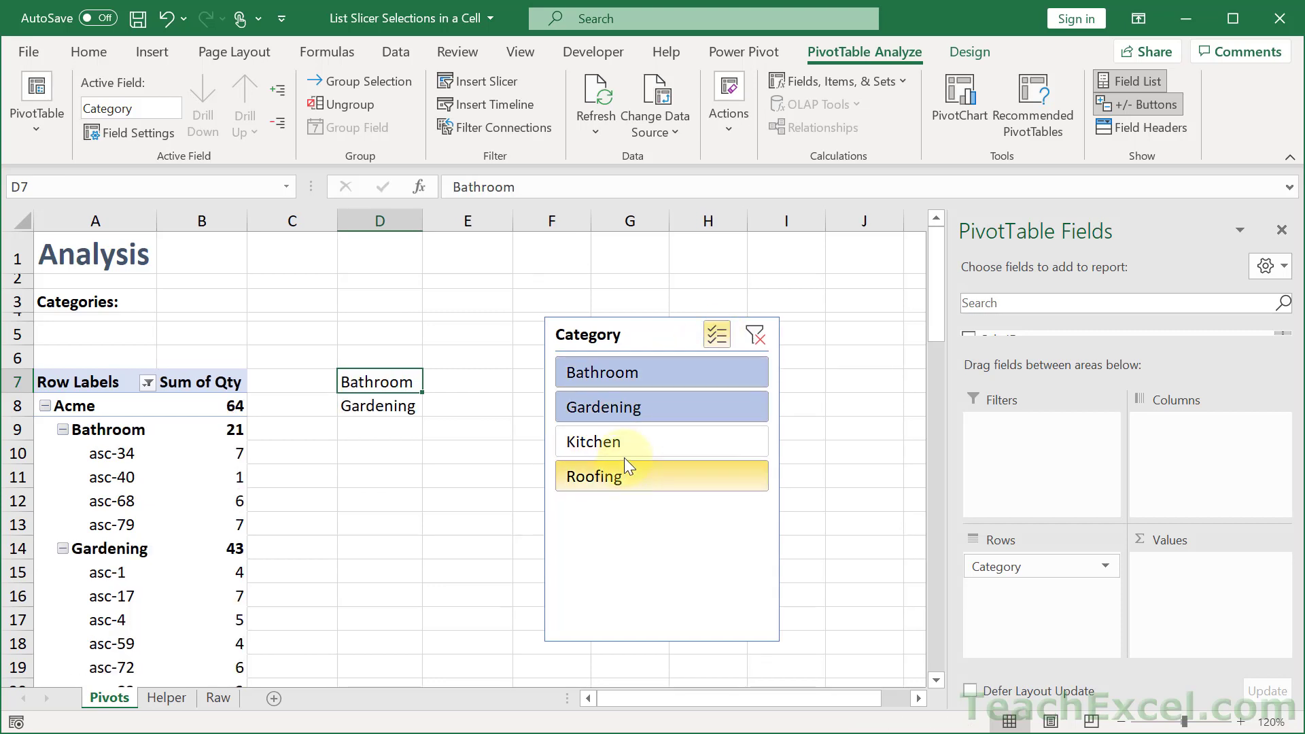
left_click(625, 448)
left_click(629, 479)
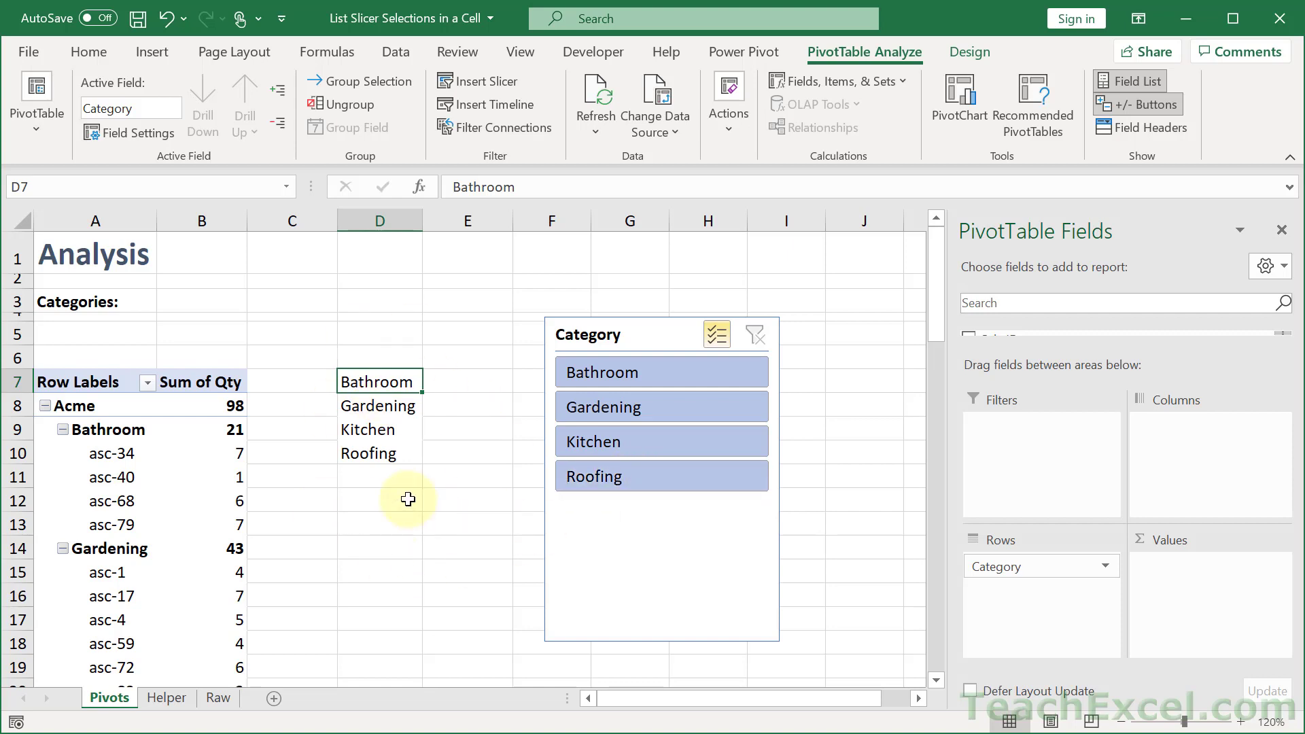
Enter =TEXTJOIN(", ",TRUE,D:D) in B3 to list column D's categories comma-separated
left_click(175, 299)
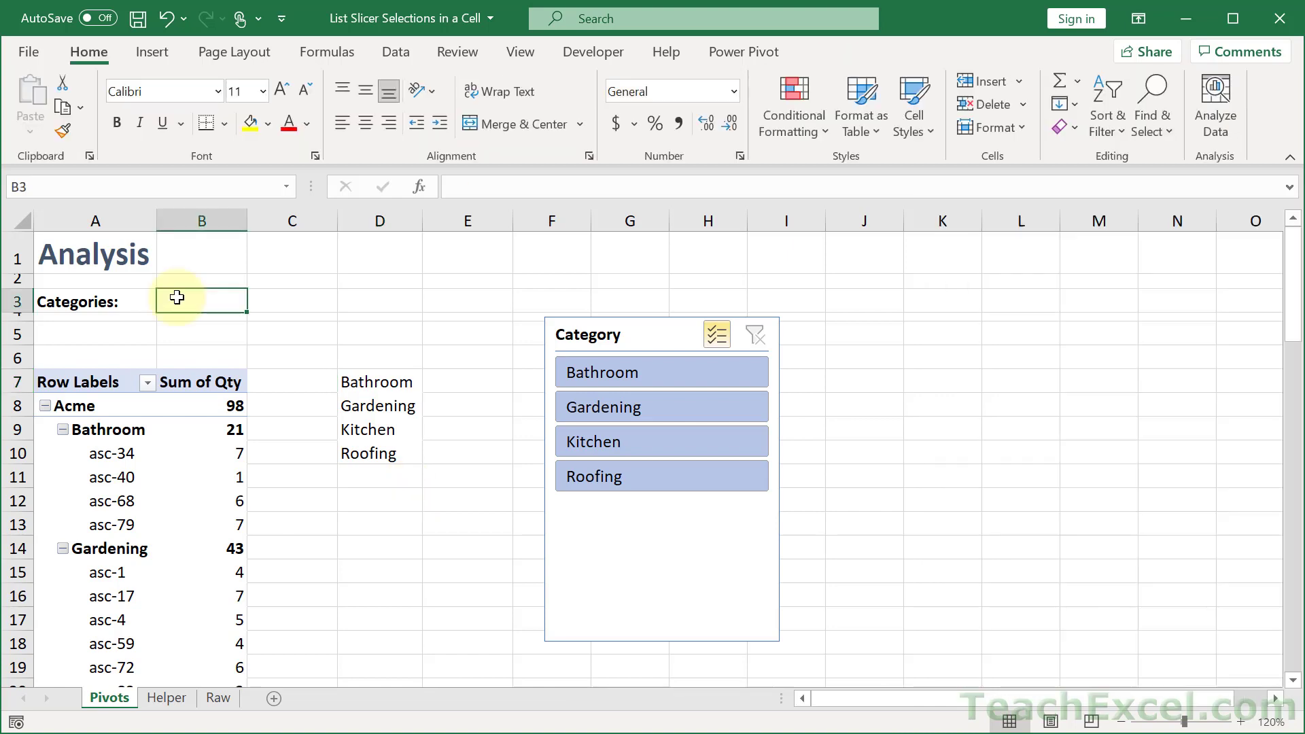
type("=textj")
key("Tab")
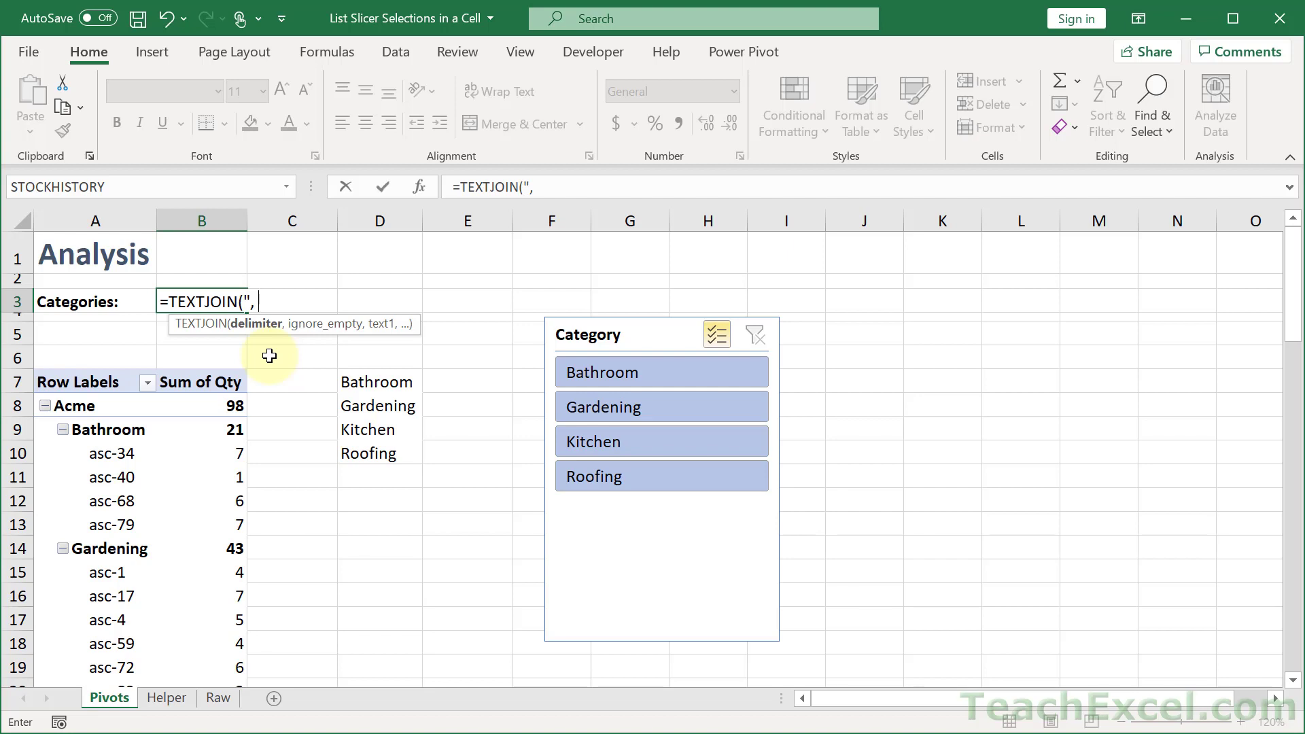
type("\", \",")
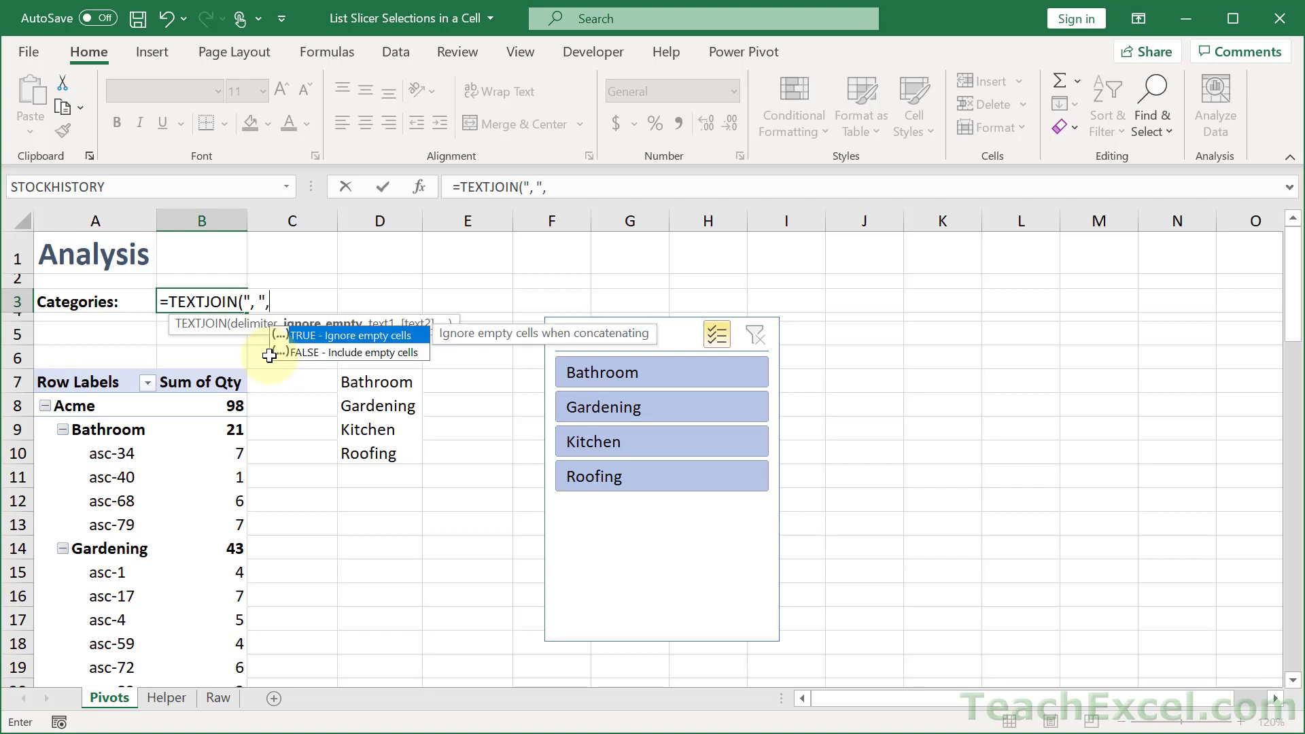
type("true")
key("Tab")
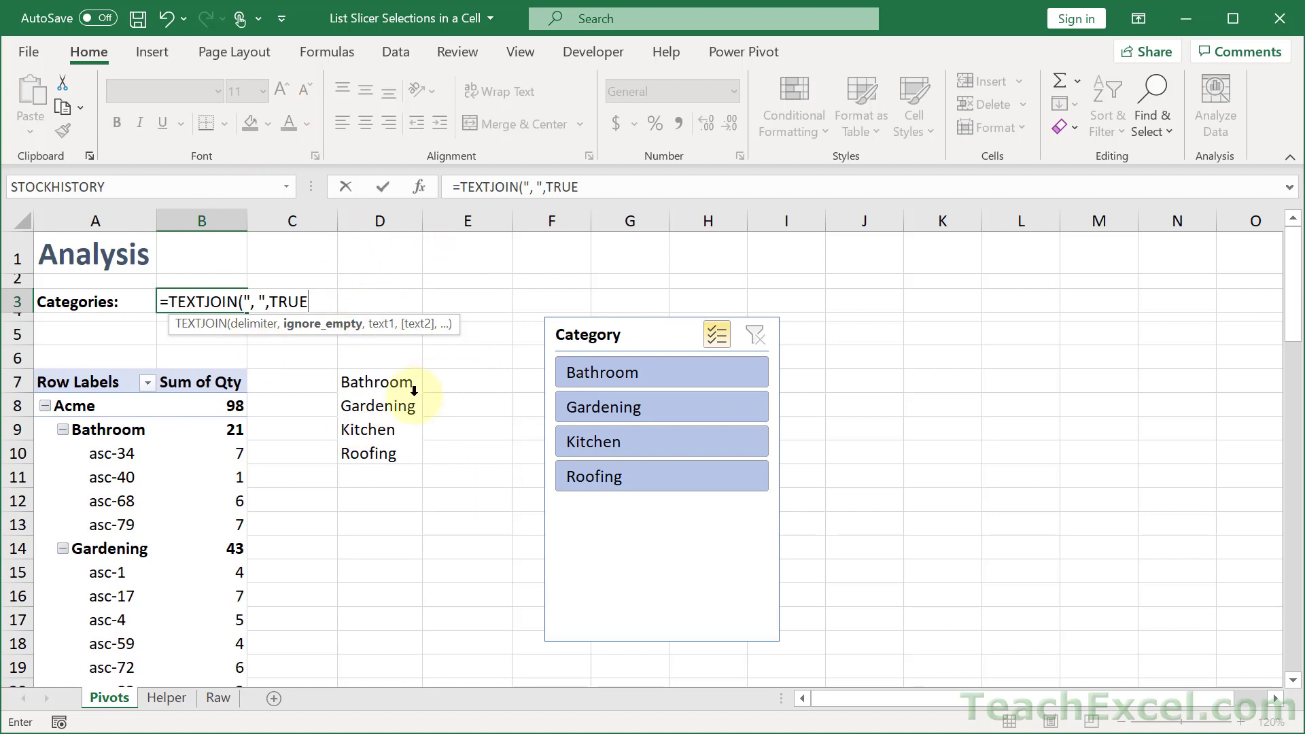
type(",")
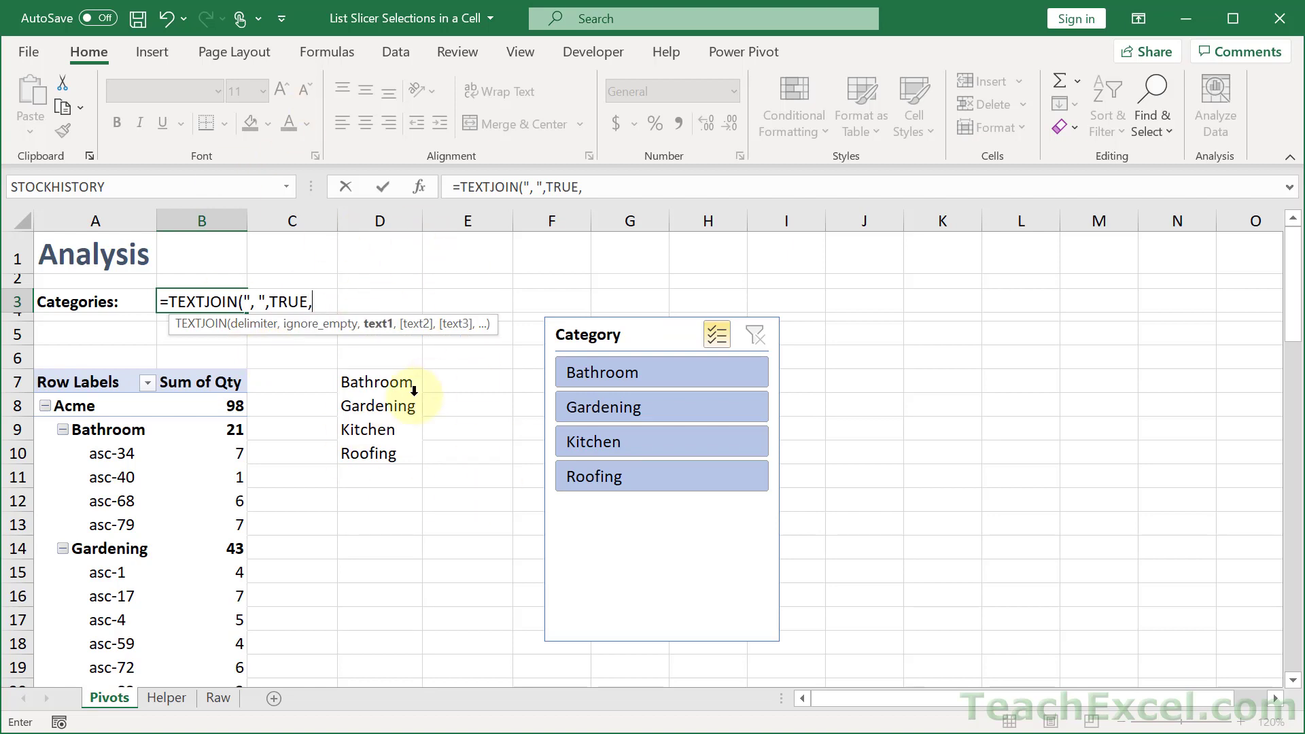
left_click(370, 210)
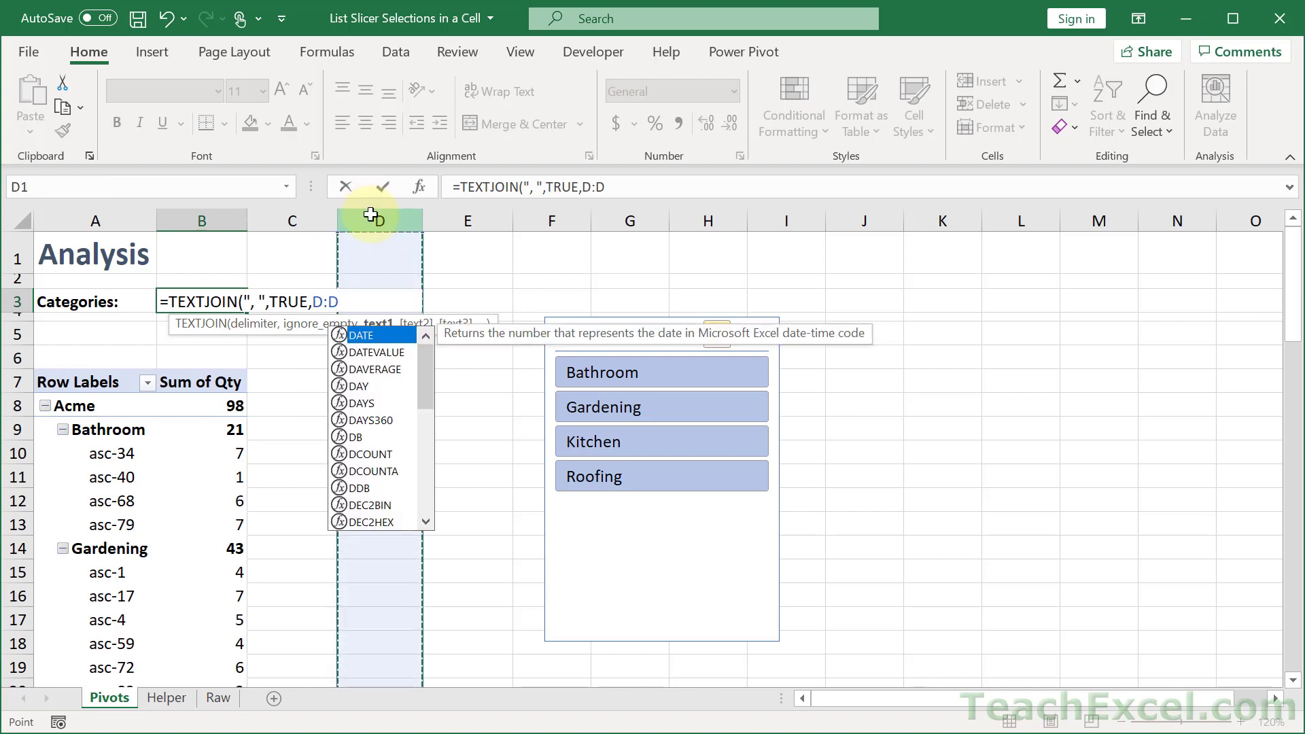
type(")")
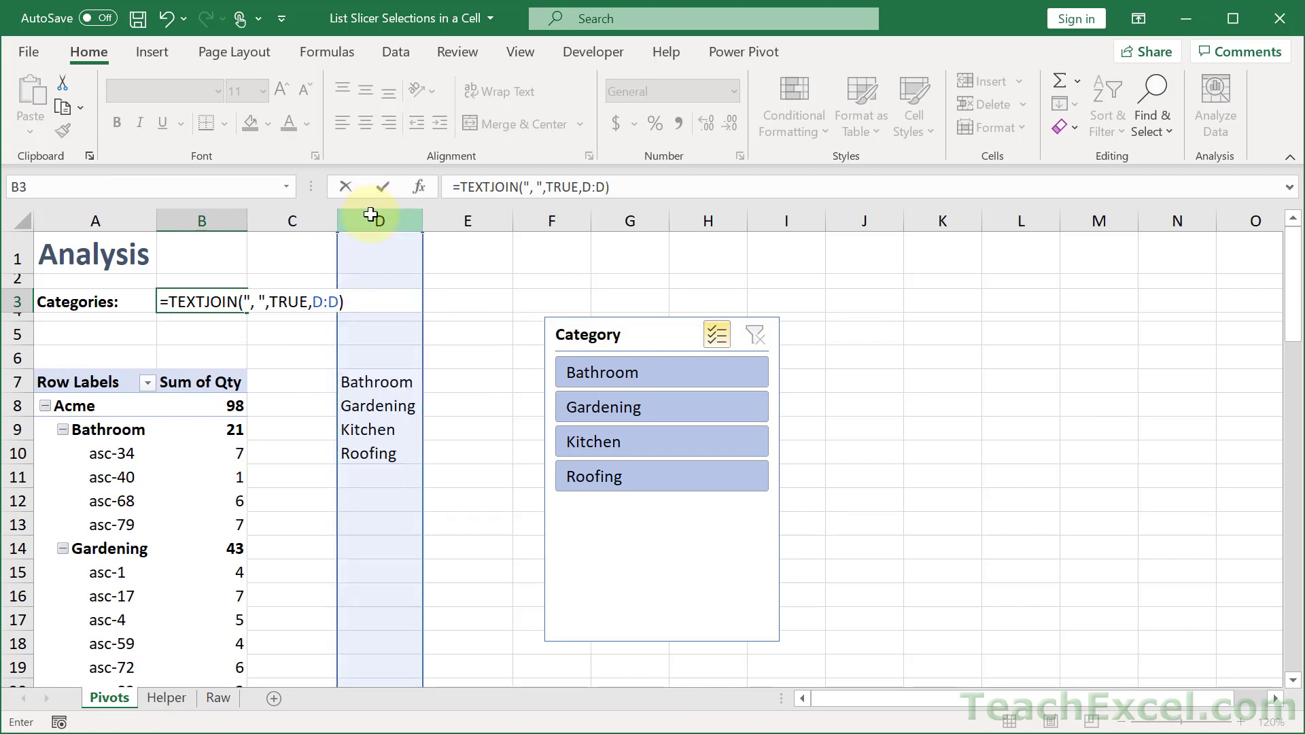
key("Return")
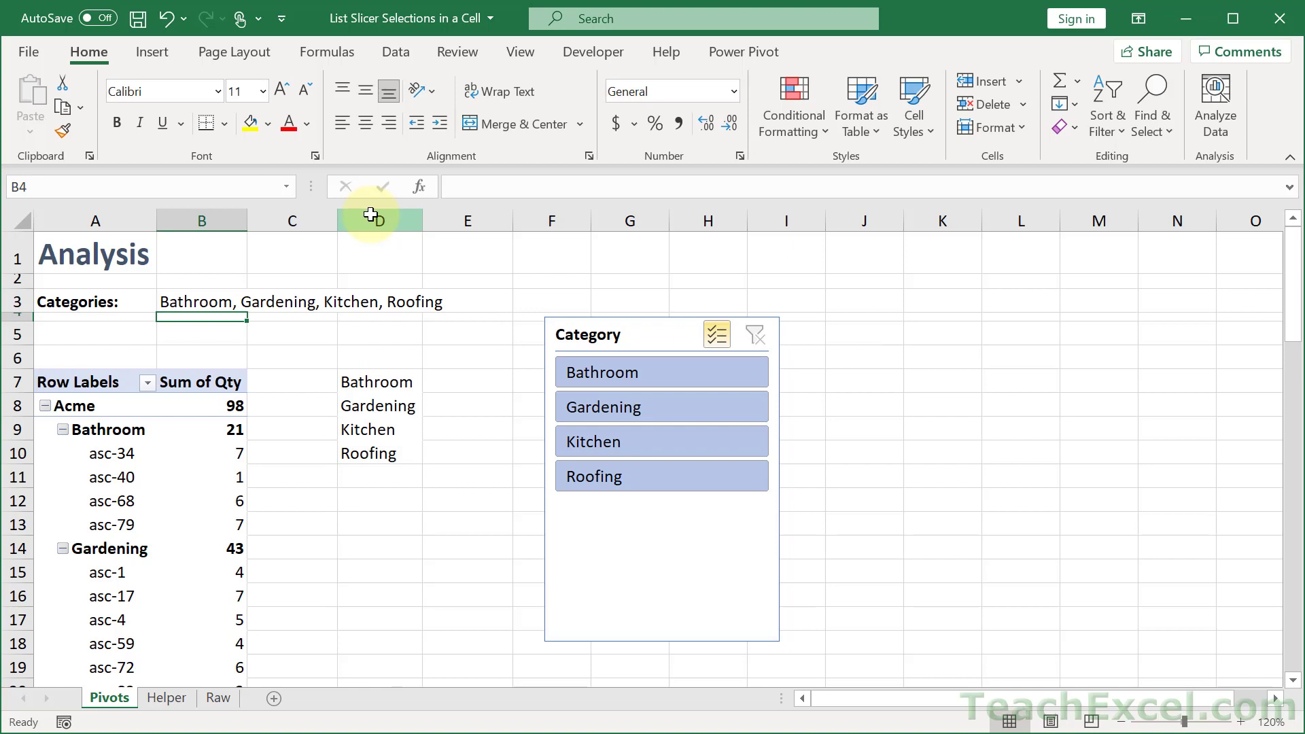
left_click(724, 375)
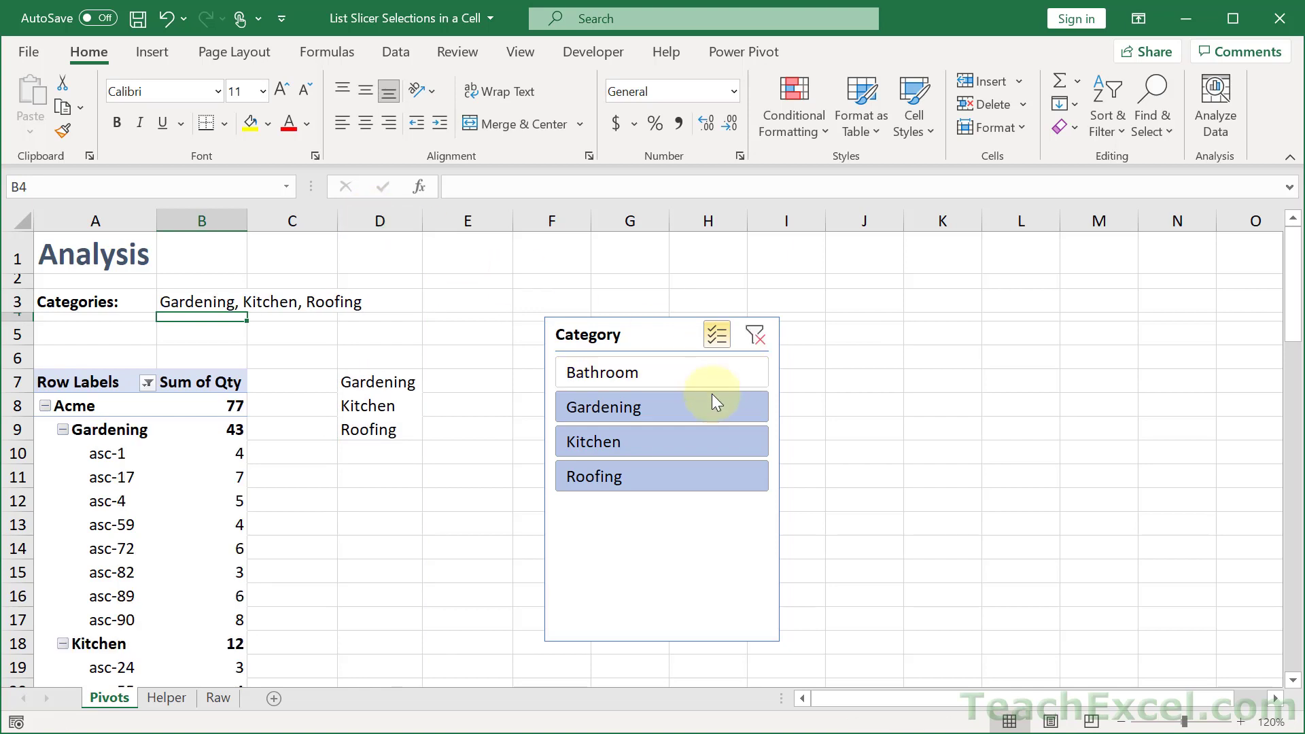
left_click(710, 400)
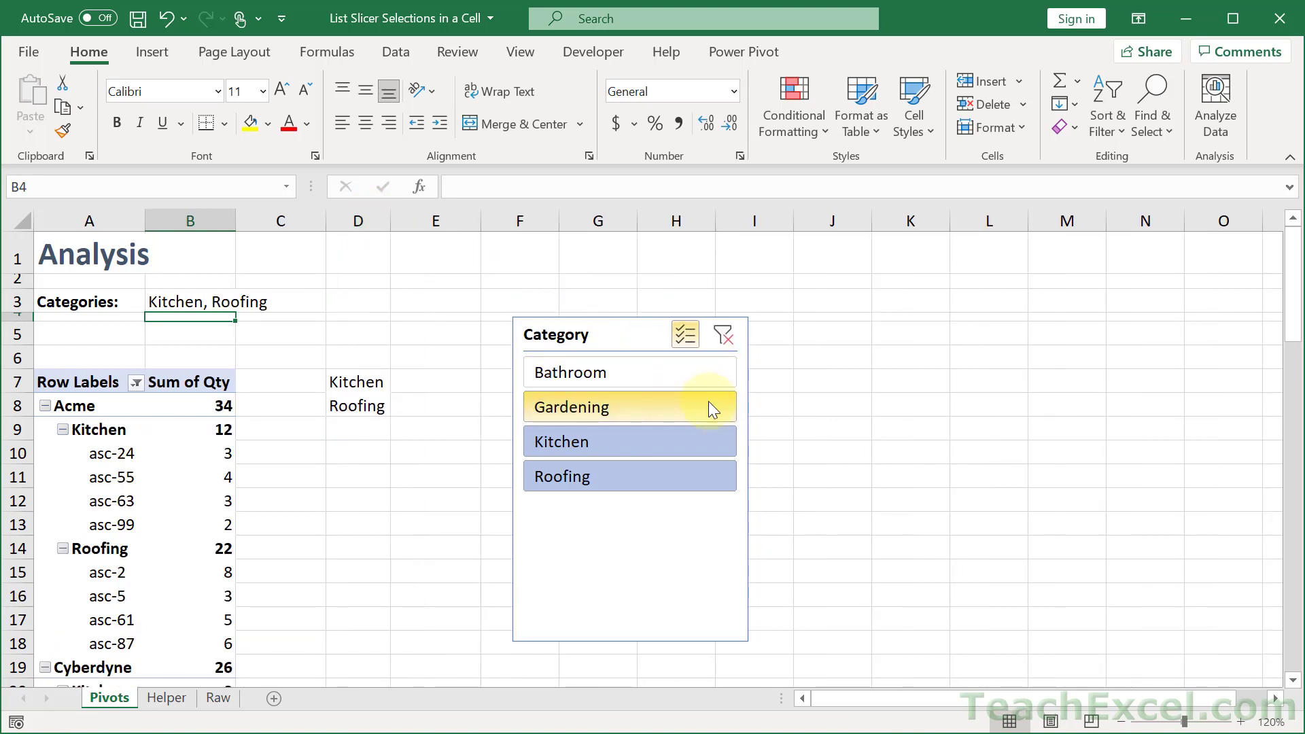
left_click(680, 440)
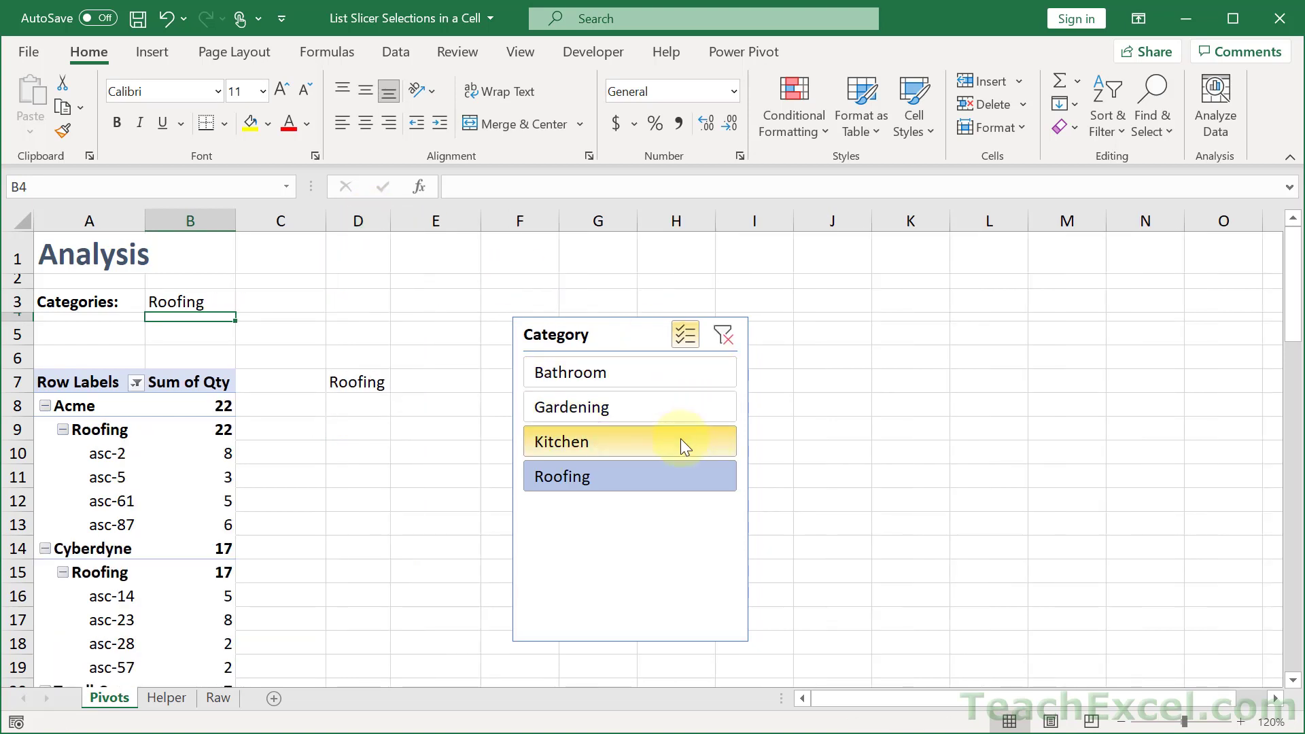
left_click(671, 472)
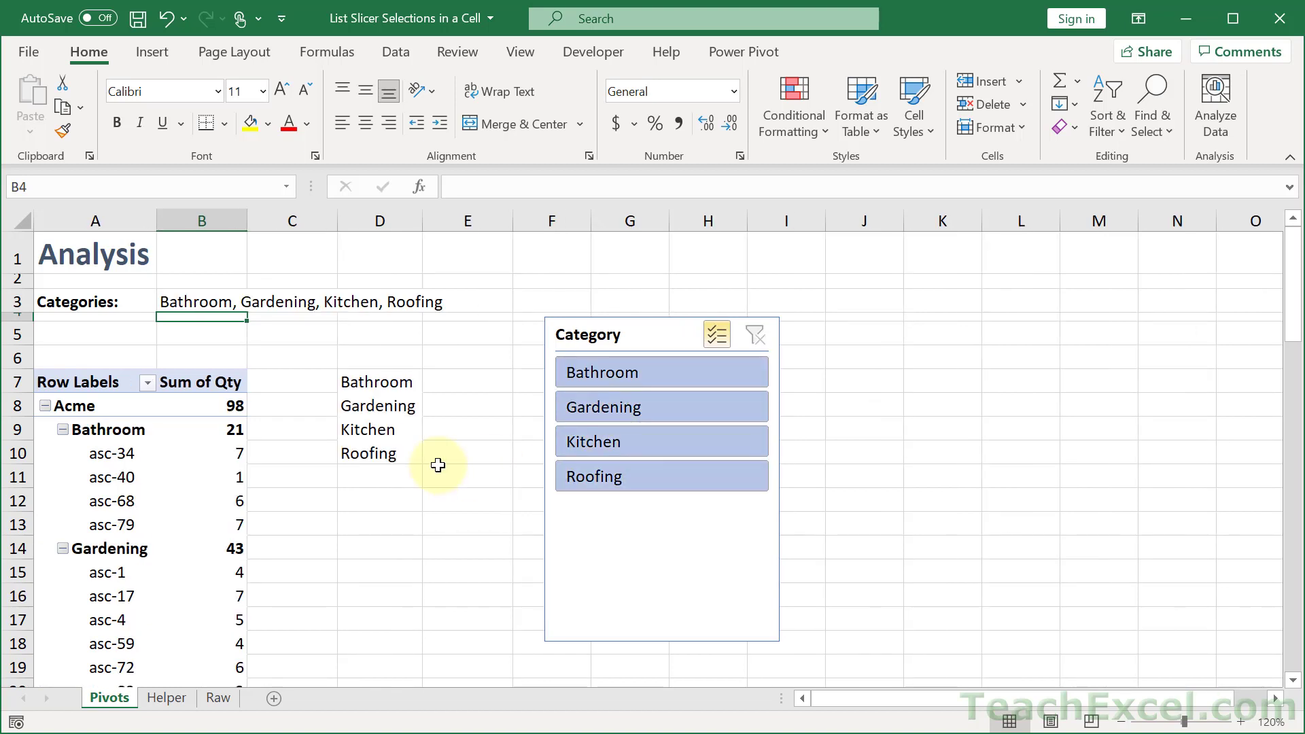
Move the Bathroom–Roofing category list from D7:D10 to A1:A4 of the Helper sheet
left_click(360, 386)
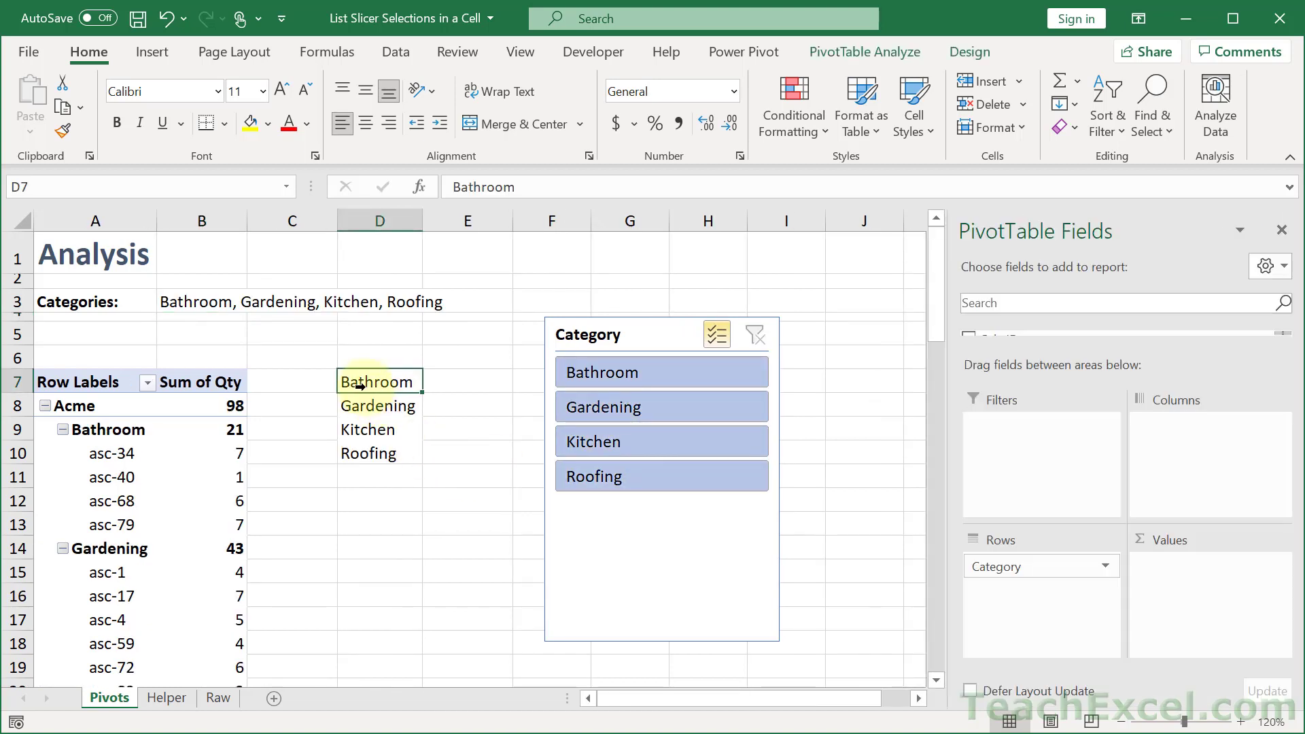
key("ctrl+shift+Down")
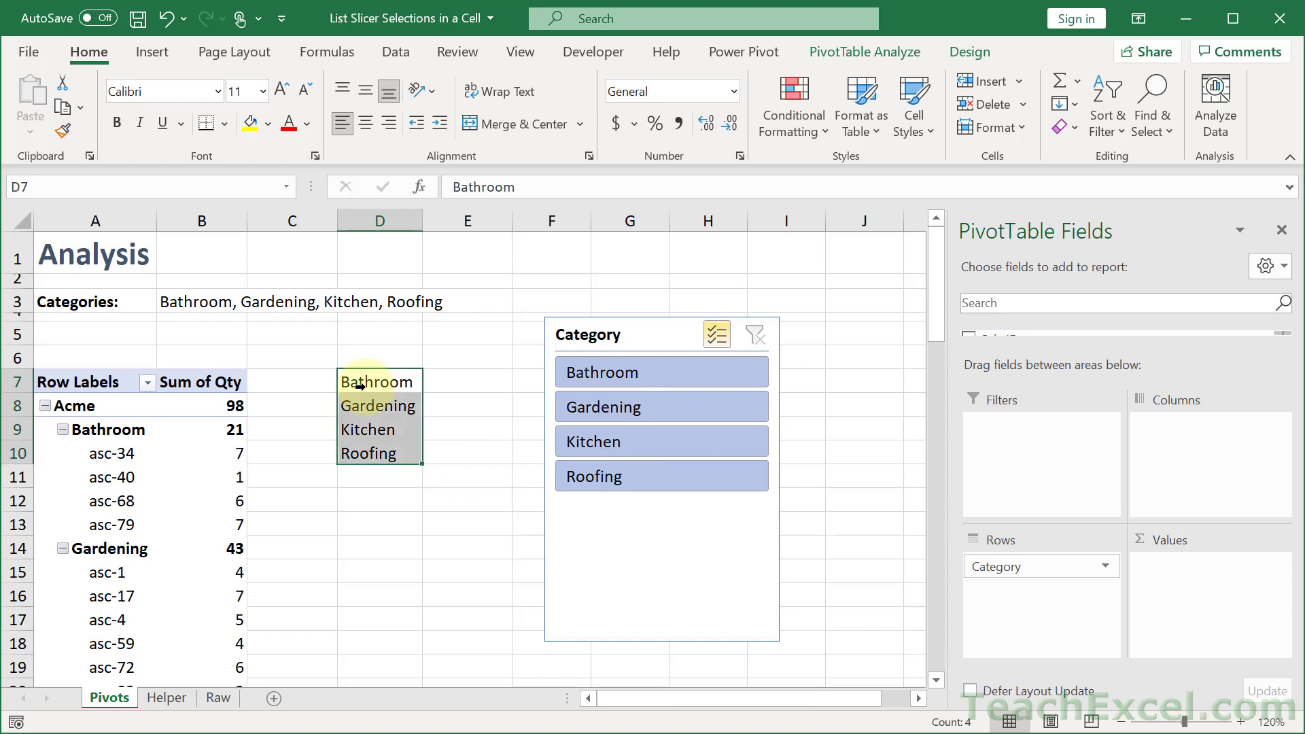
key("ctrl+c")
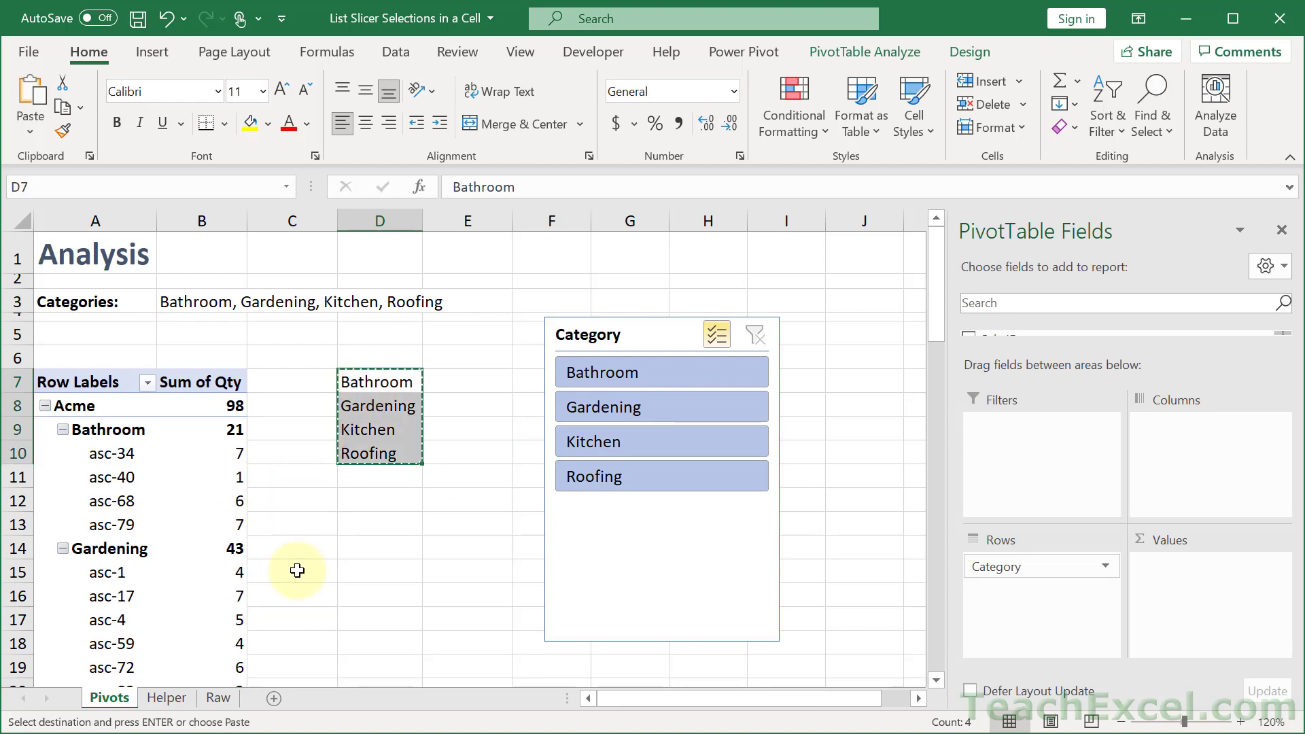
left_click(166, 694)
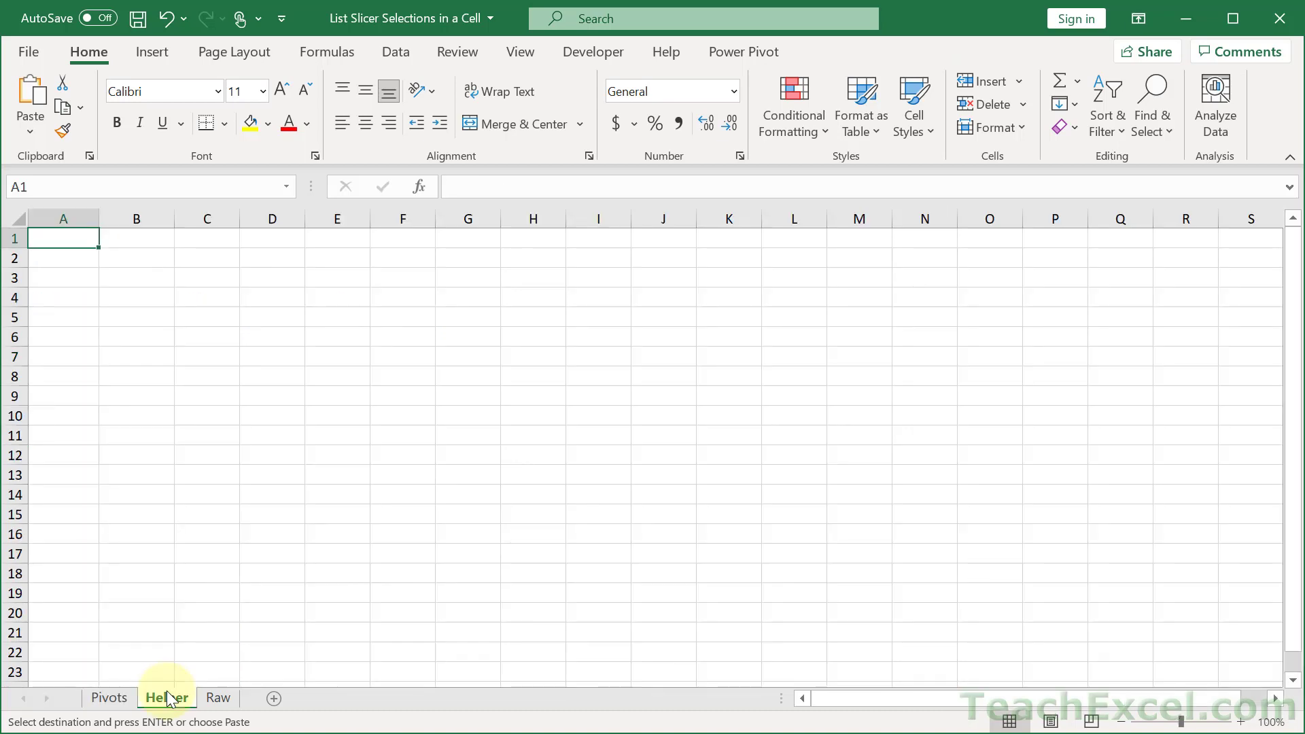
key("Return")
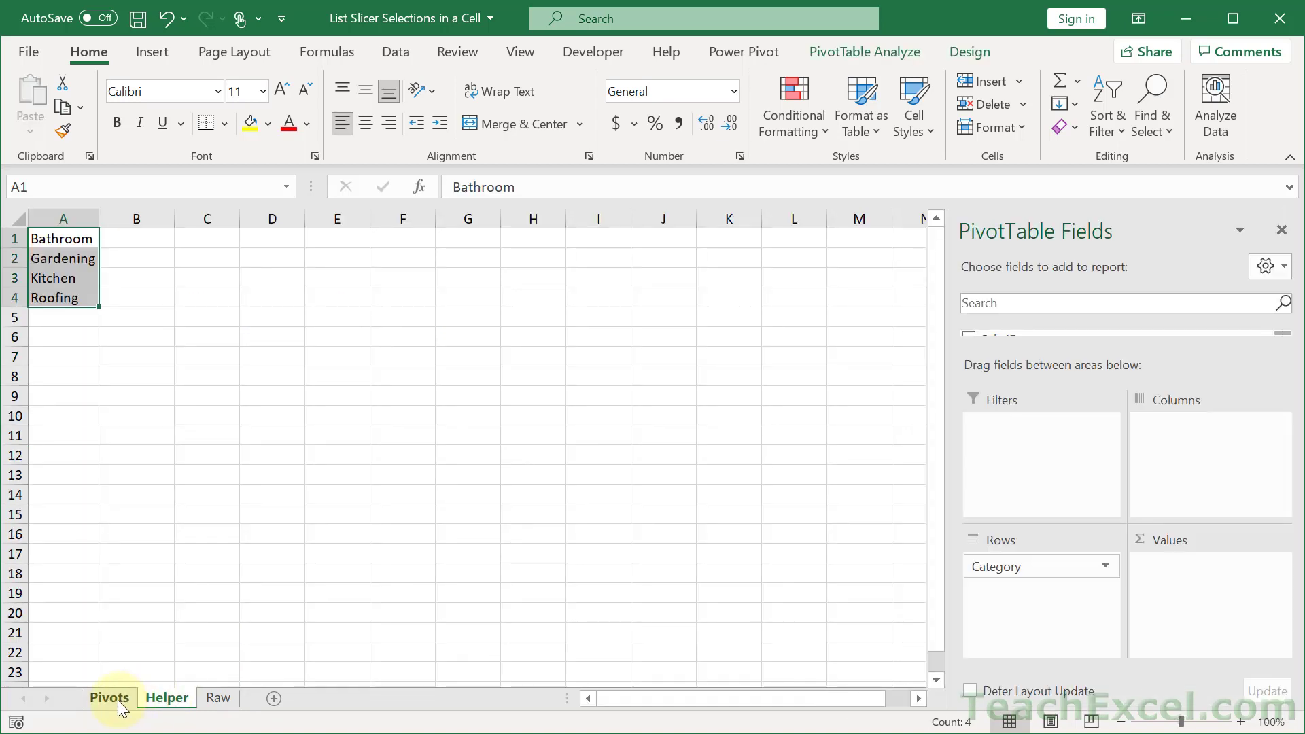
left_click(117, 700)
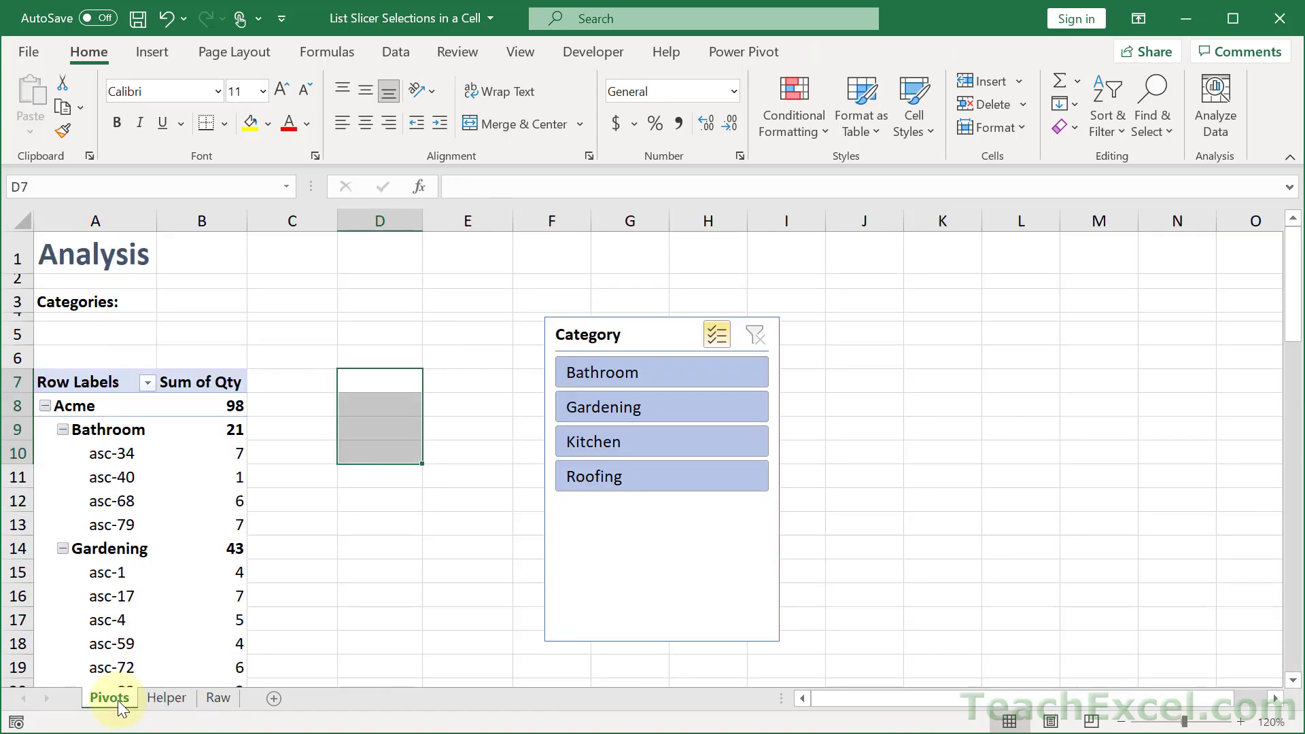
Change the B3 TEXTJOIN reference from D:D to Helper!A:A
double_click(193, 300)
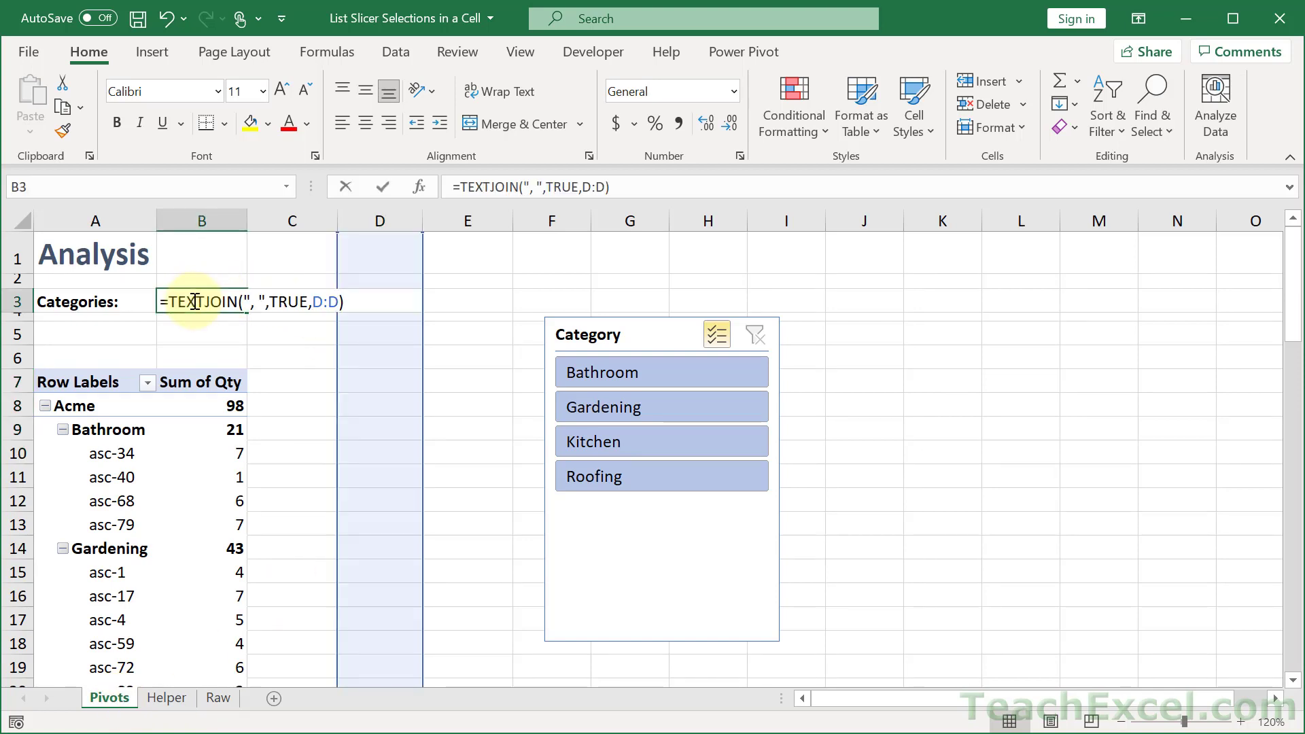
left_click(336, 299)
key("BackSpace")
key("BackSpace")
key("BackSpace")
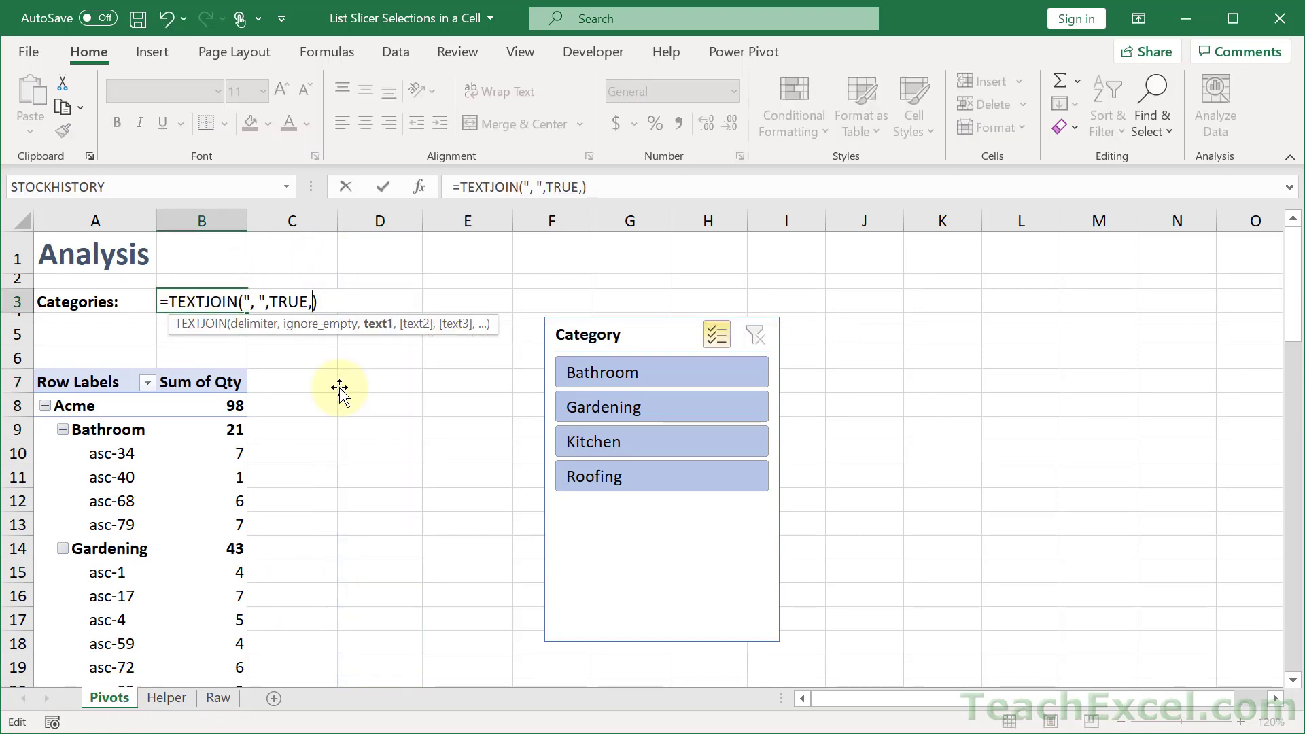
left_click(166, 698)
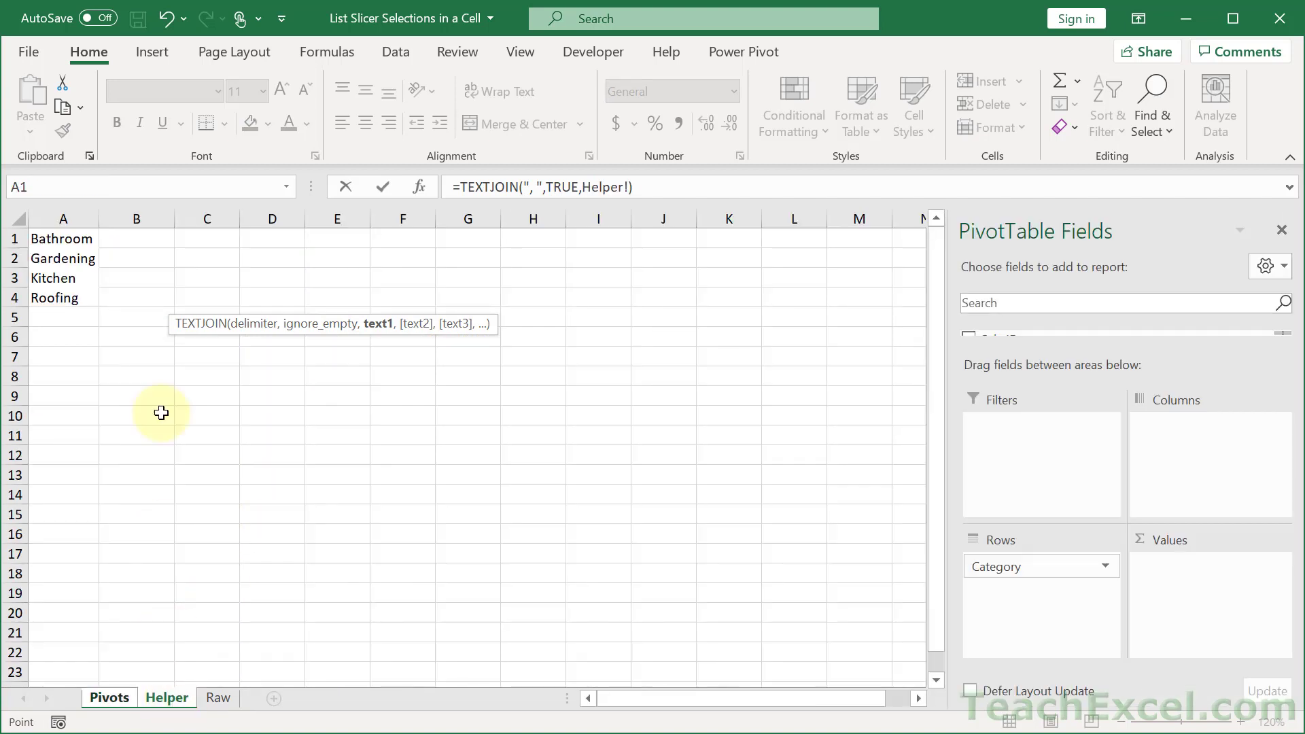
left_click(81, 205)
left_click(81, 208)
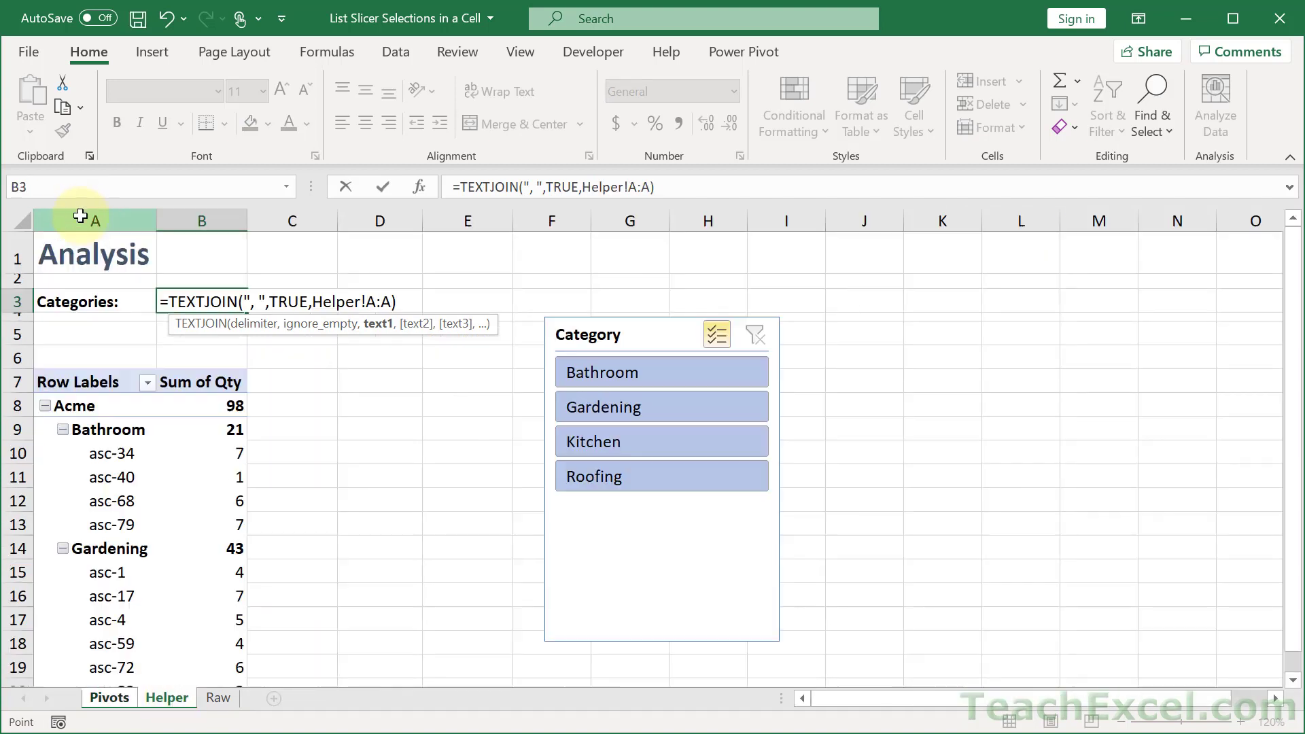
Commit the Helper!A:A formula and move the Category slicer closer to the pivot
key("Return")
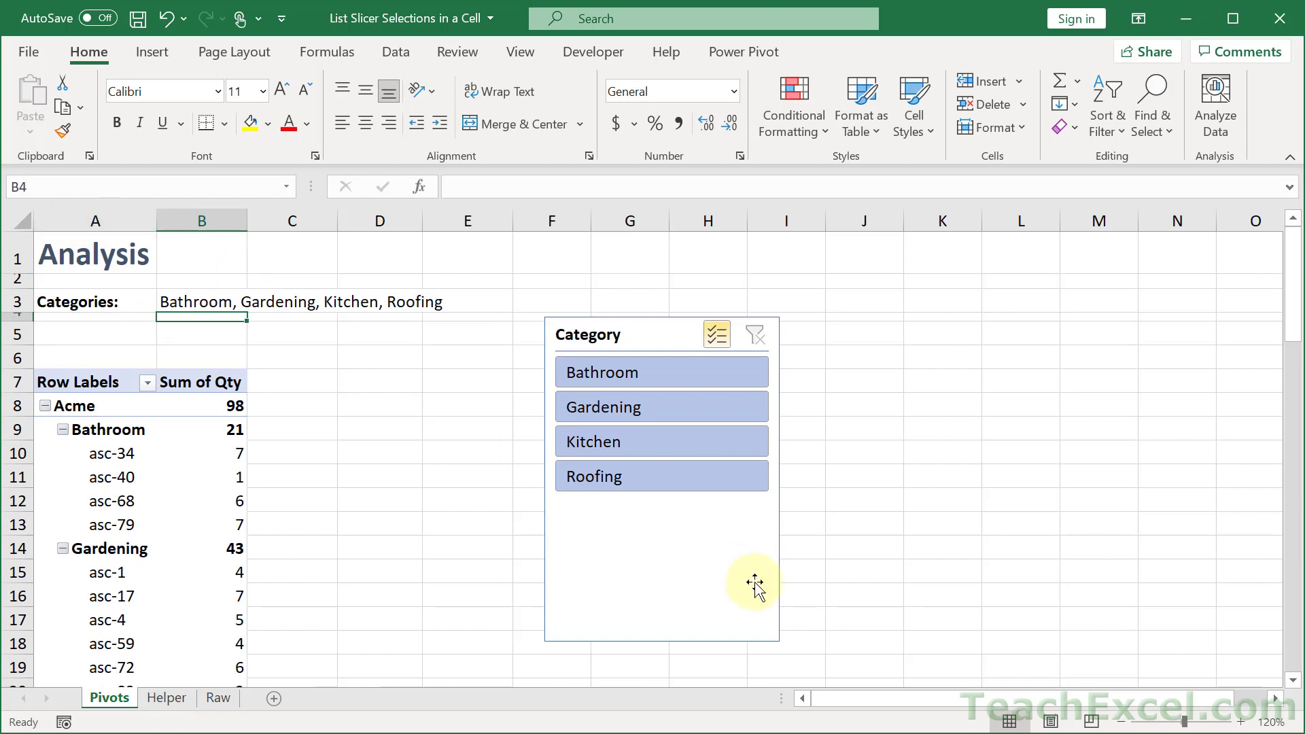
left_click(482, 485)
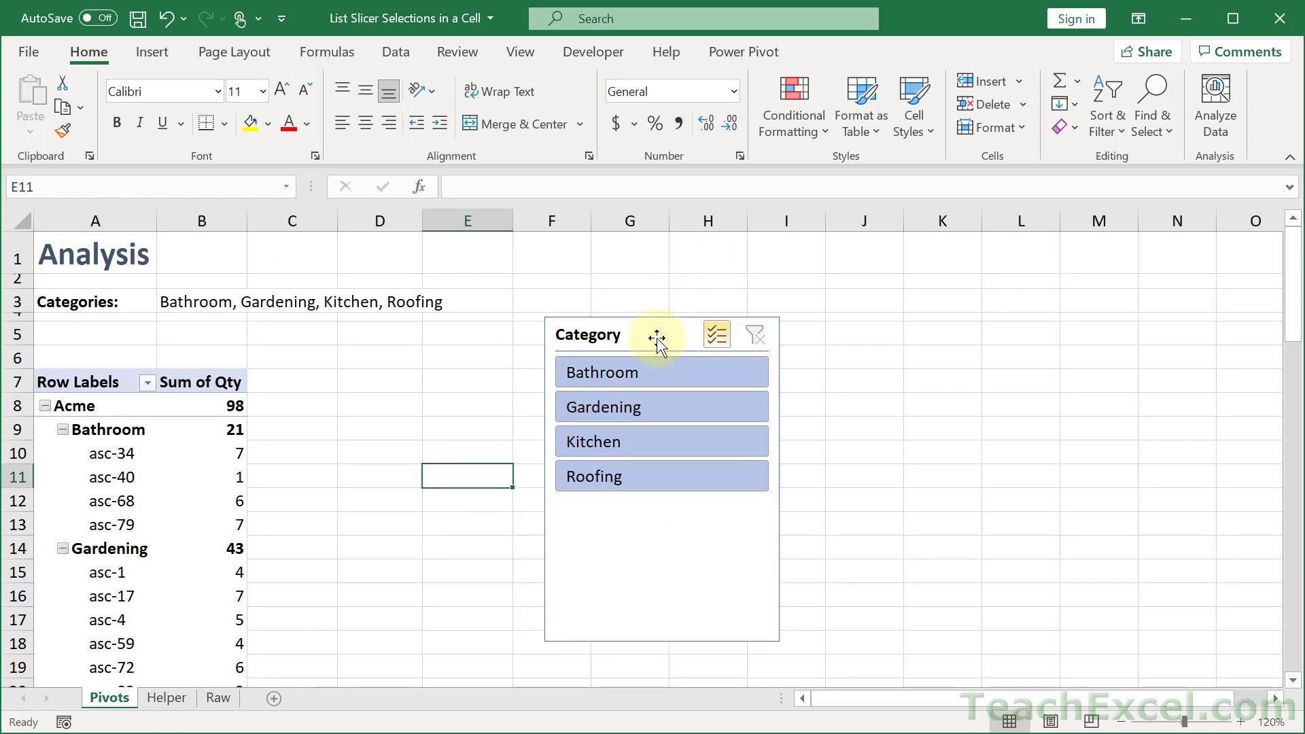
left_click_drag(668, 336, 423, 360)
Hide the formula bar, headings and gridlines, and collapse the ribbon
left_click(518, 50)
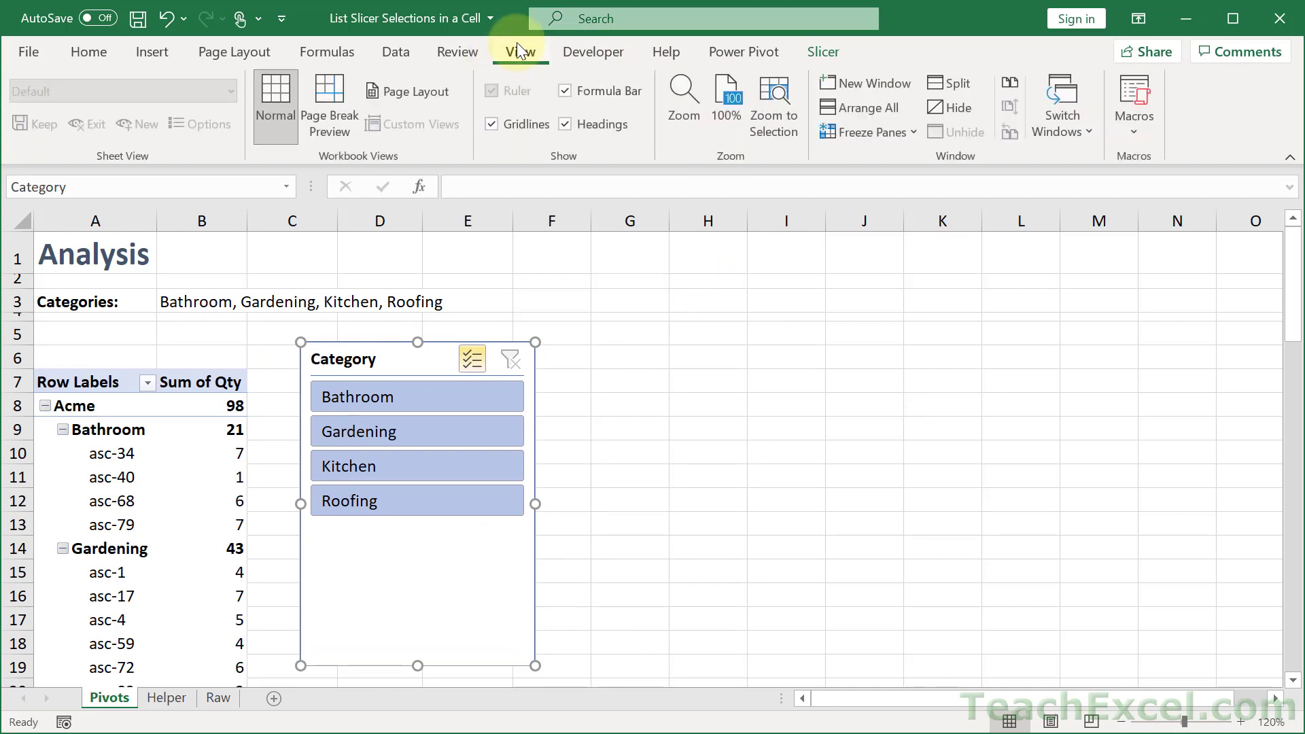
left_click(602, 91)
left_click(595, 124)
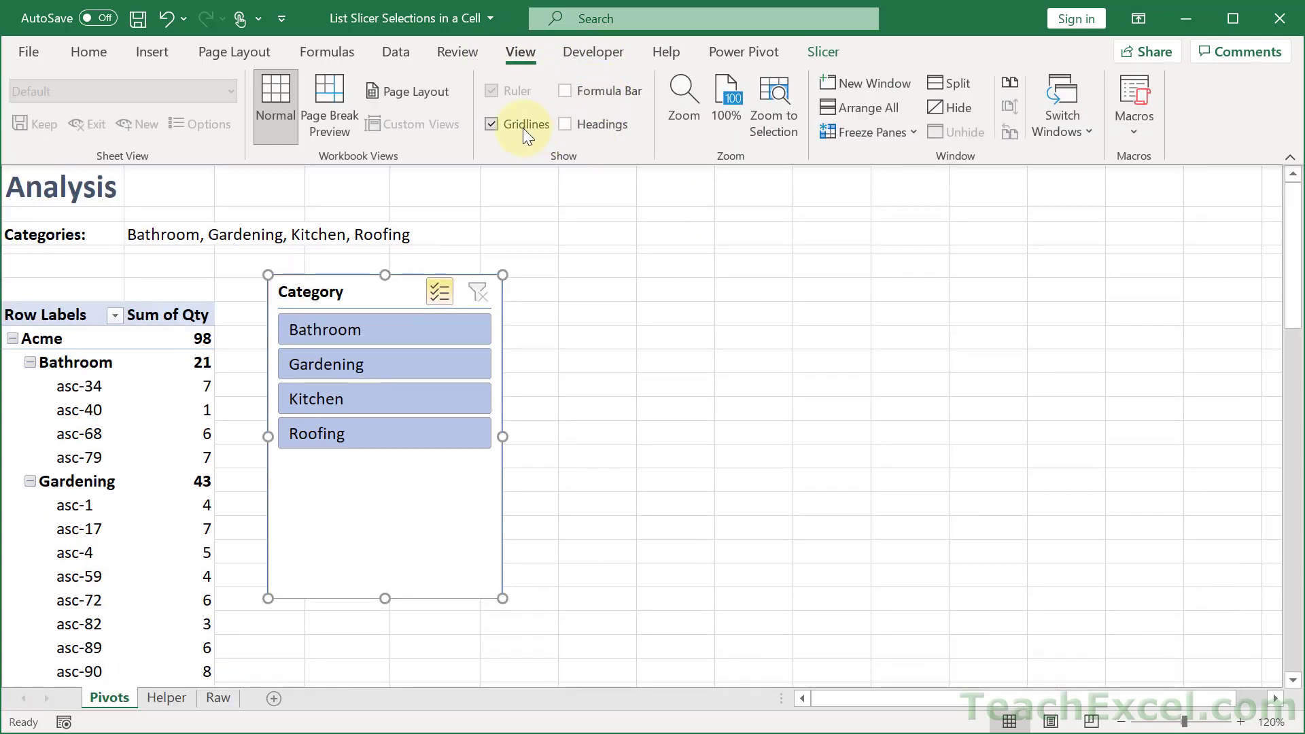
left_click(523, 126)
double_click(523, 53)
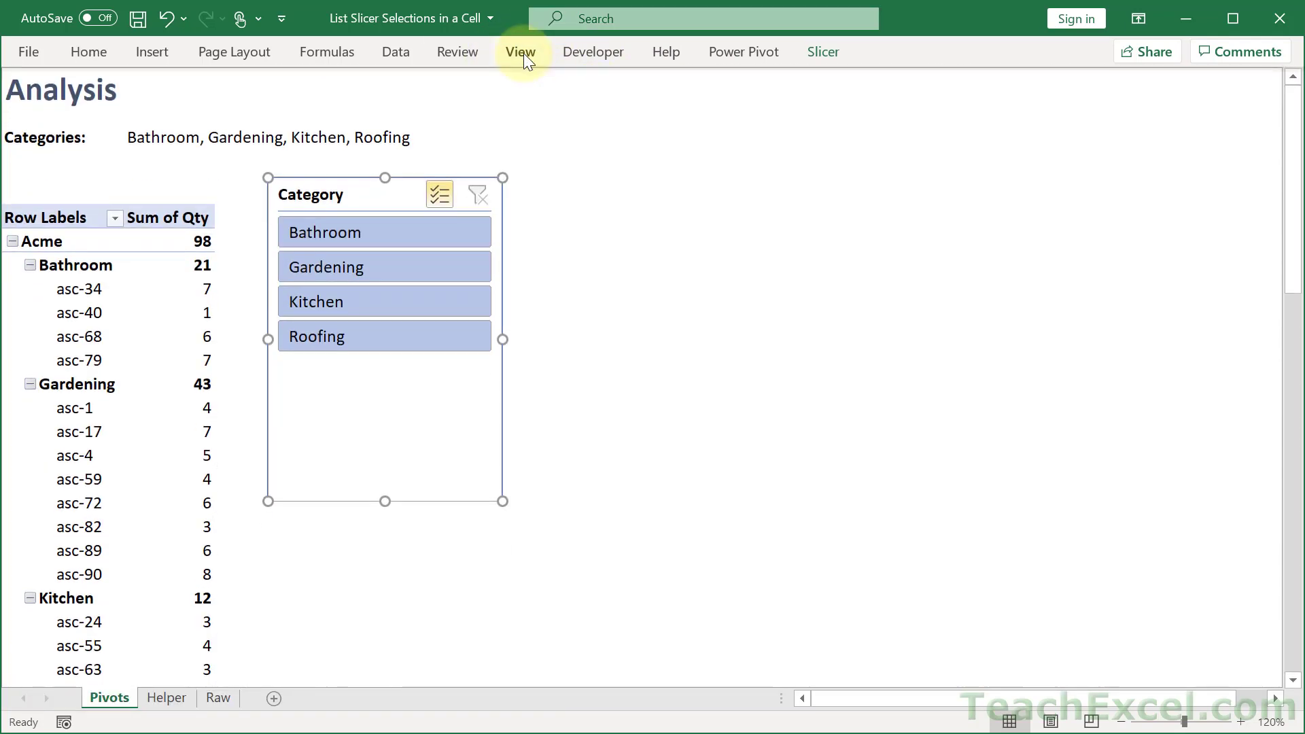
Nudge the slicer and deselect Bathroom, Gardening and Kitchen so B3 shows Roofing
left_click_drag(364, 205, 350, 236)
left_click(397, 265)
left_click(405, 295)
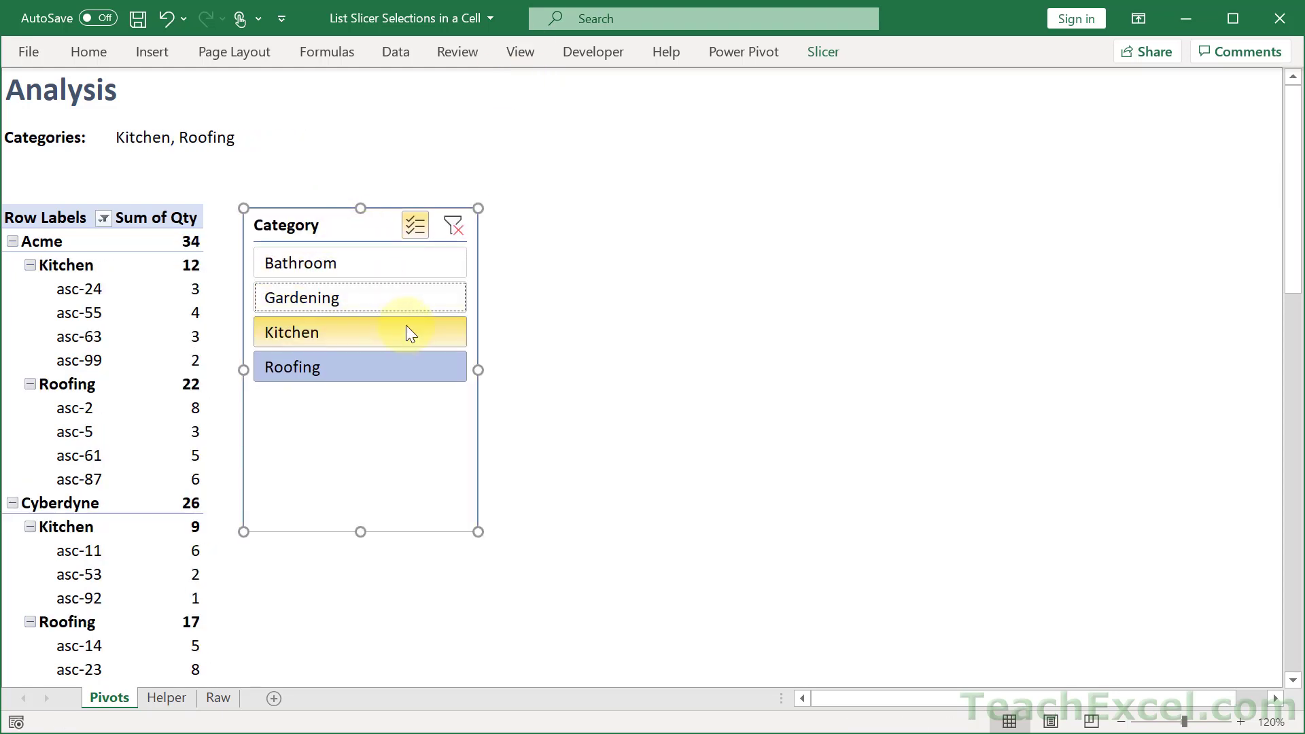
left_click(405, 331)
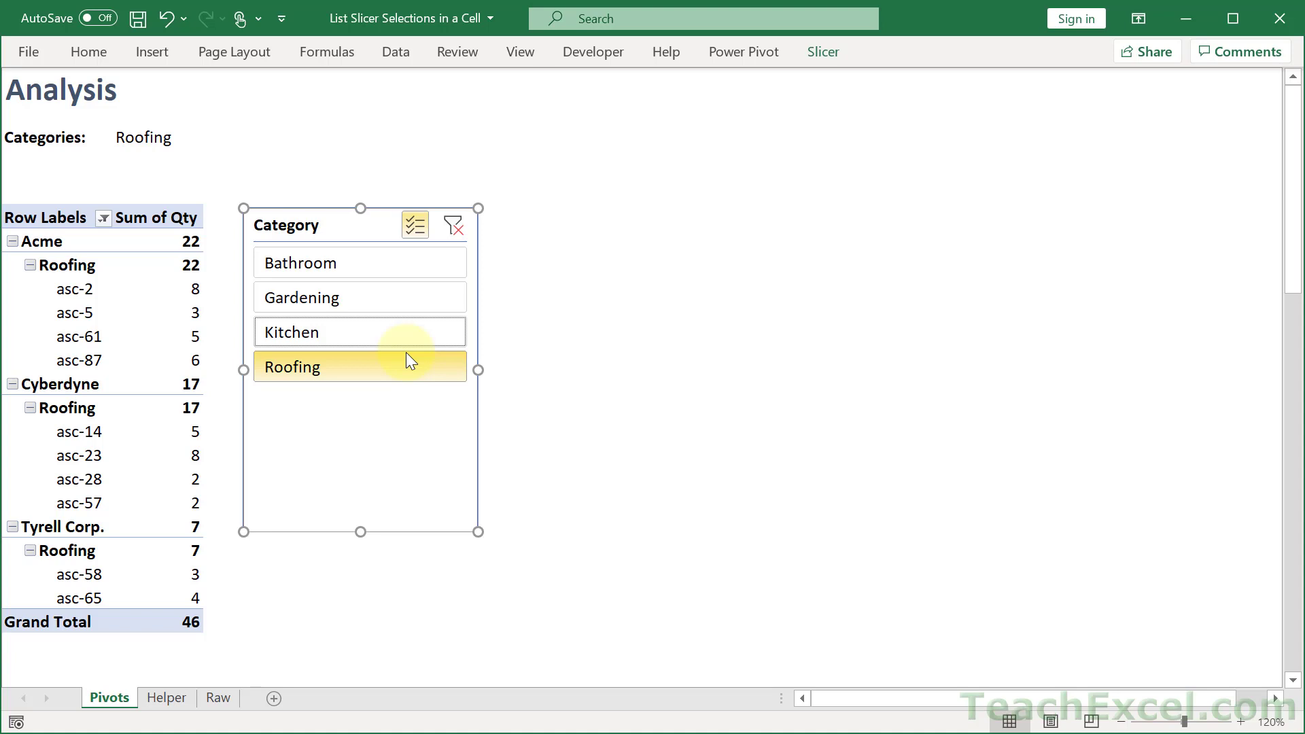
left_click(62, 216)
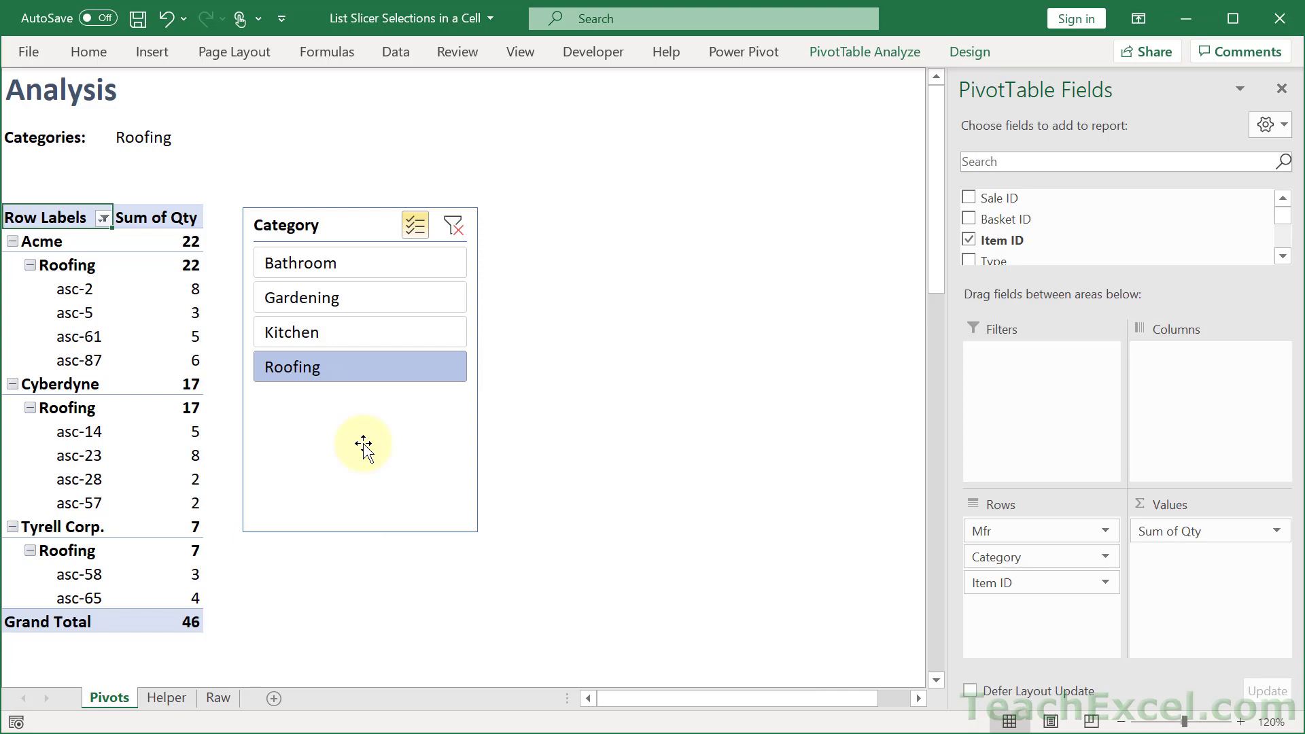
Turn off autofit column widths on update in the PivotTable Options
right_click(60, 212)
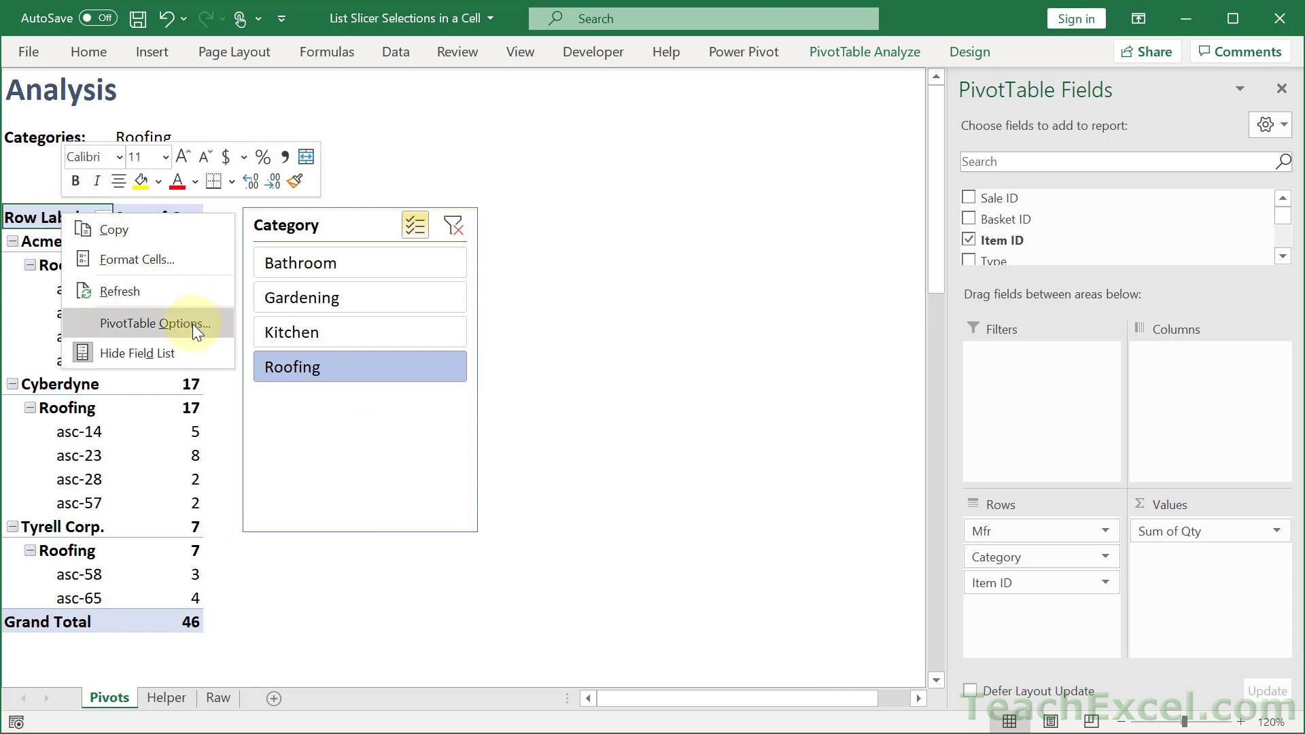
left_click(193, 323)
left_click_drag(197, 57, 245, 72)
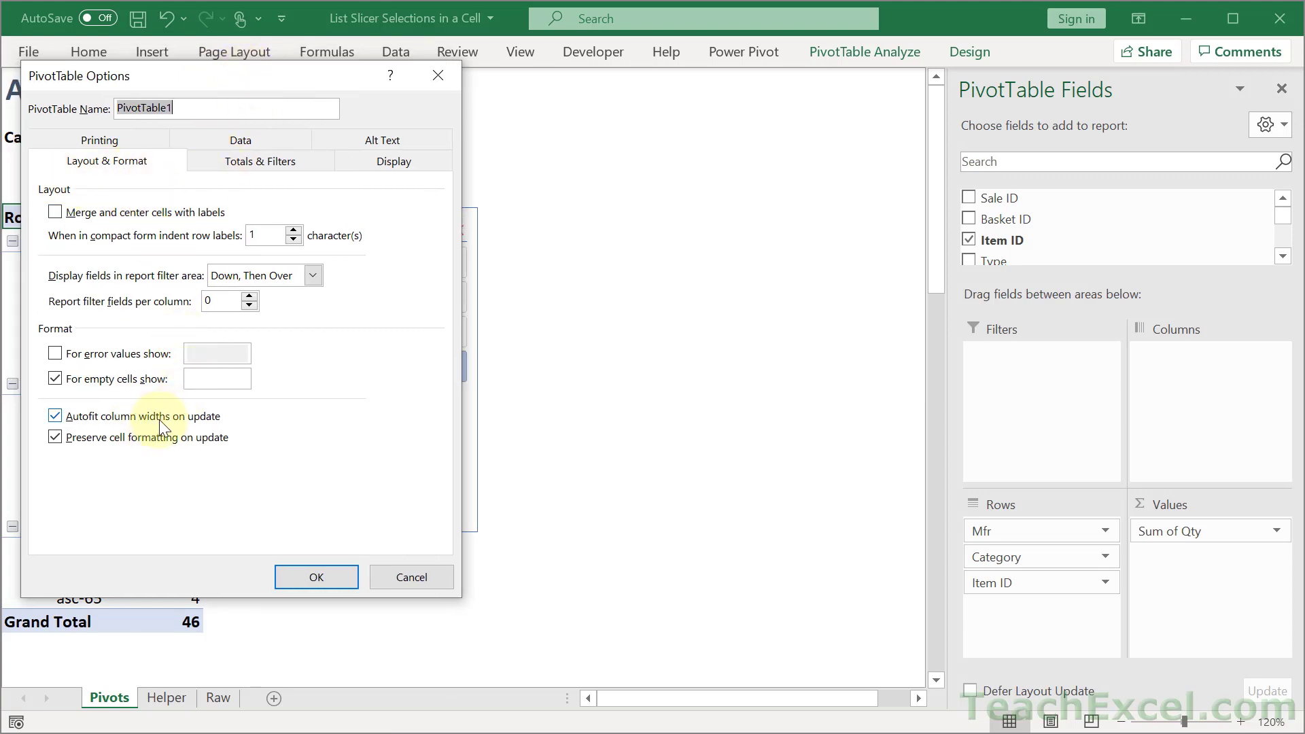
left_click(55, 415)
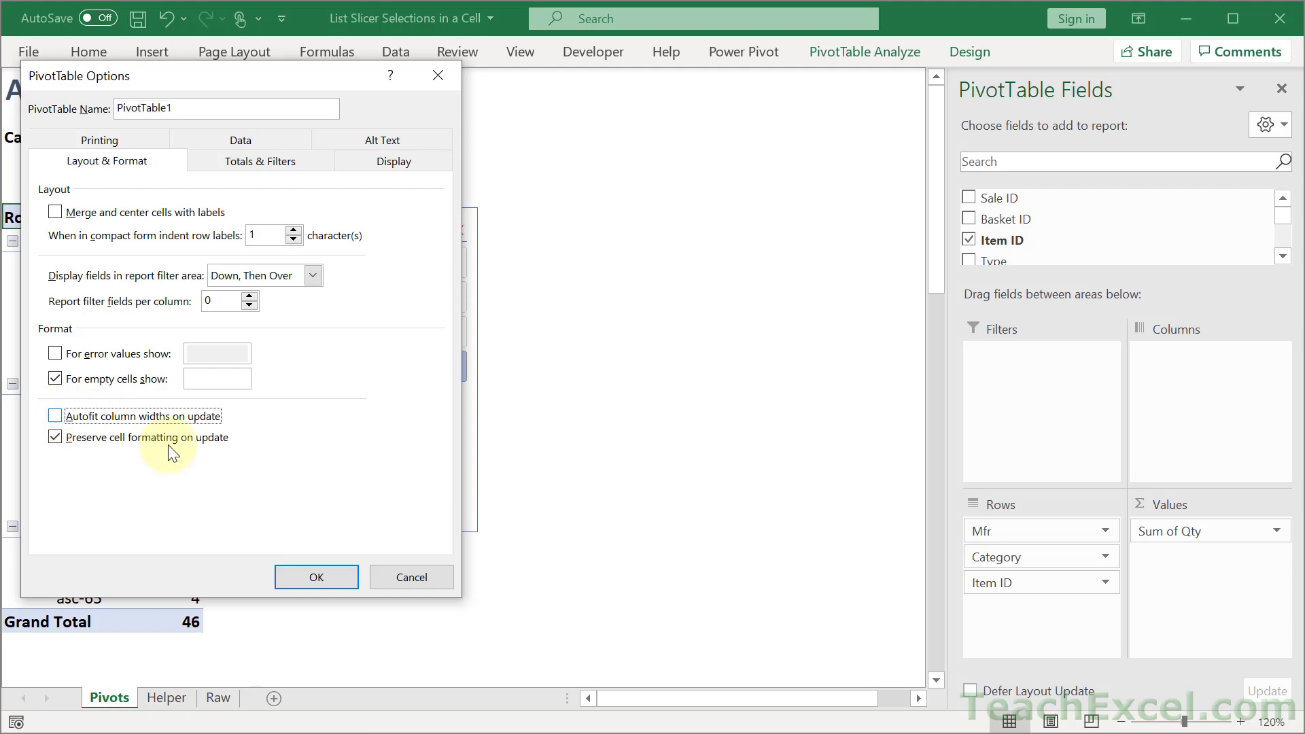
left_click(295, 577)
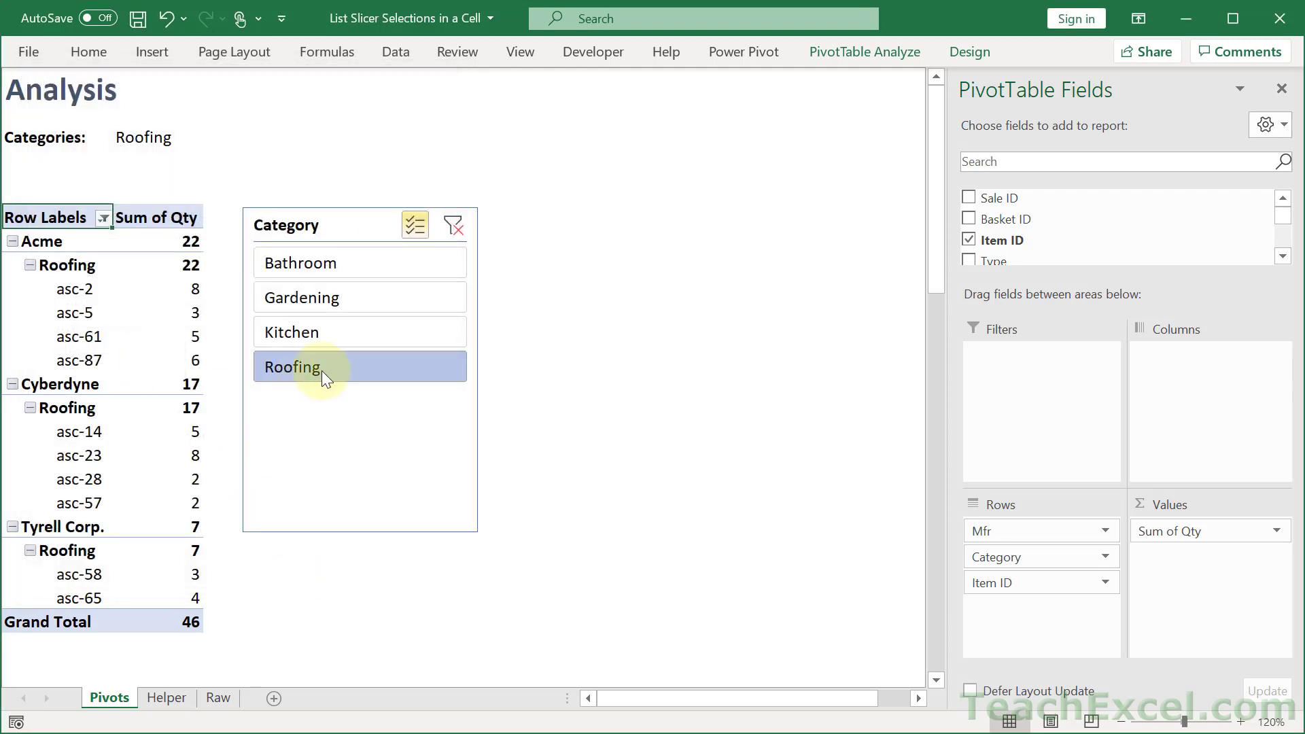
Add Kitchen, Gardening and Bathroom to the slicer, then turn off Multi-Select and filter to Gardening only
left_click(373, 333)
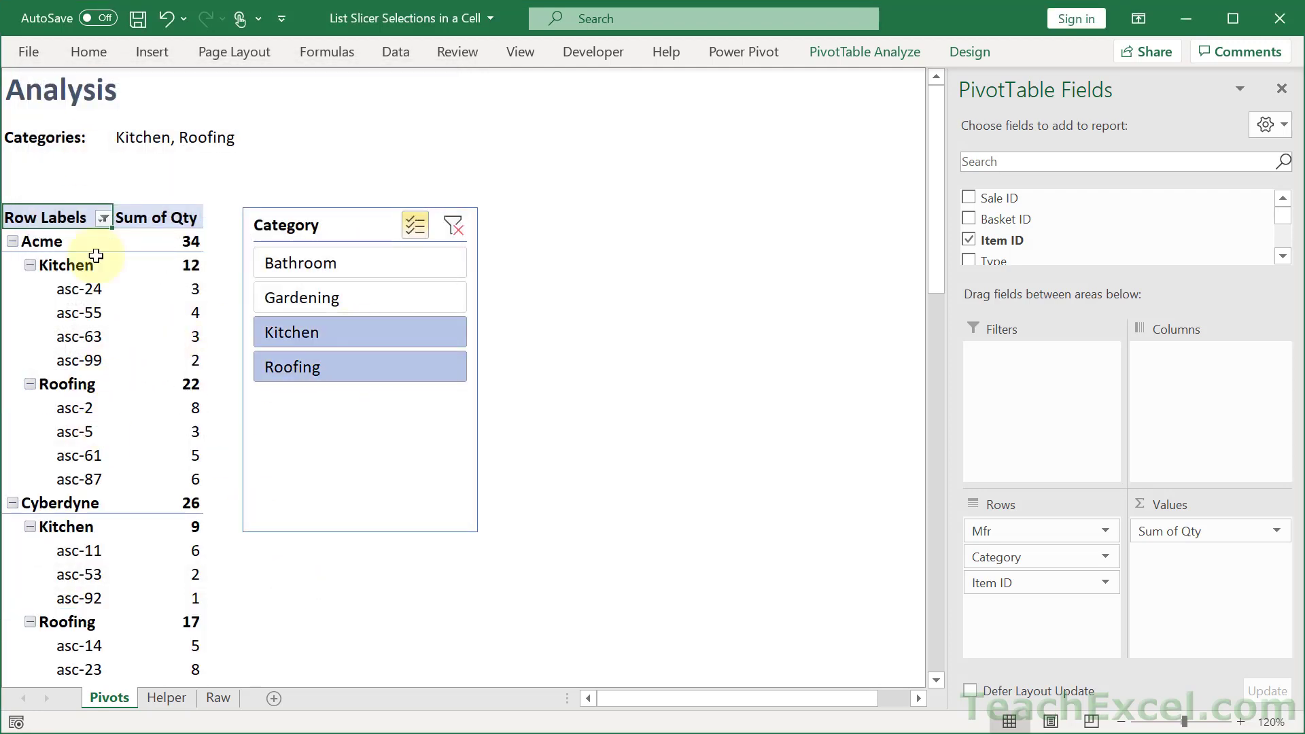
left_click(341, 300)
left_click(349, 262)
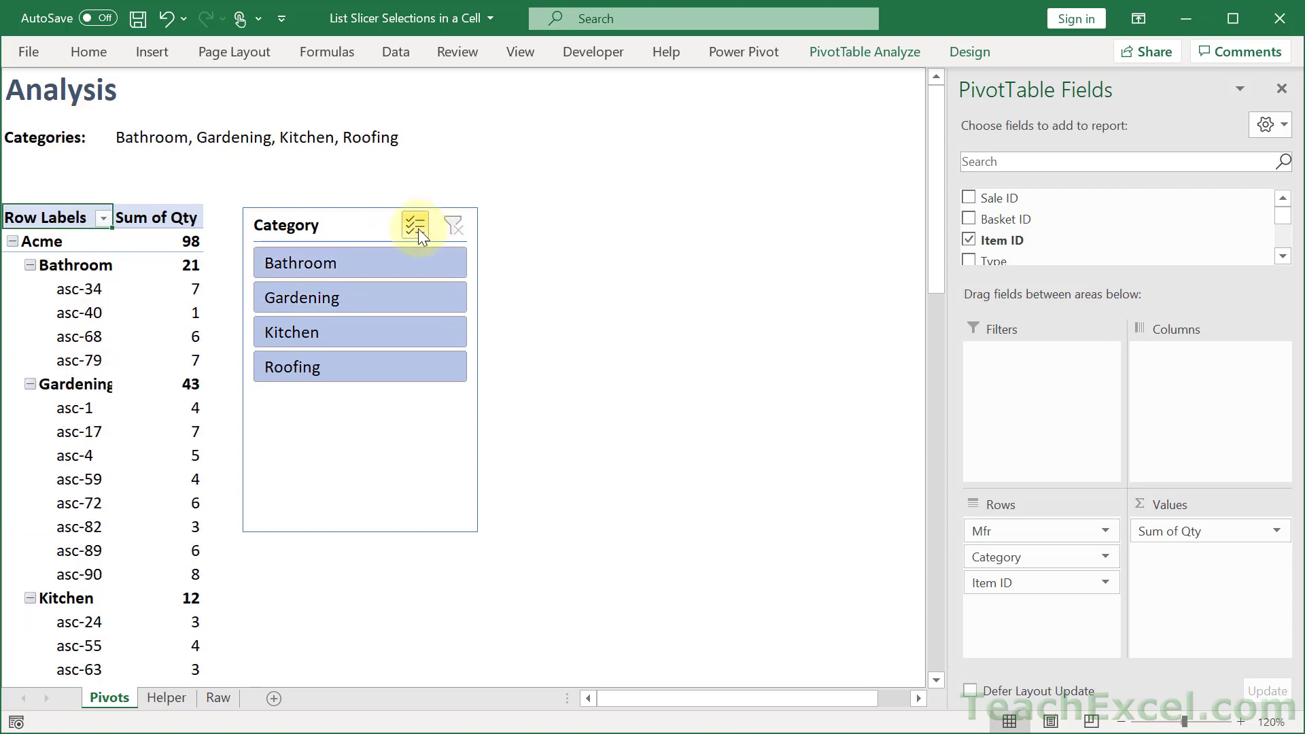
left_click(414, 228)
left_click(371, 302)
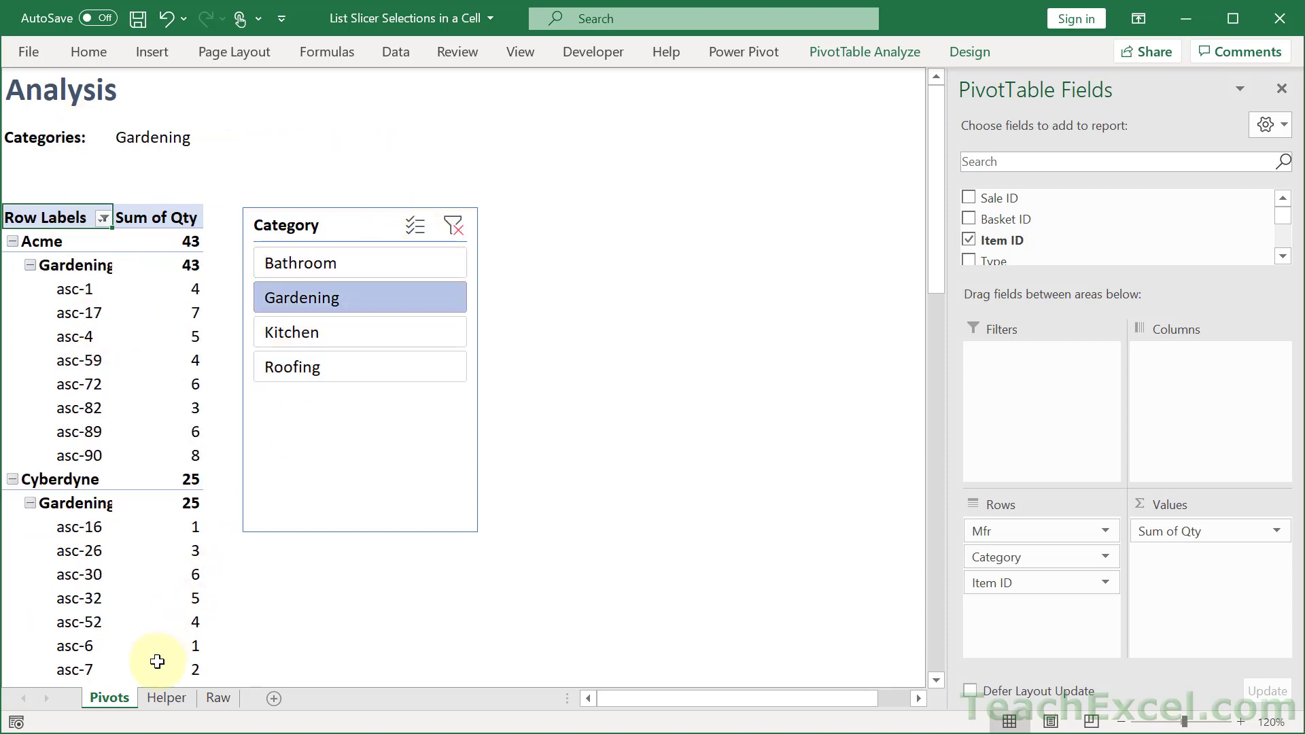
Hide the Helper sheet and then the Raw sheet from their tab menus
right_click(168, 698)
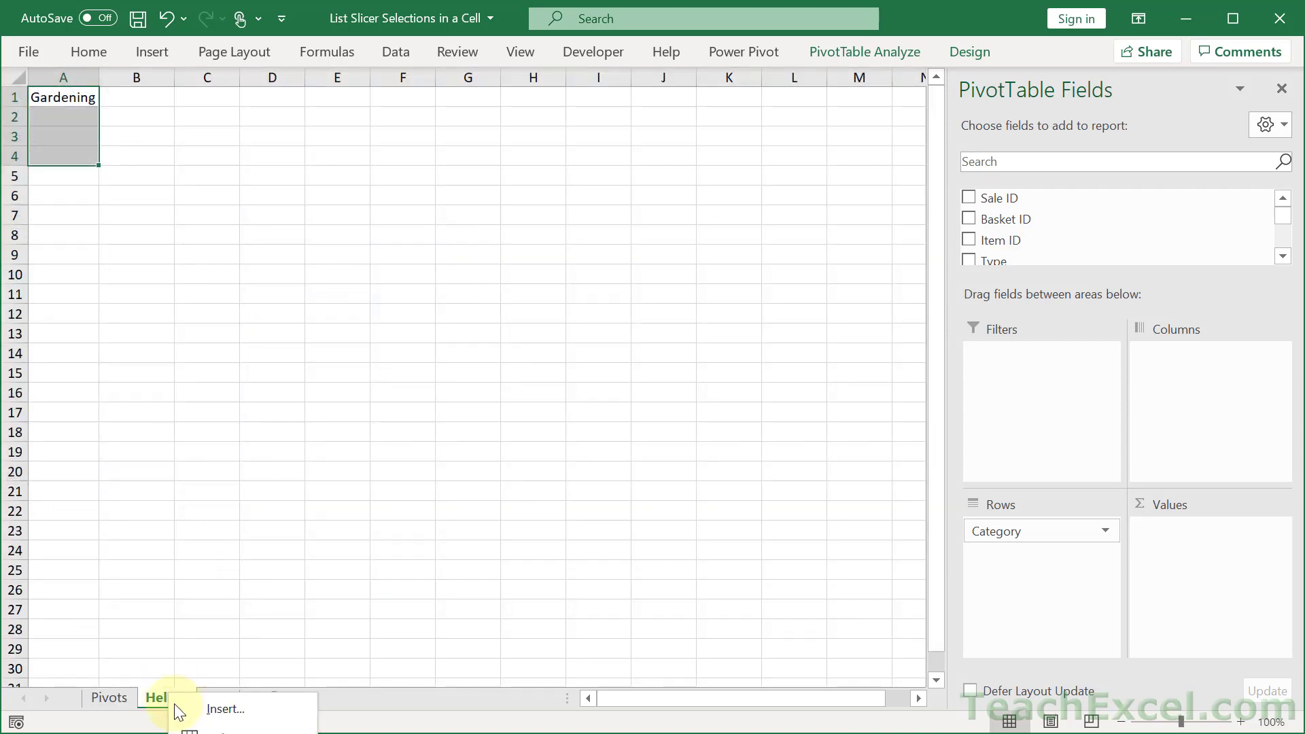
key("h")
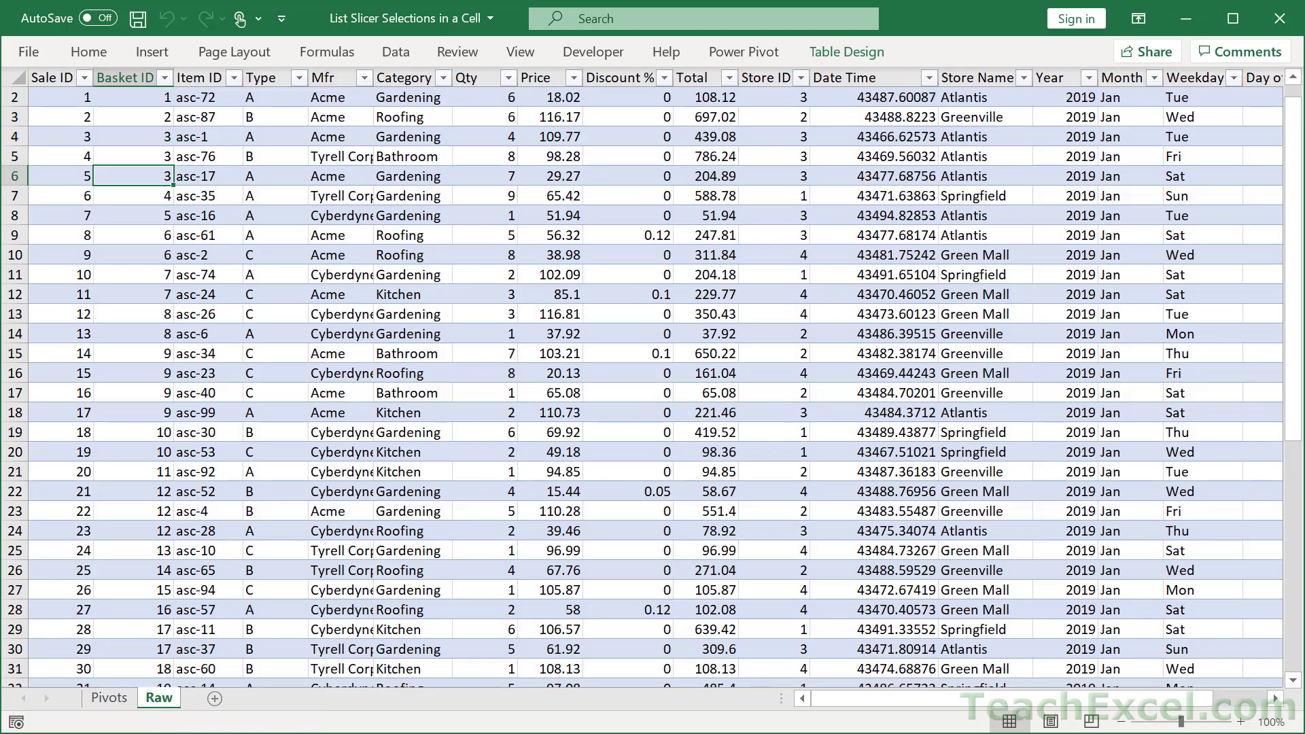
right_click(158, 696)
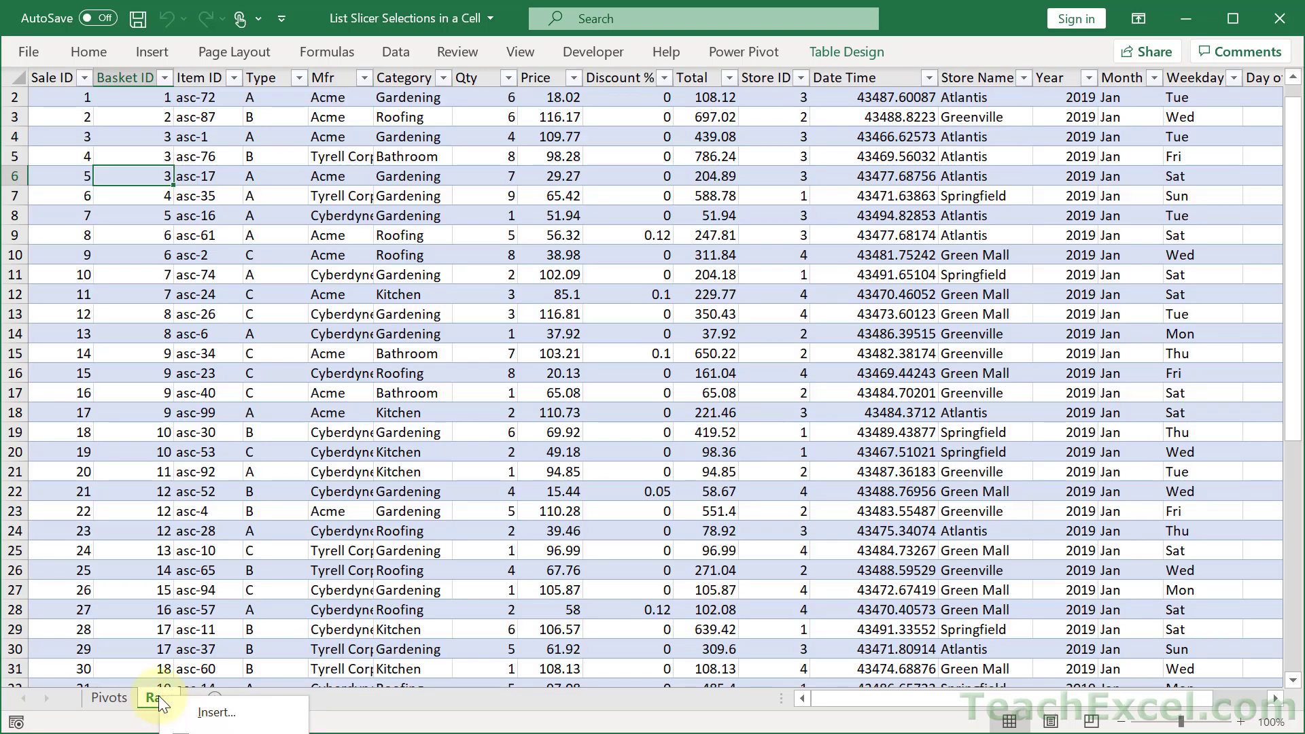
key("h")
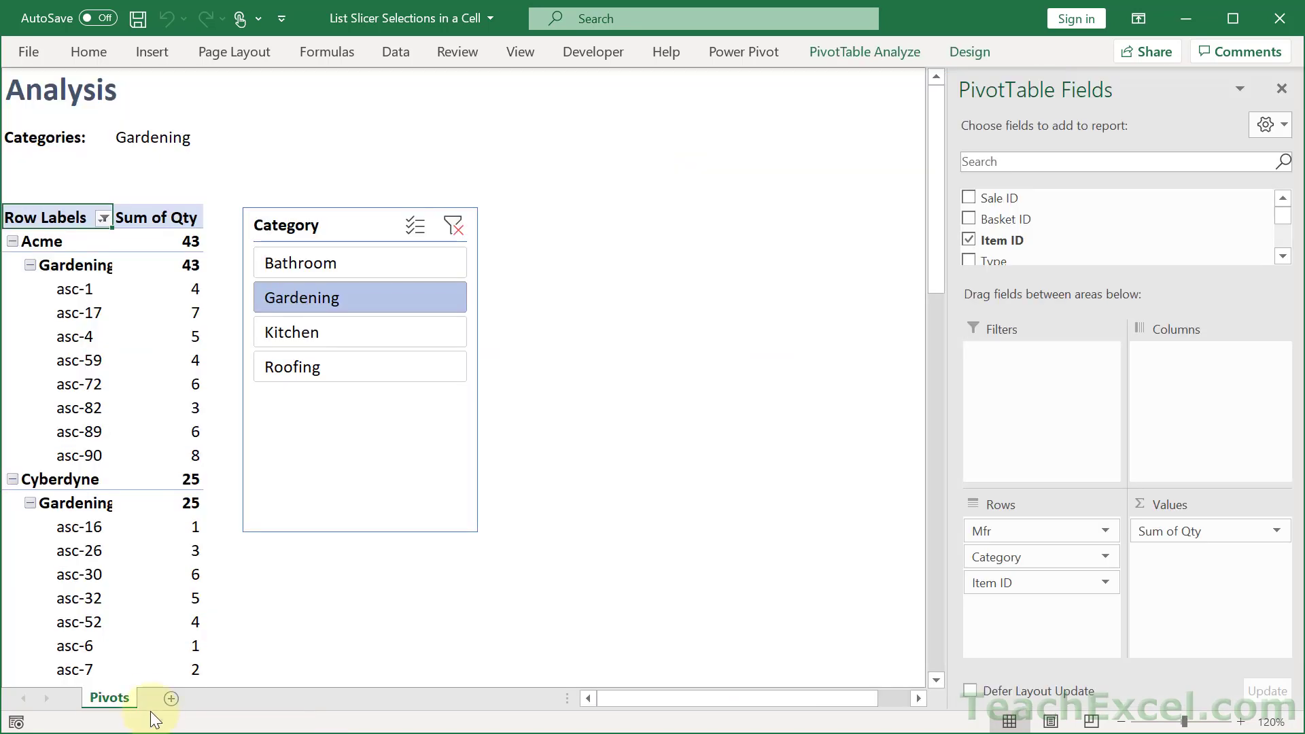
Clear the slicer filter, try Gardening, Kitchen and Roofing, and settle on Bathroom
left_click(457, 225)
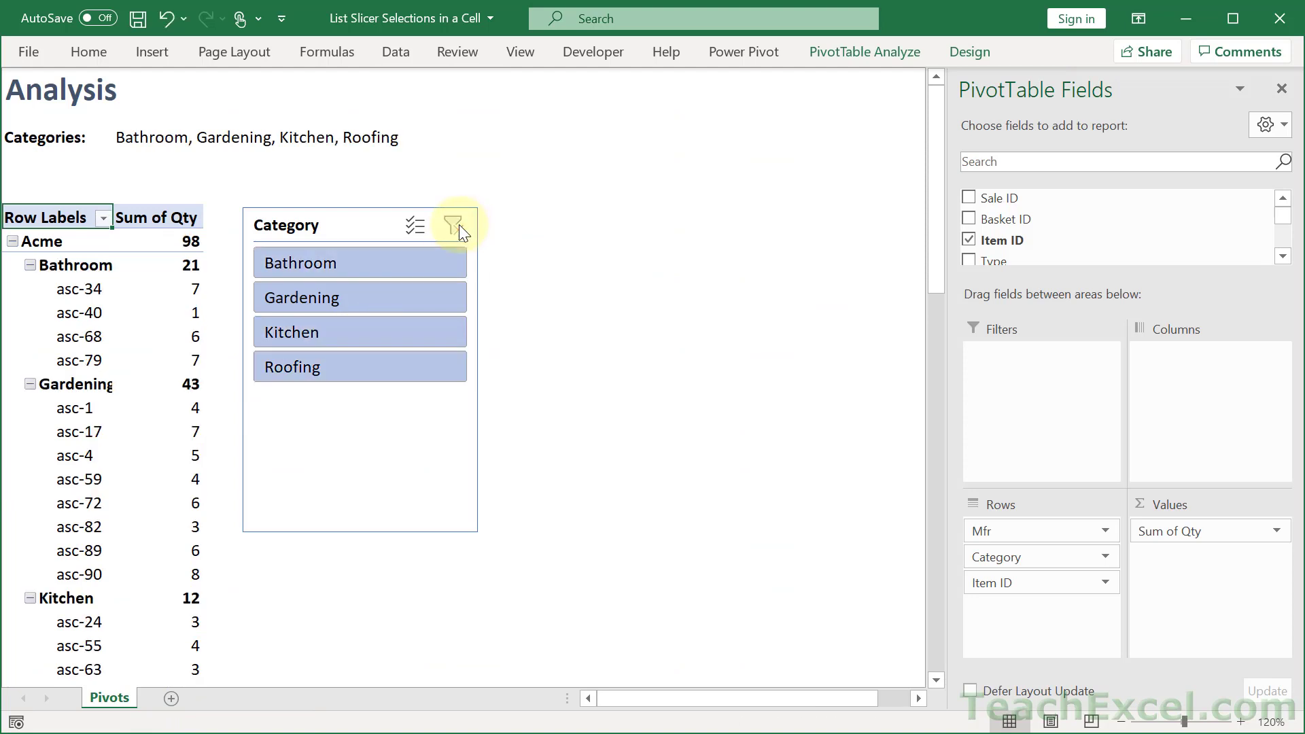
left_click(387, 291)
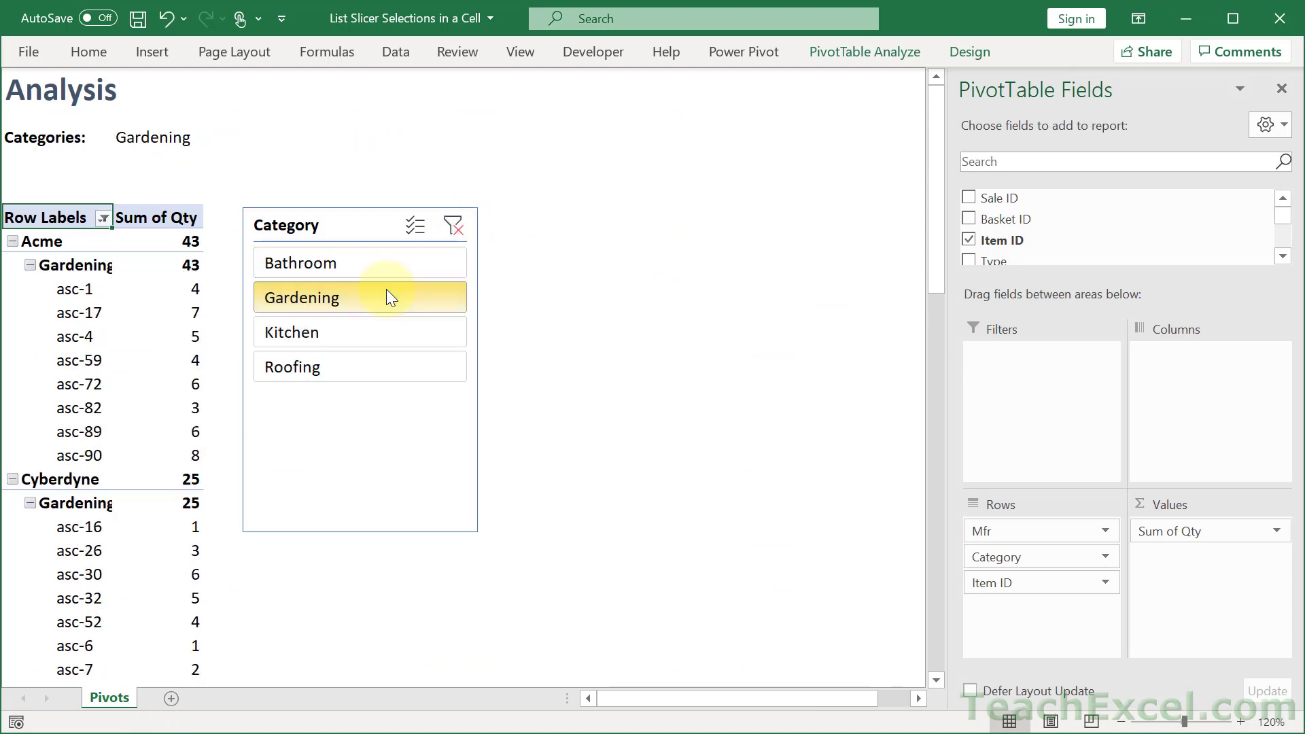
left_click(383, 330)
left_click(383, 369)
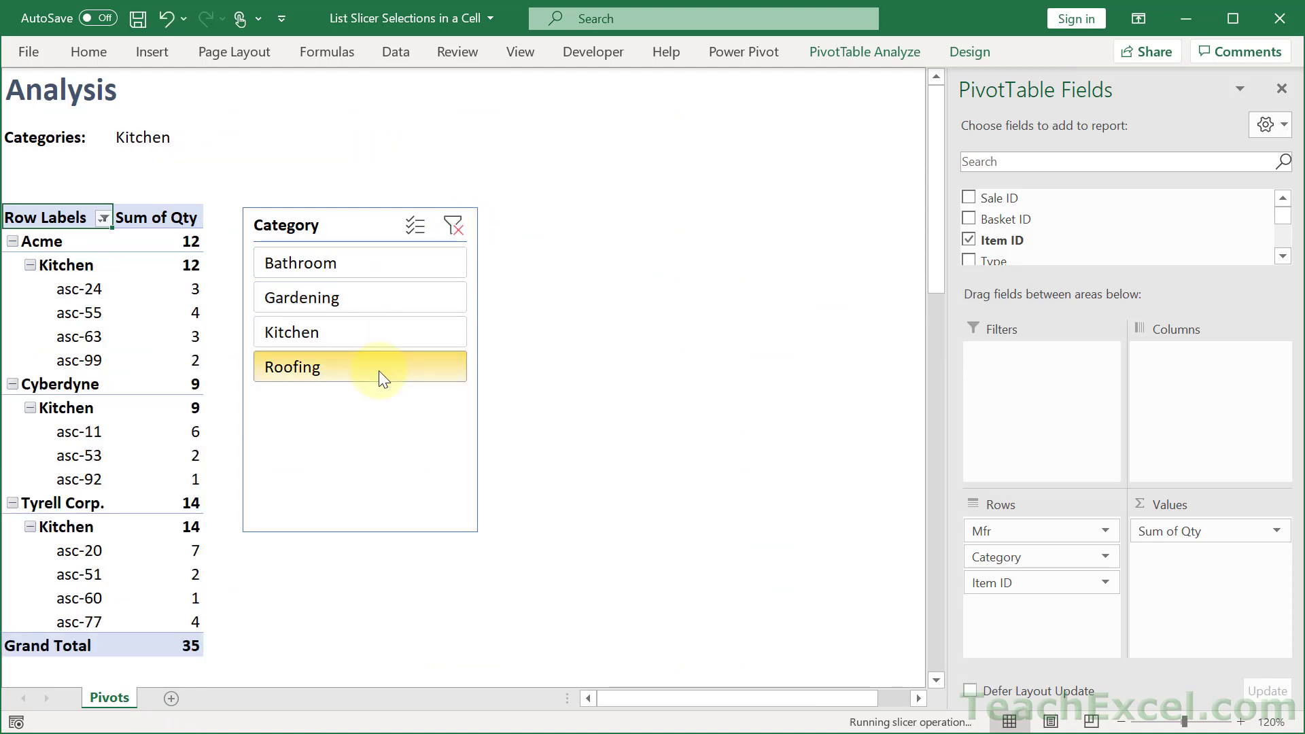
left_click(378, 260)
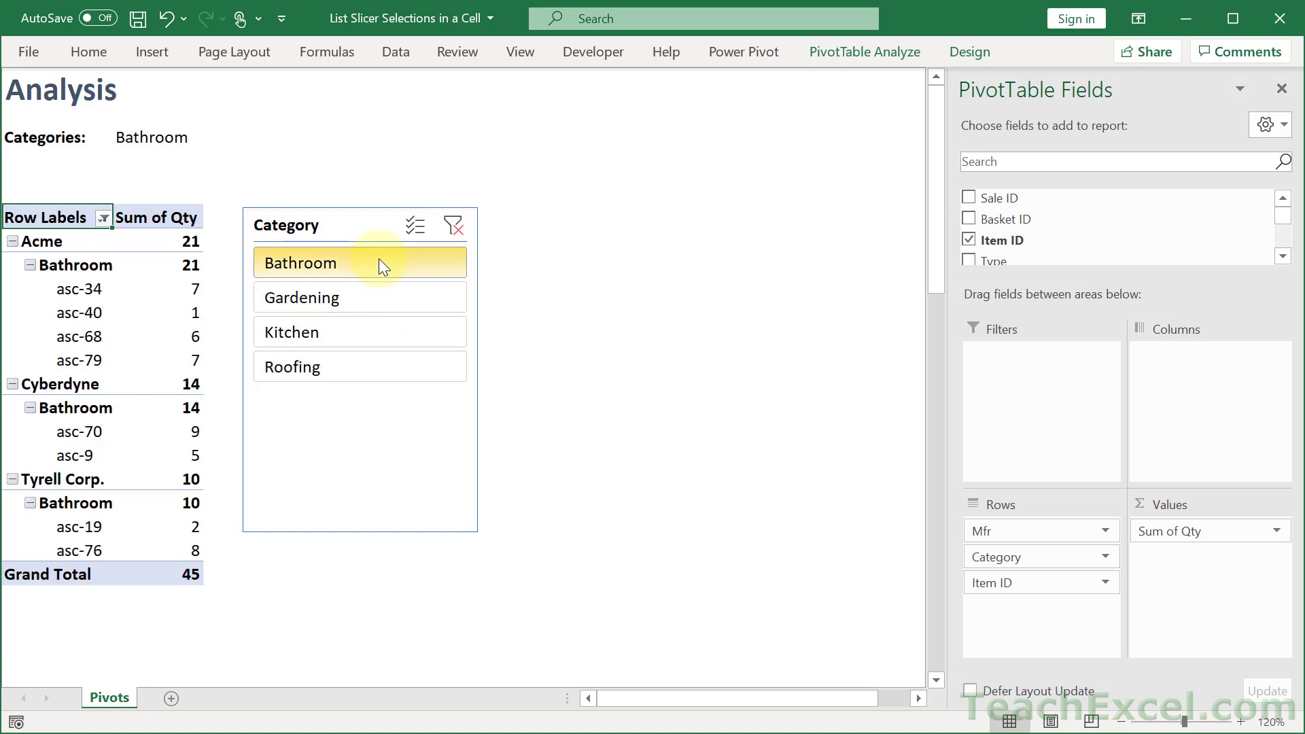
left_click(132, 139)
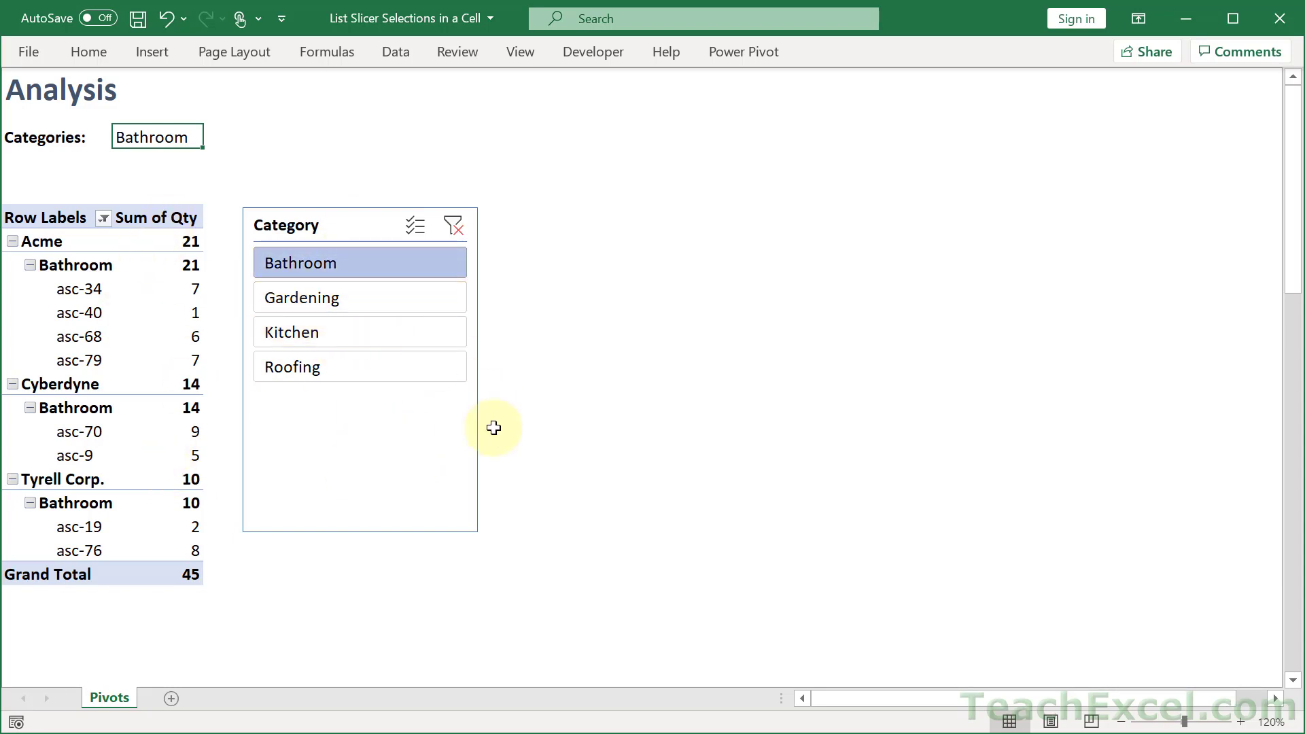
left_click(340, 222)
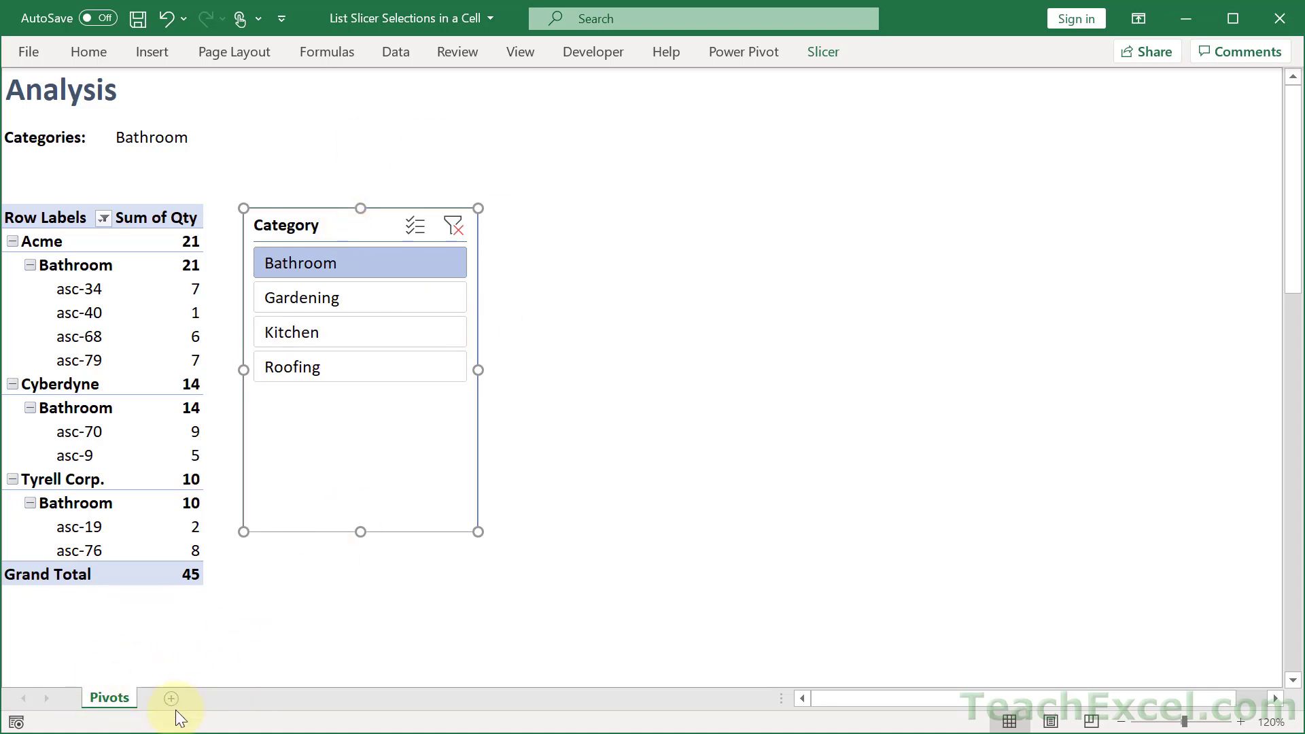
Unhide the Helper sheet and reopen the Unhide list for Raw
right_click(120, 696)
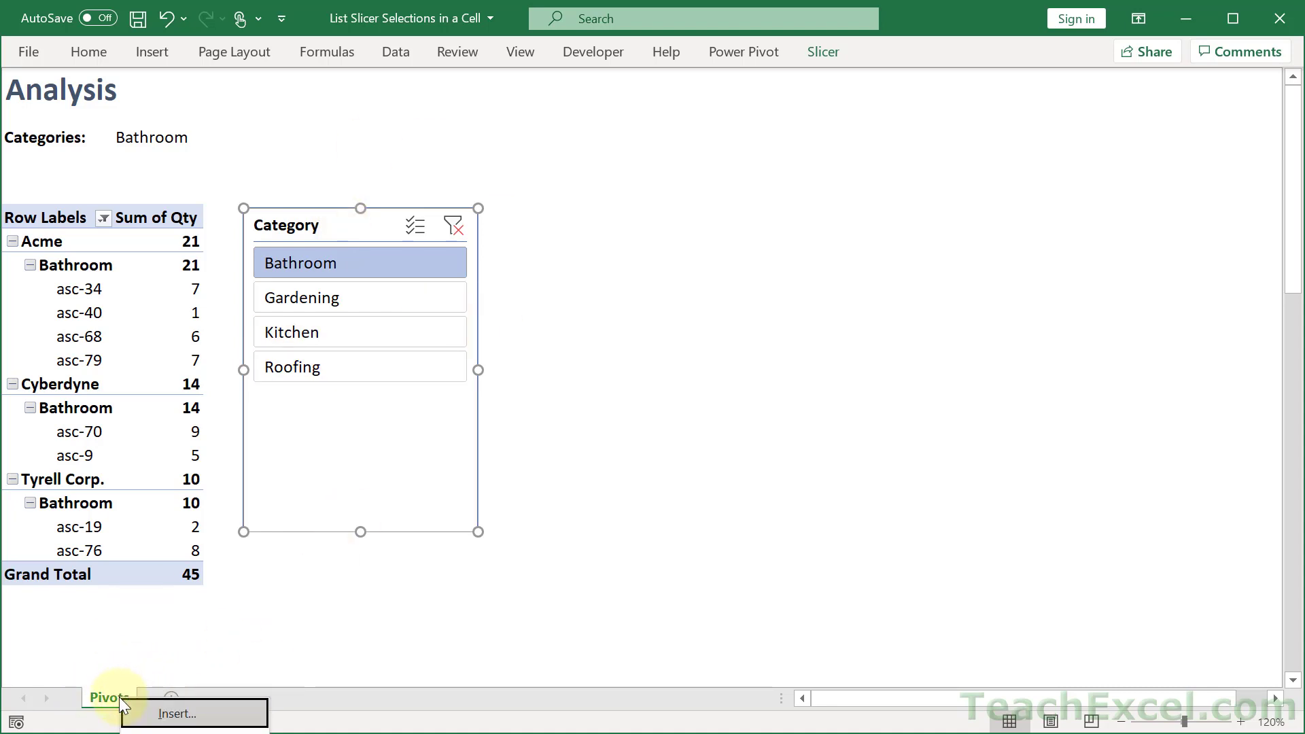
key("i")
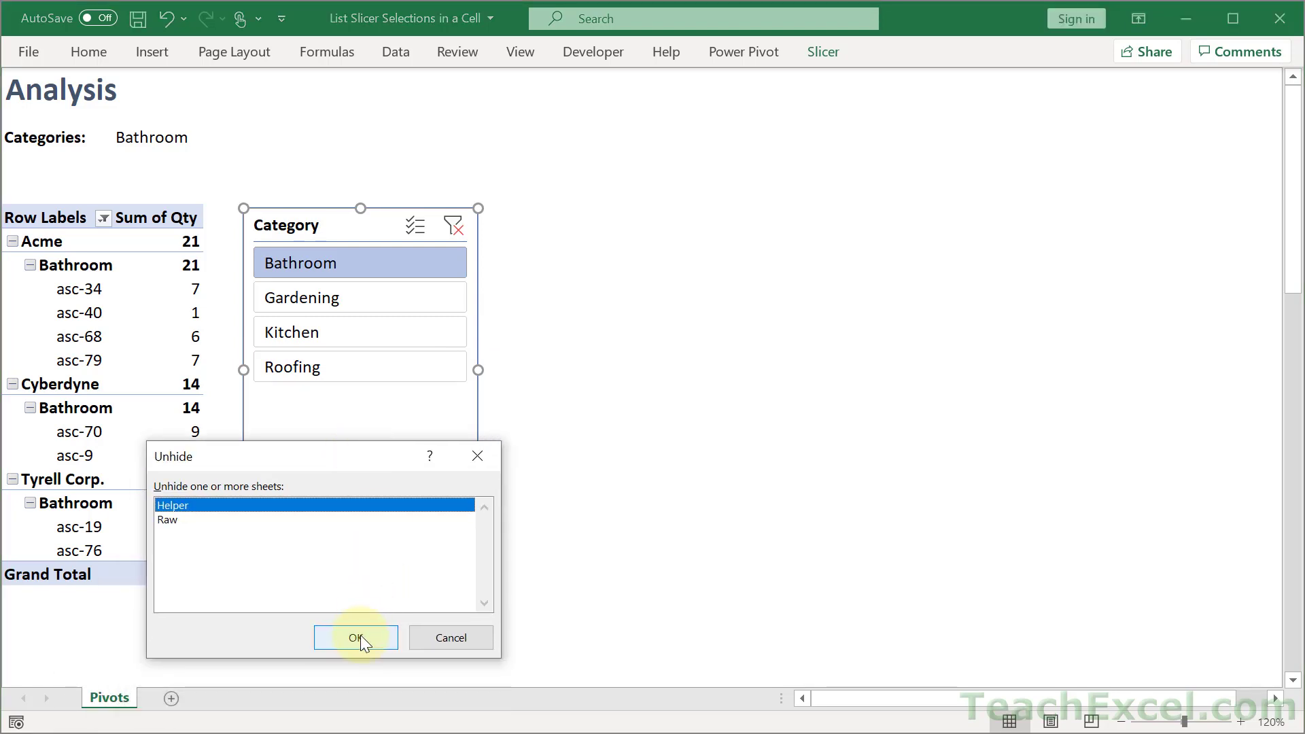
left_click(358, 635)
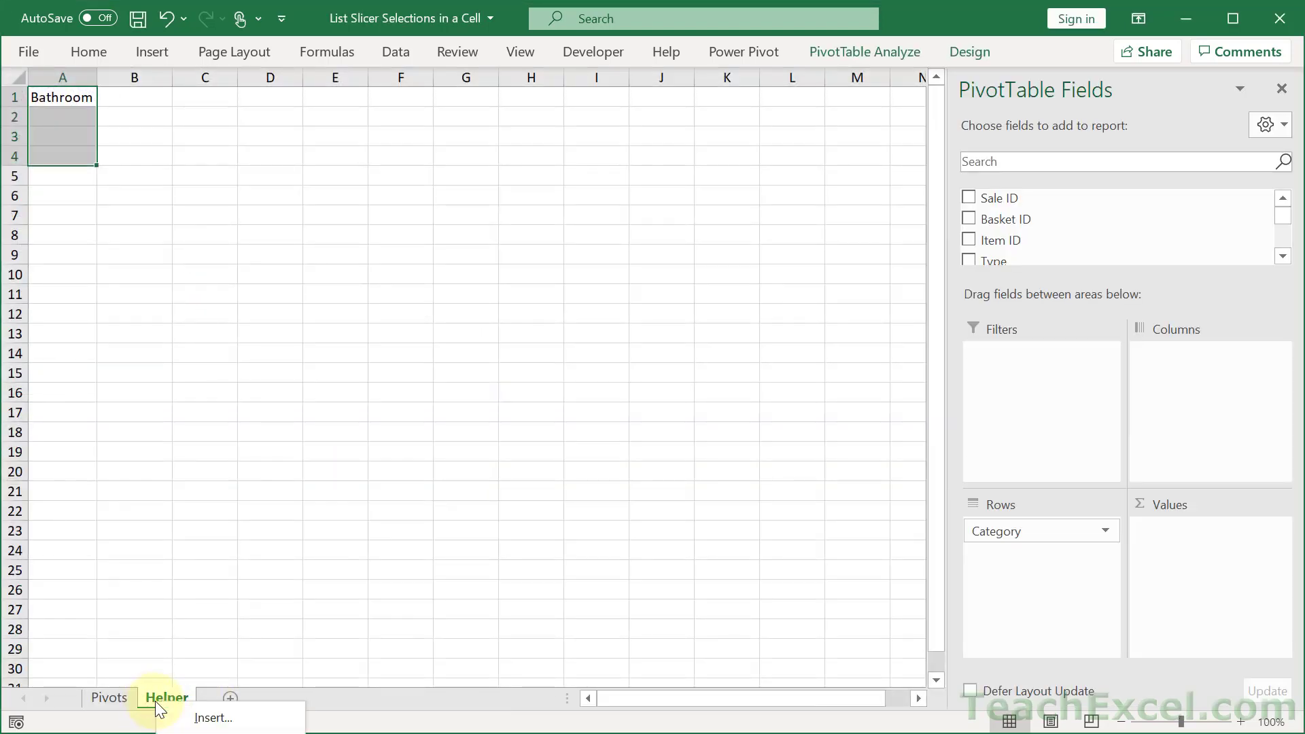
left_click(265, 731)
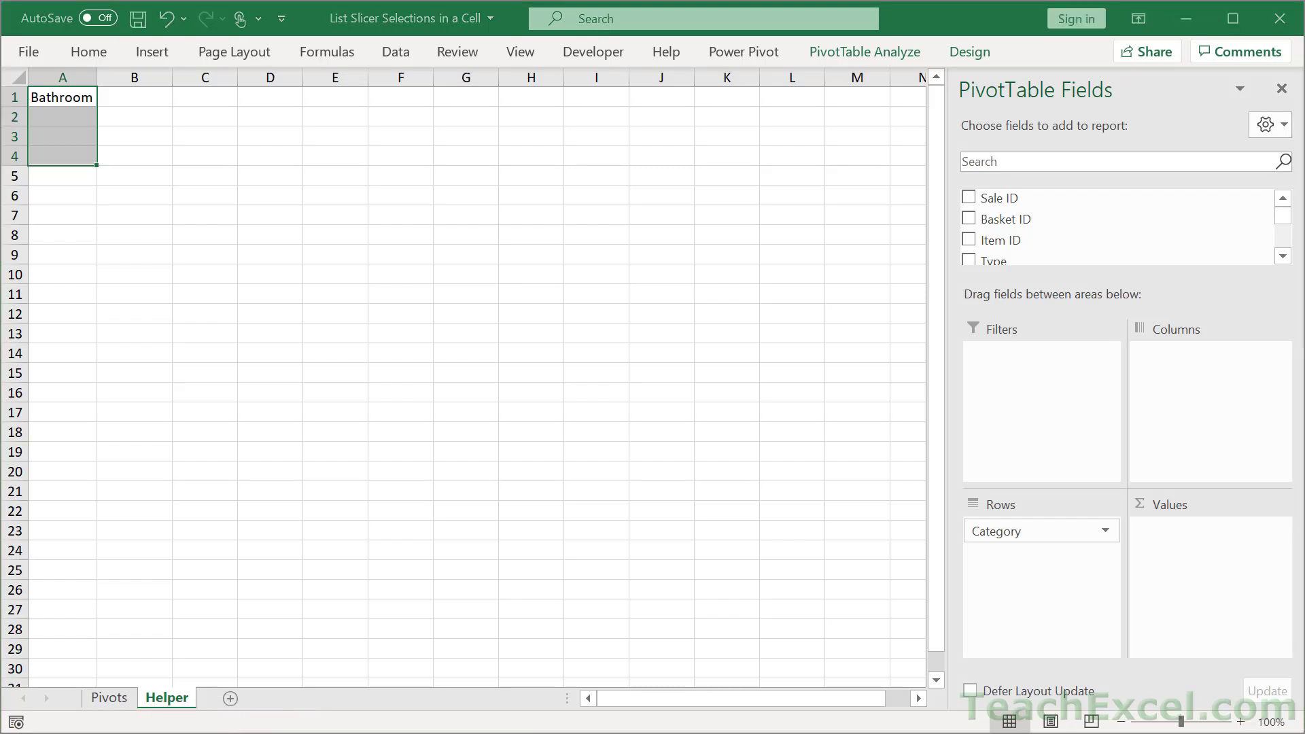
Unhide the Raw sheet and hide the field list of the Helper sheet's pivot
left_click(381, 607)
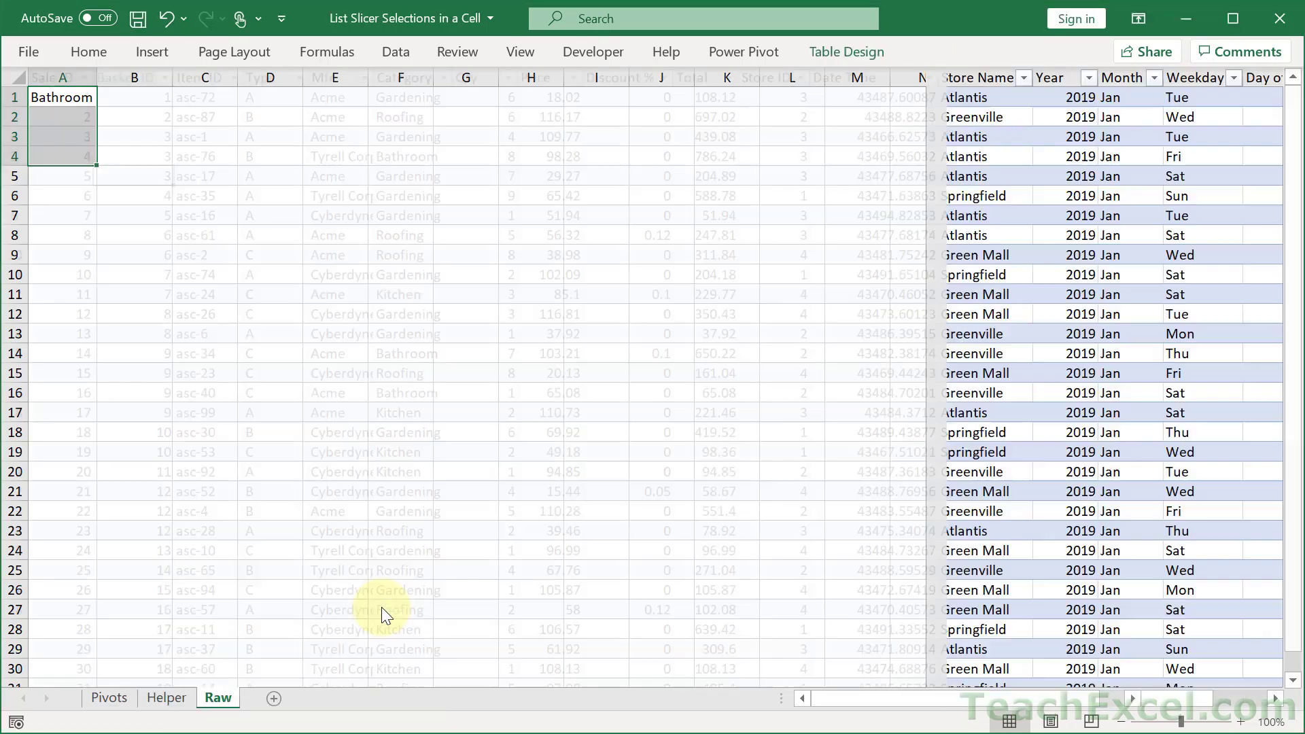
left_click(167, 696)
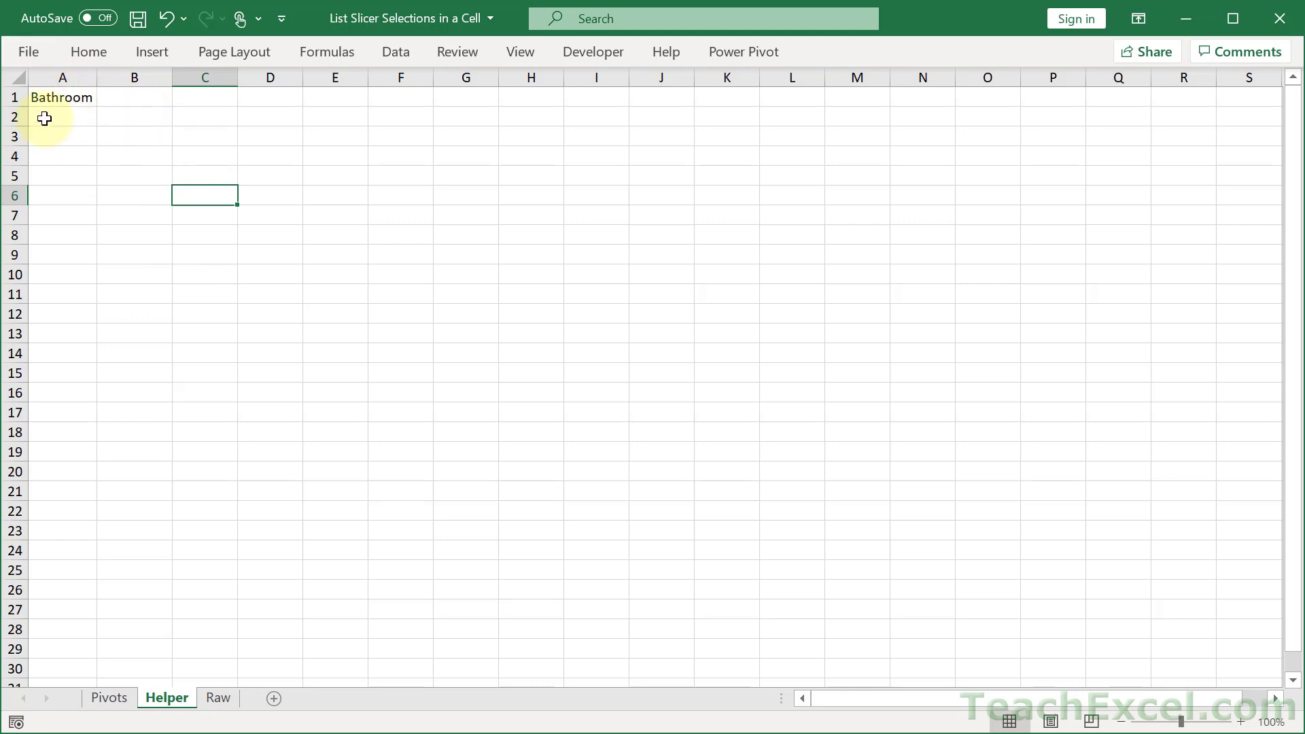
left_click(76, 94)
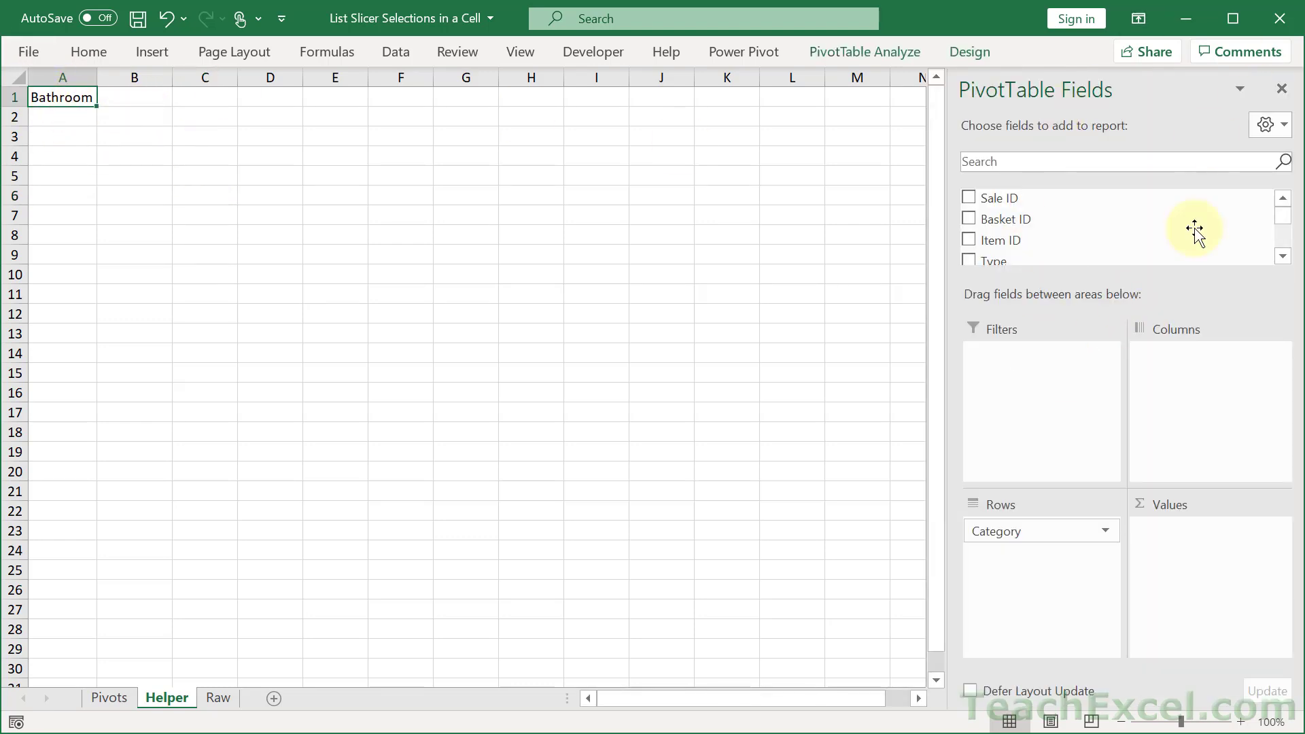
left_click(894, 45)
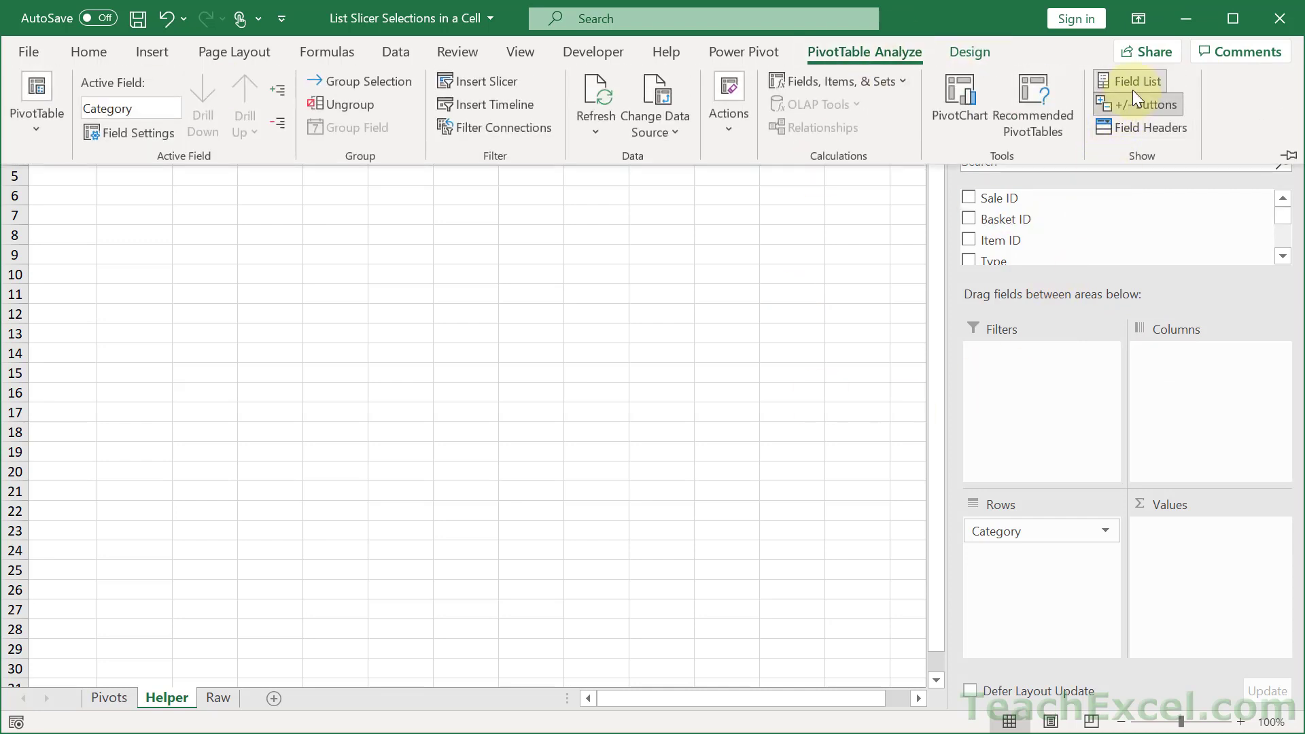
left_click(1133, 79)
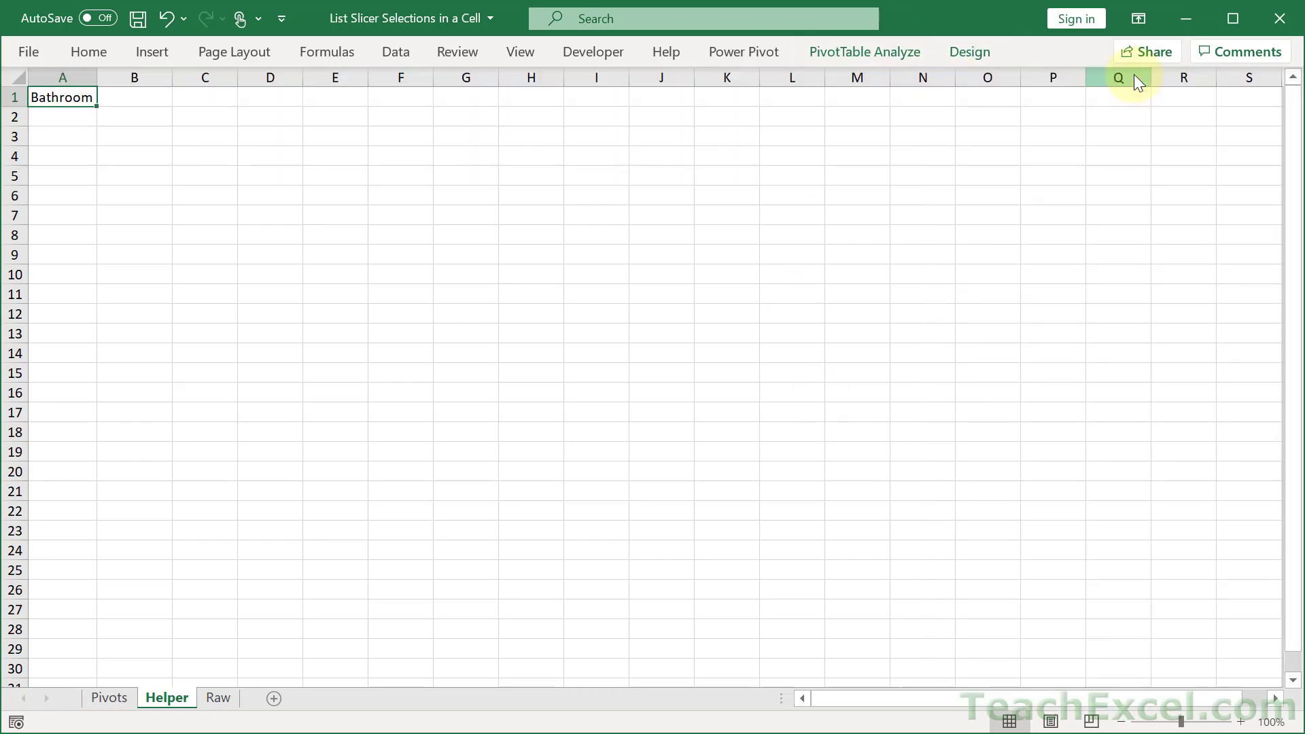
Delete the helper category pivot on Helper and return to the Pivots sheet
left_click(228, 212)
left_click(75, 97)
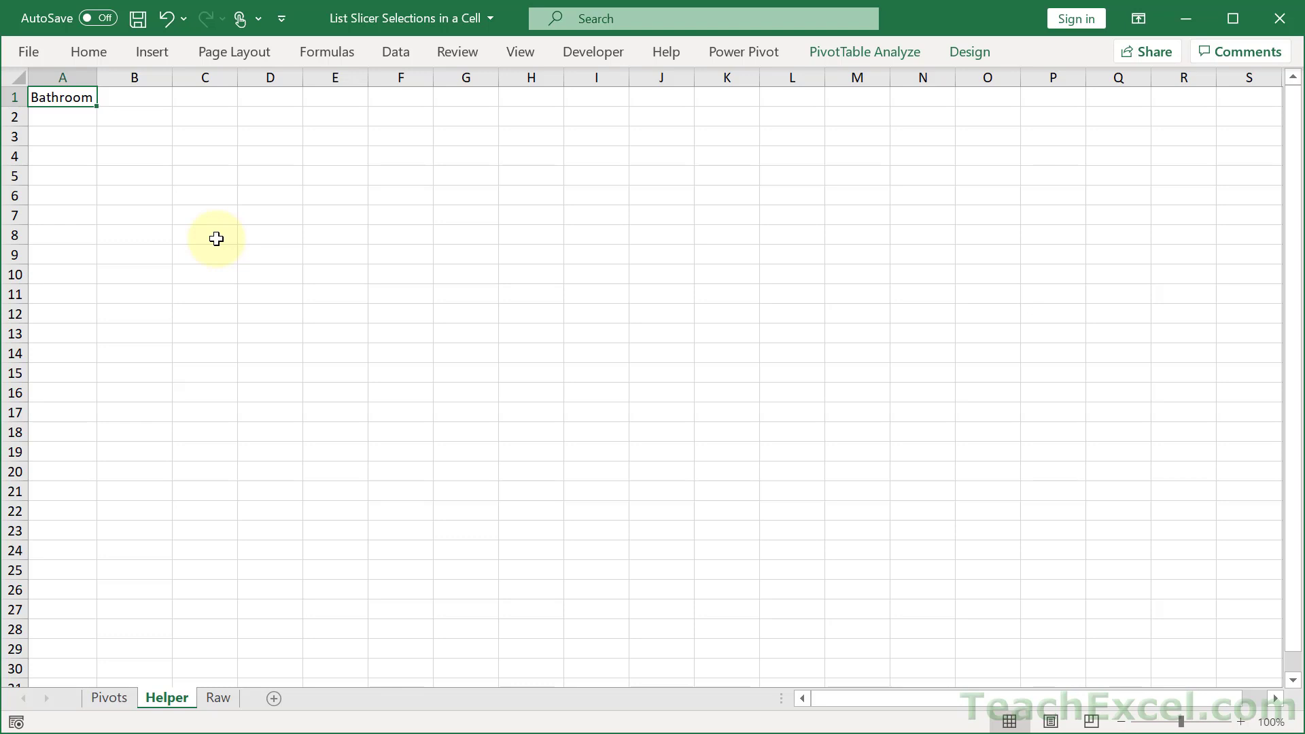
key("Delete")
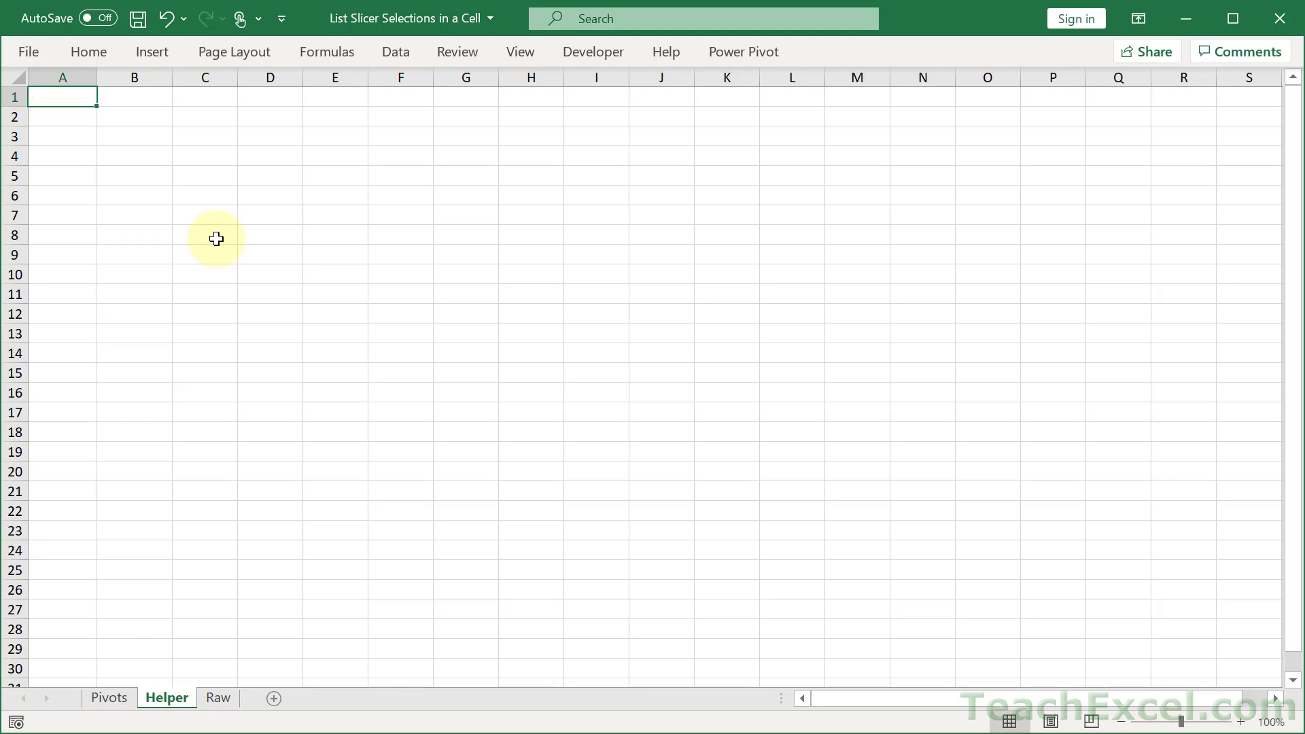
left_click(216, 239)
left_click(107, 697)
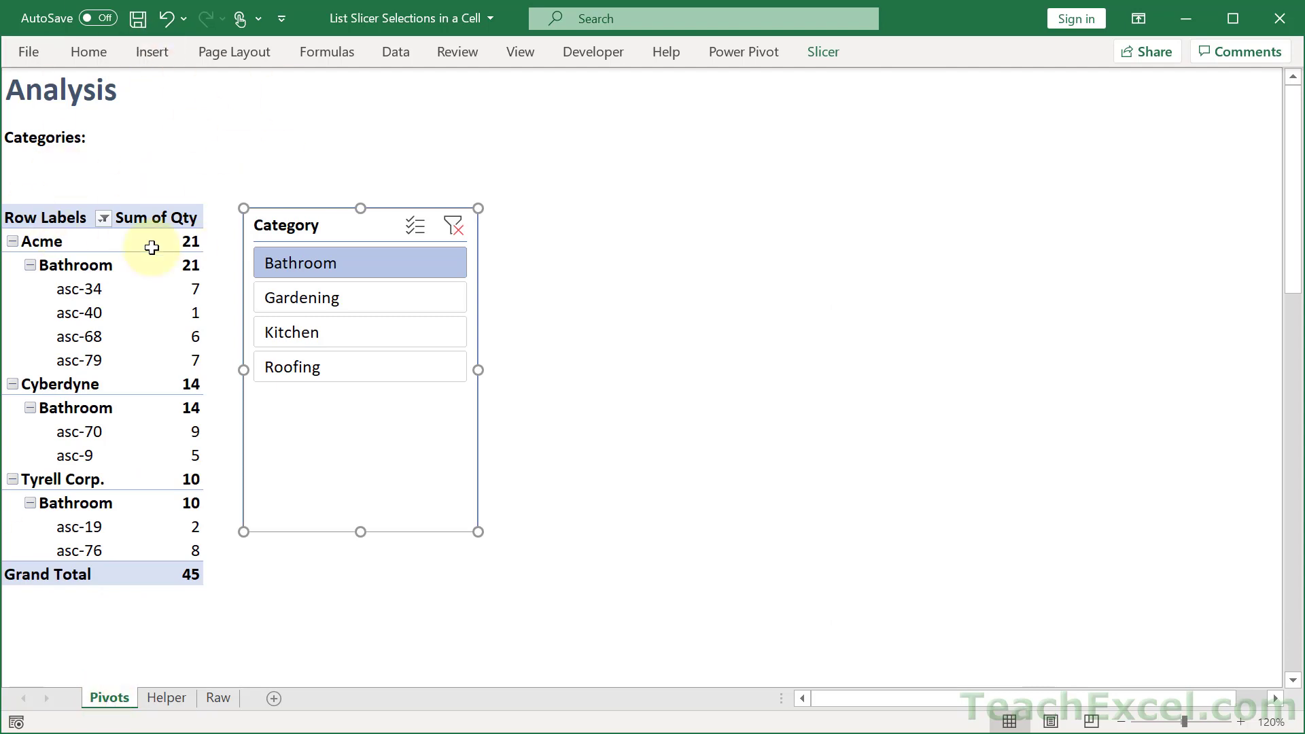
Clear the Category slicer filter to include all four categories, then view the Helper sheet
left_click(453, 224)
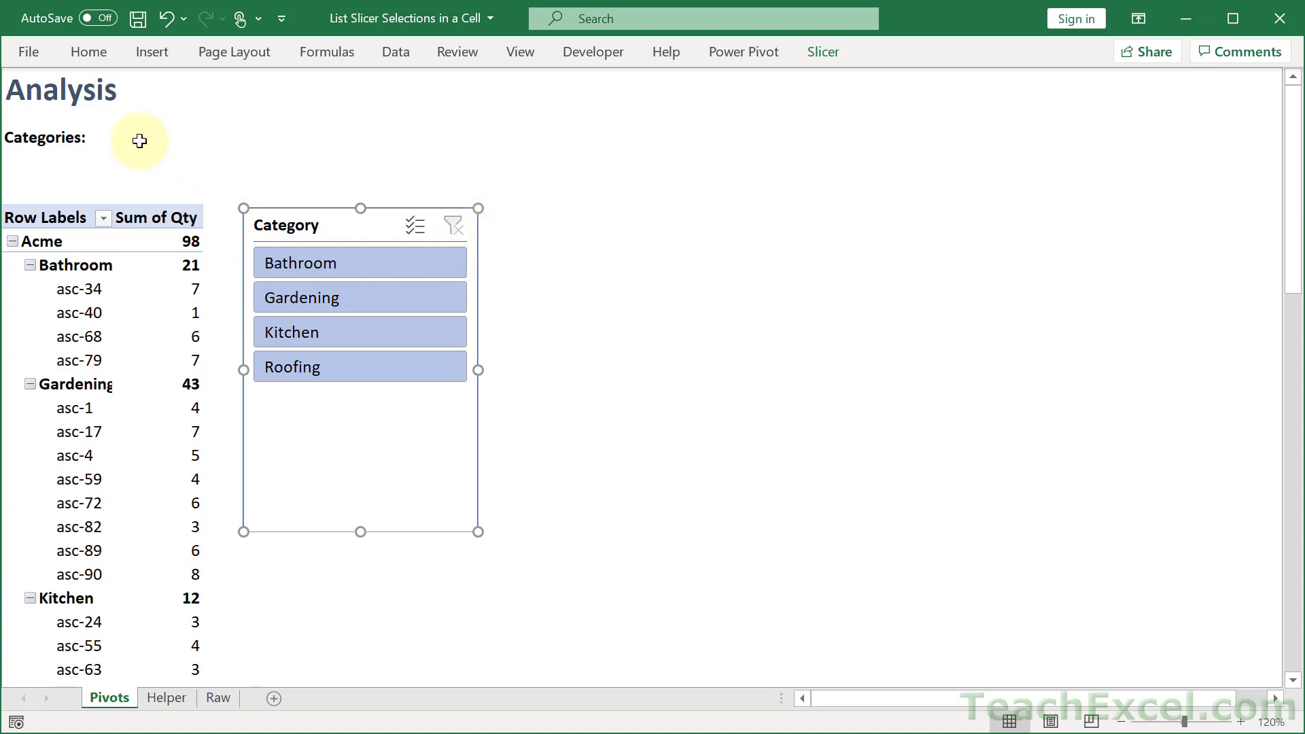
left_click(172, 696)
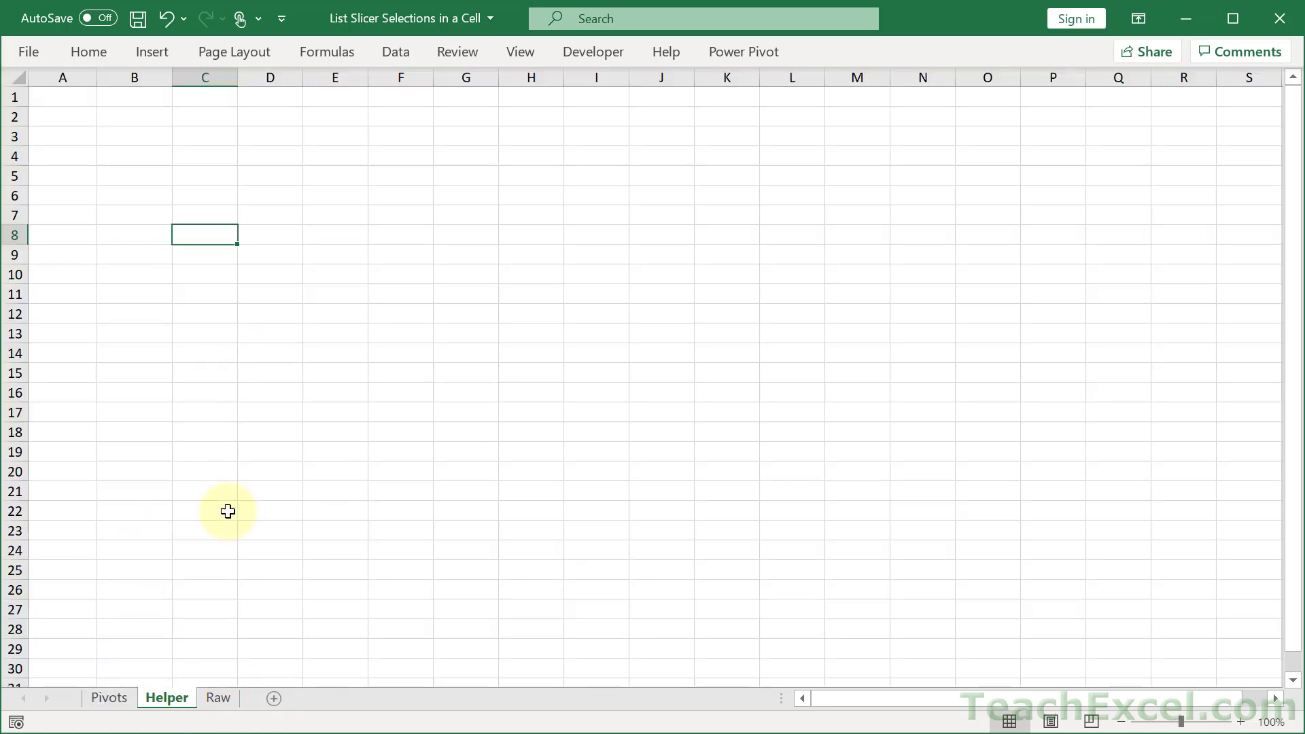